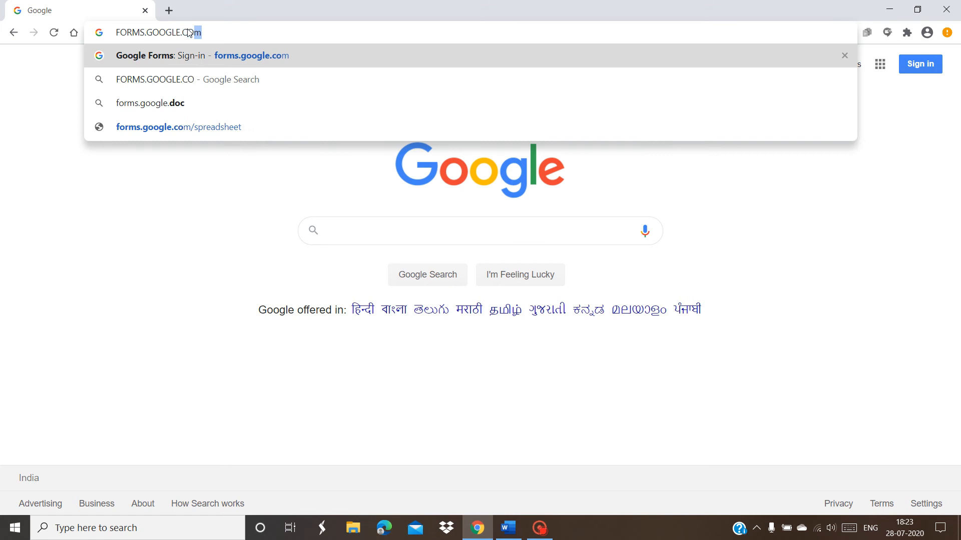
Open forms.google.com and sign in with the teacher account's e-mail and password
{"action": "key", "text": "Return"}
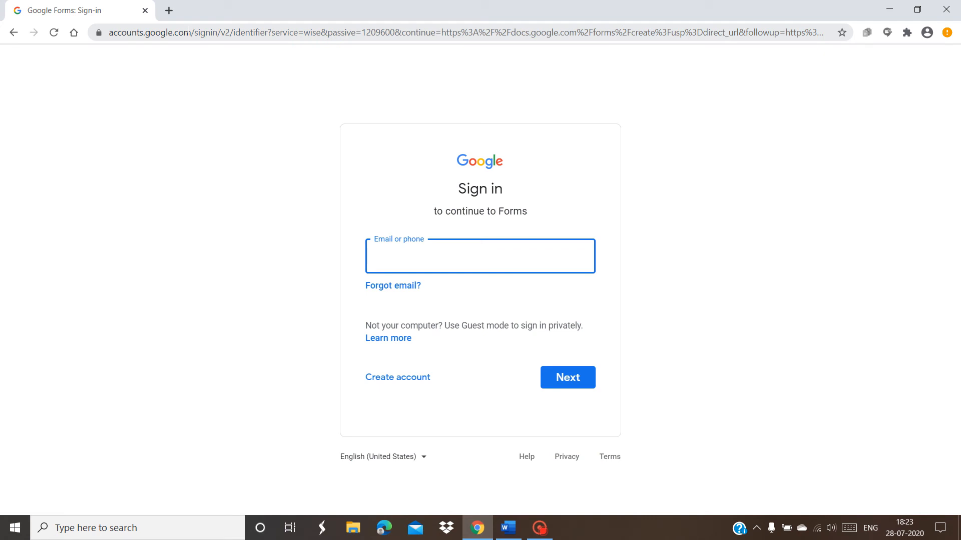
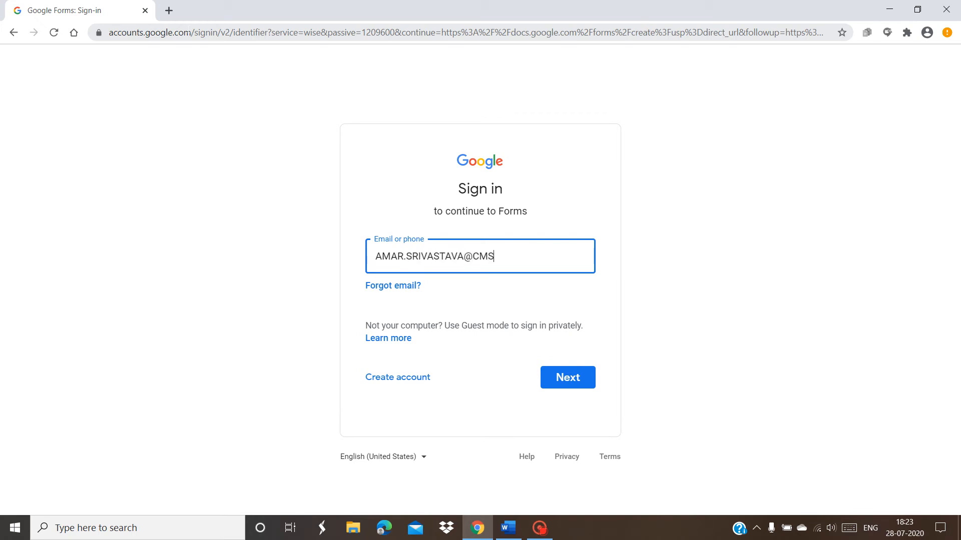
{"action": "key", "text": "Return"}
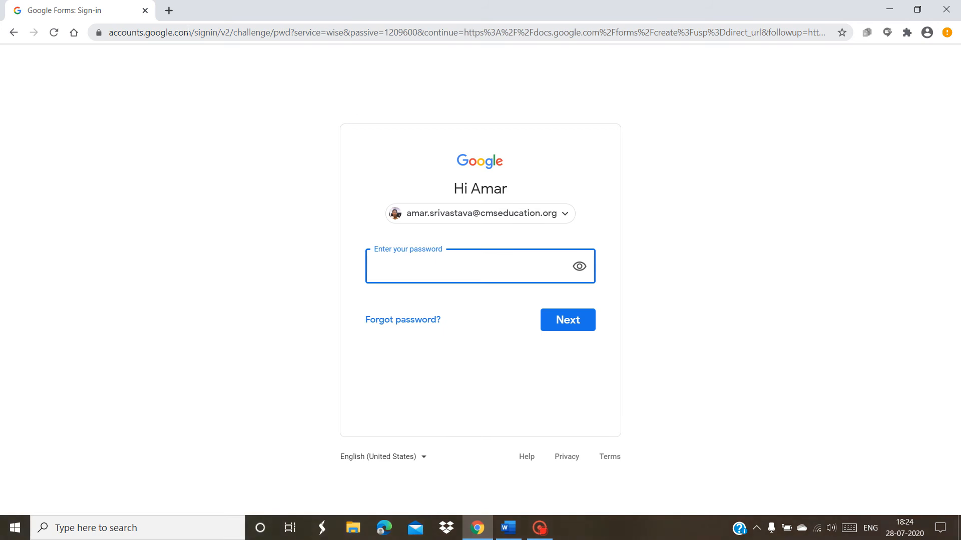
{"action": "type", "text": "****************"}
{"action": "key", "text": "Return"}
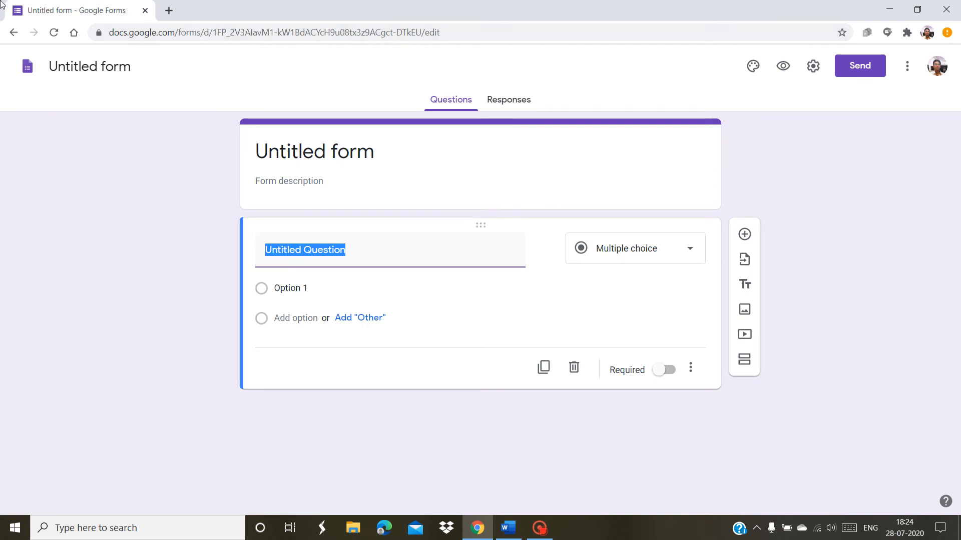
Title the form 'UNIT TEST - 1' with the description 'Attempt all questions. MM=25'
{"action": "left_click", "coordinate": [75, 69]}
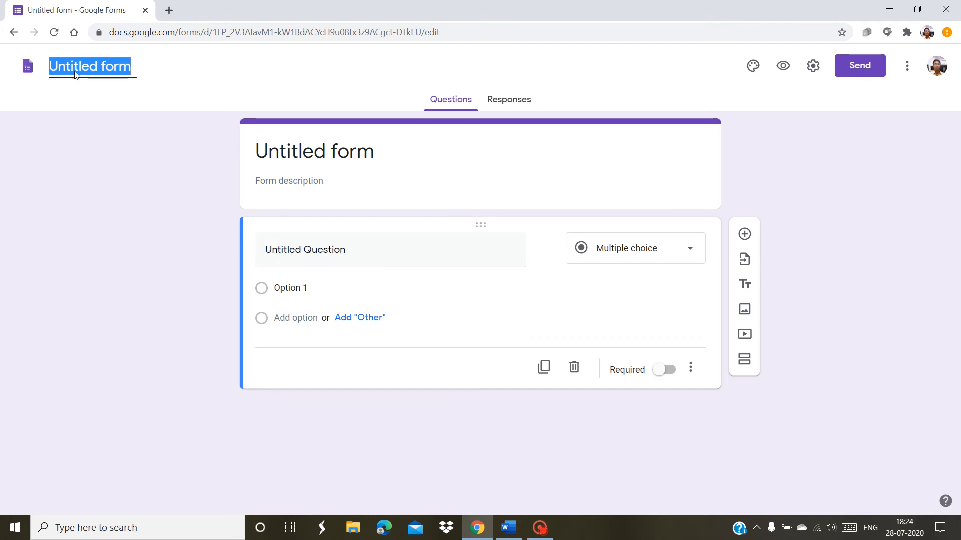
{"action": "type", "text": "UNIT TEST"}
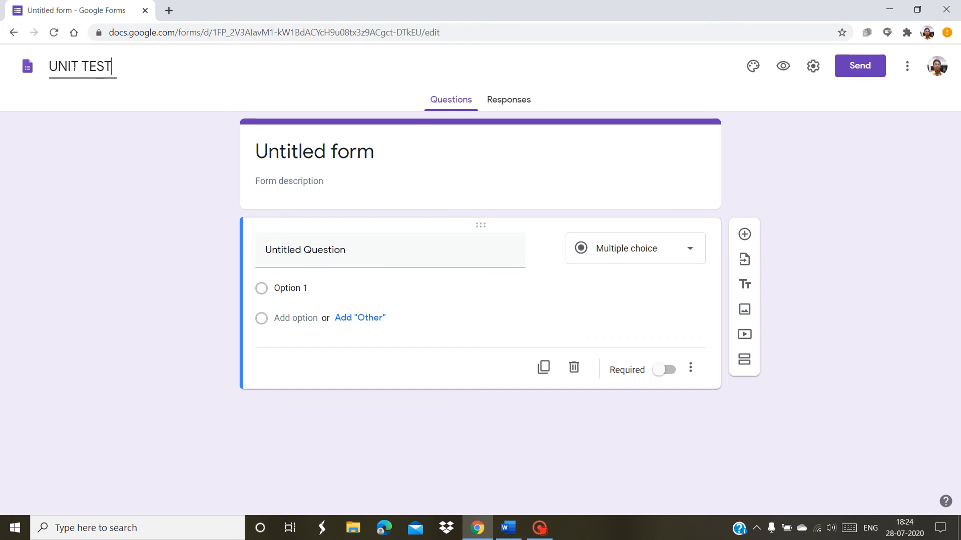
{"action": "type", "text": " - 1"}
{"action": "left_click", "coordinate": [286, 180]}
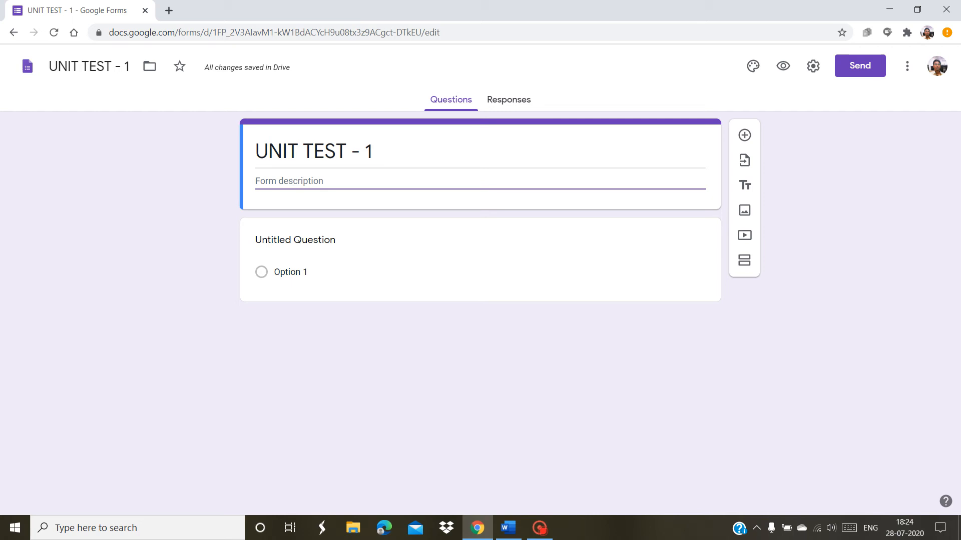
{"action": "type", "text": "Attempt a"}
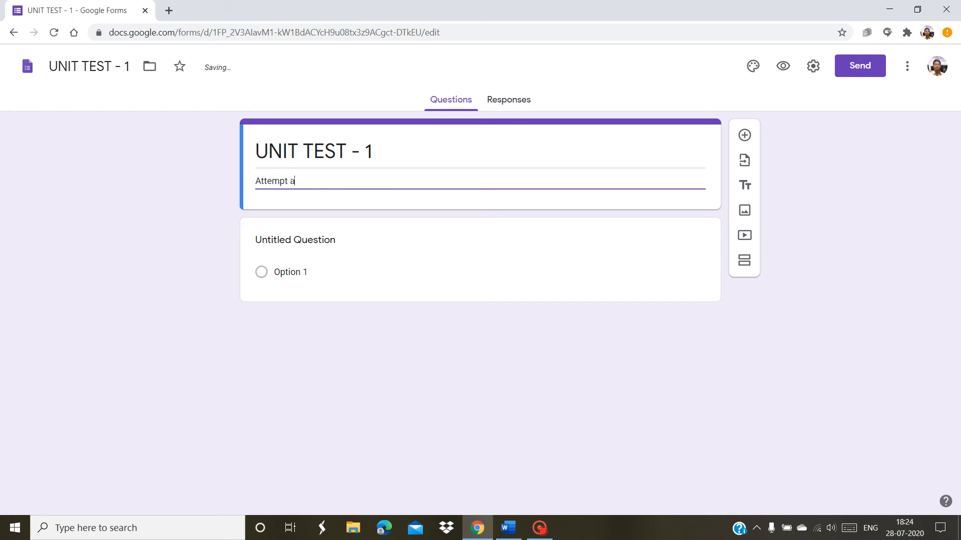
{"action": "type", "text": "ll questions"}
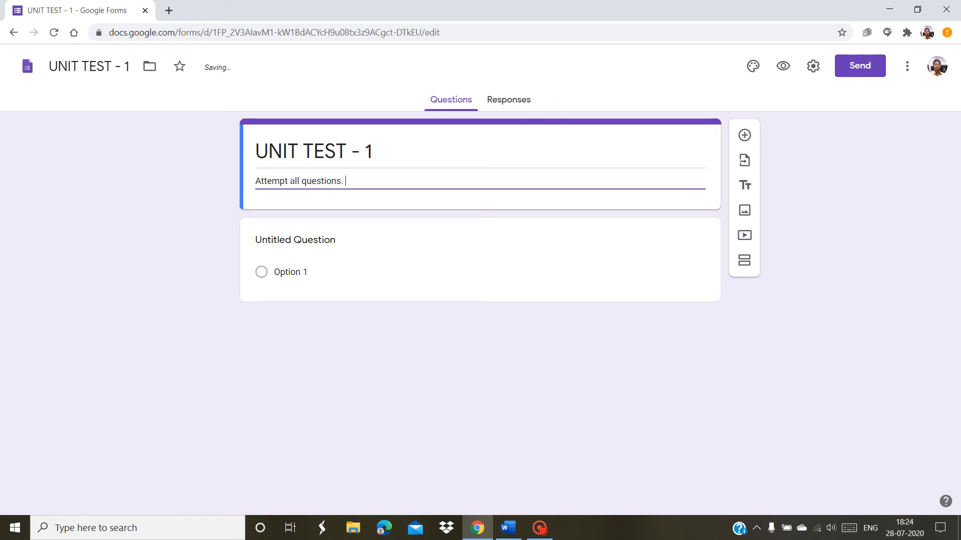
{"action": "type", "text": ". MM=25"}
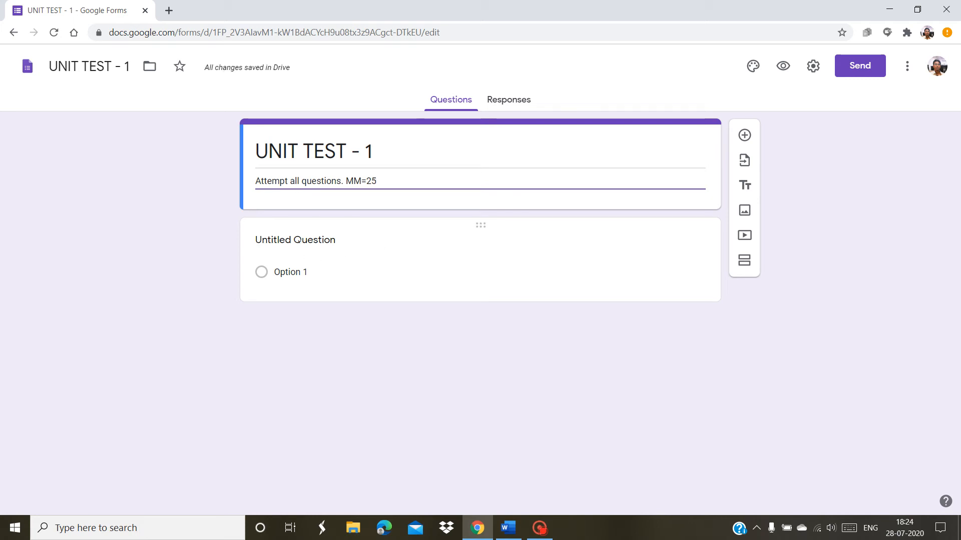
{"action": "left_click", "coordinate": [301, 254]}
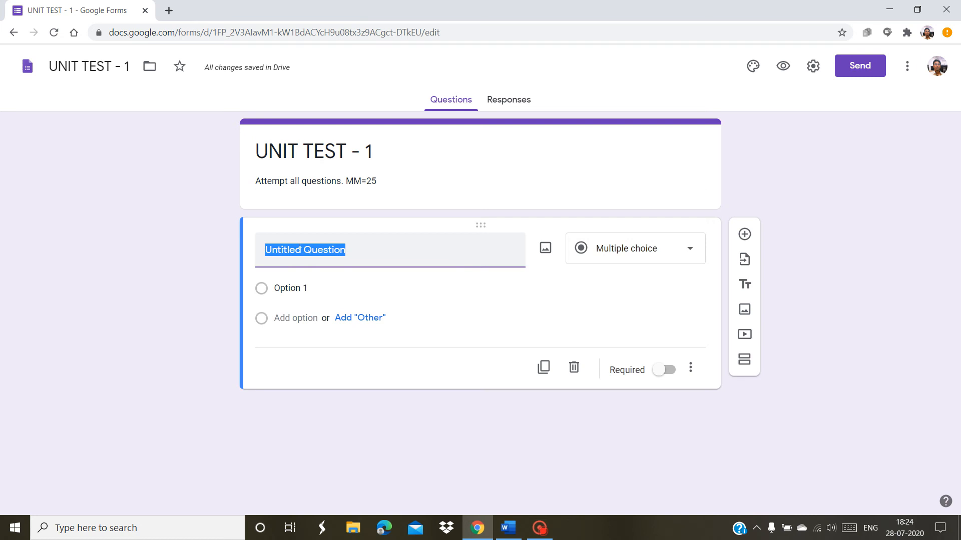
Make the first question a required short-answer question titled NAME, then add another question
{"action": "type", "text": "NAME"}
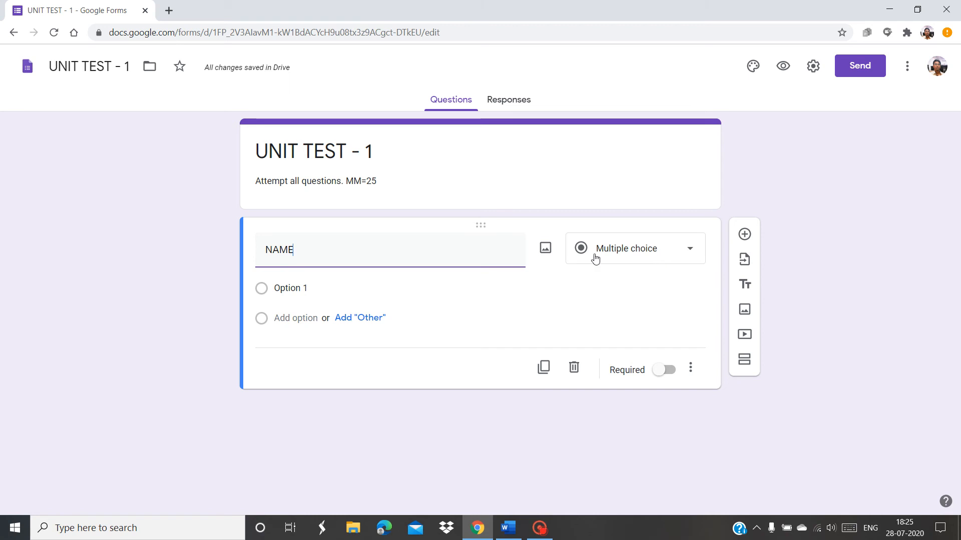
{"action": "left_click", "coordinate": [641, 263]}
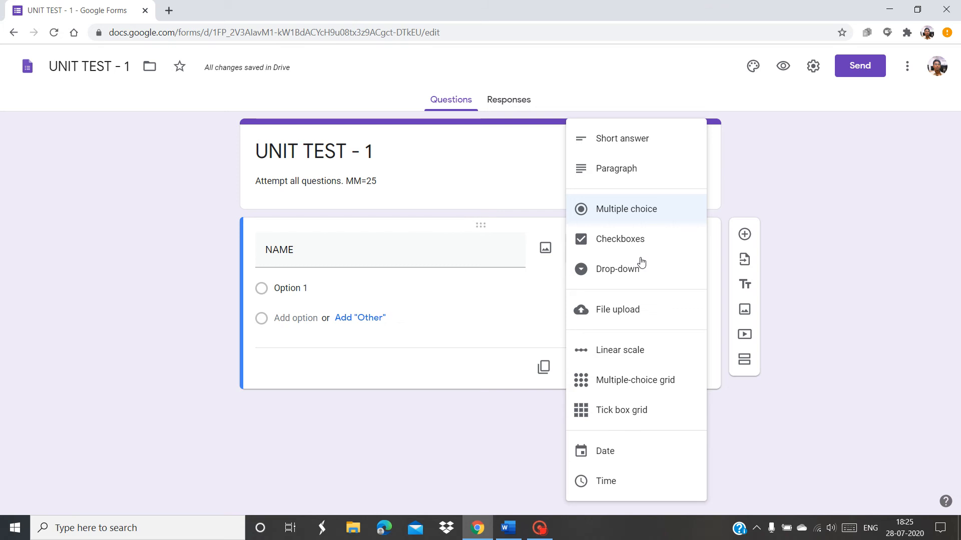
{"action": "left_click", "coordinate": [615, 137]}
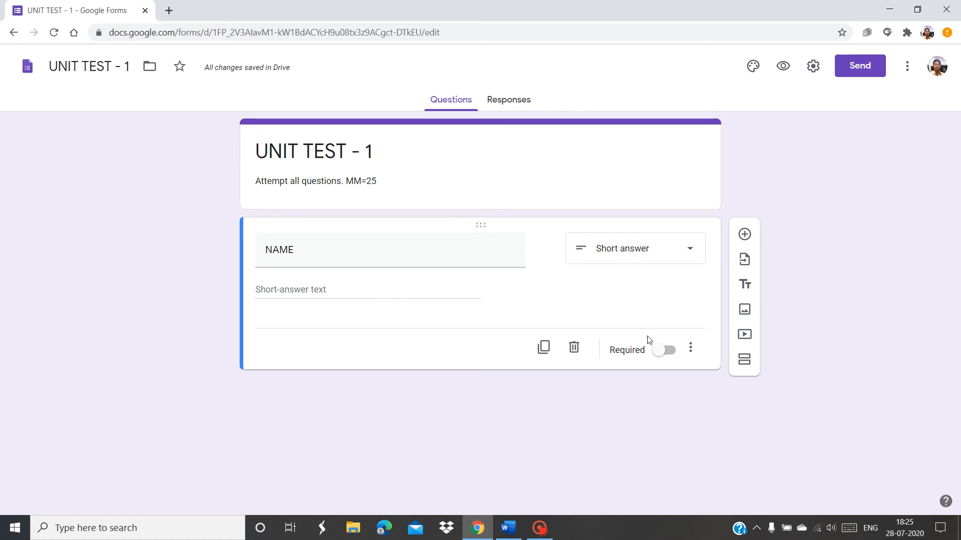
{"action": "left_click", "coordinate": [665, 351]}
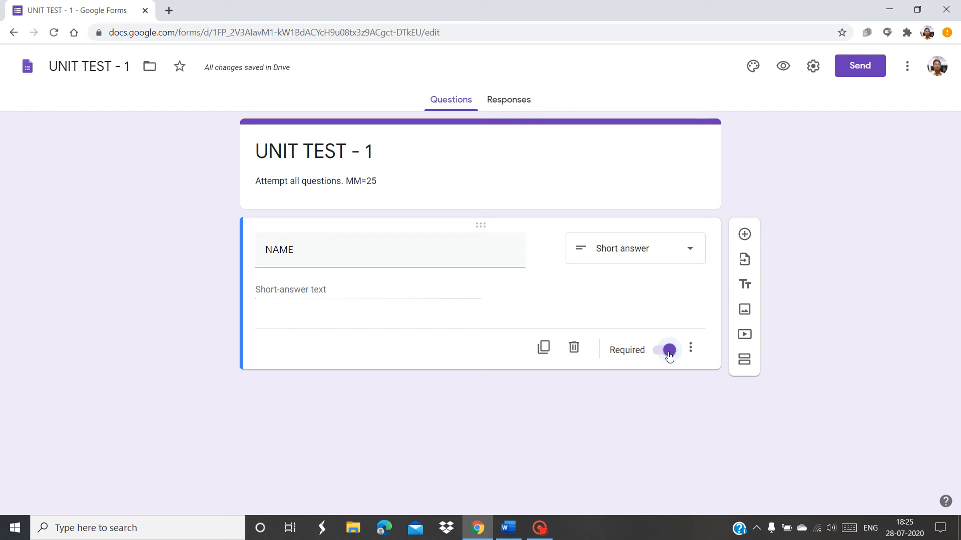
{"action": "left_click", "coordinate": [744, 235]}
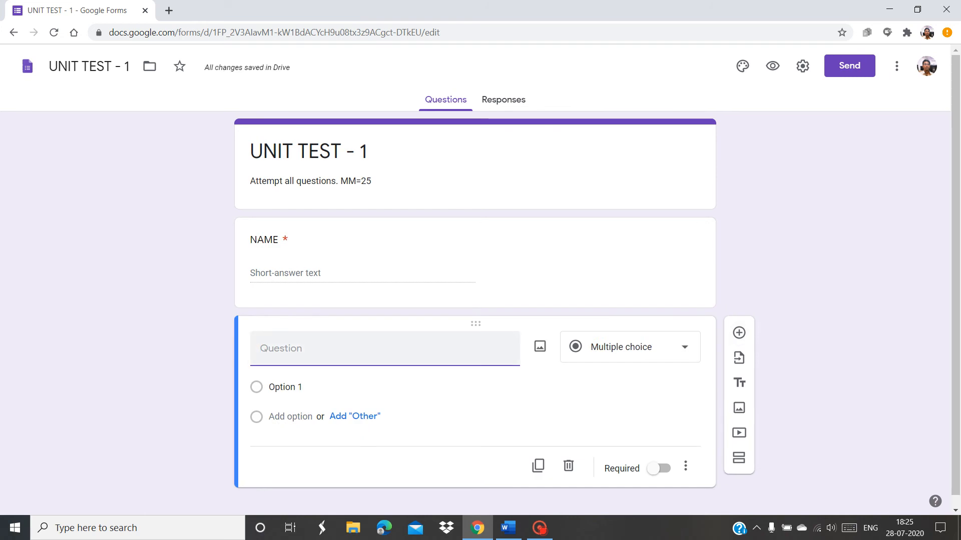
Create a drop-down CLASS question with options XII A, XII B, XII C and XII D
{"action": "type", "text": "CLASS"}
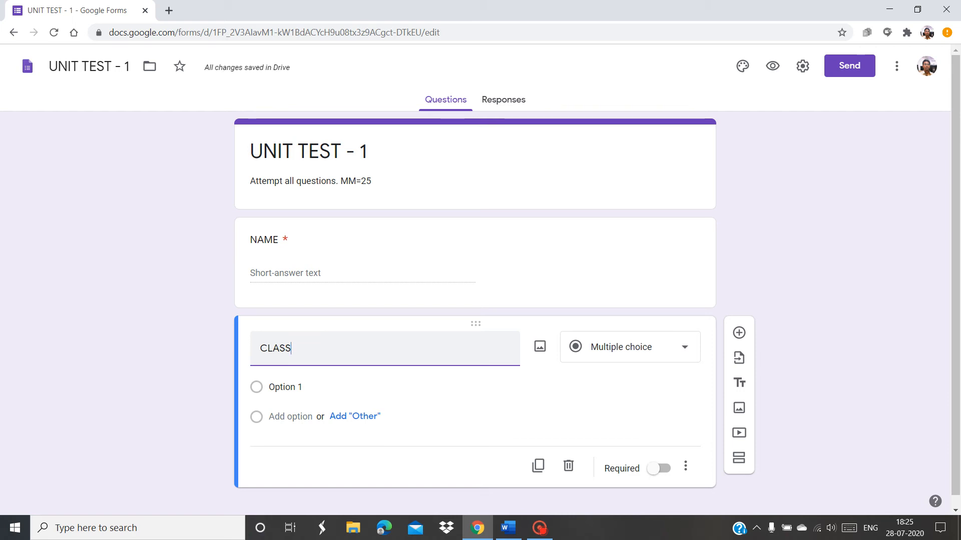
{"action": "left_click", "coordinate": [659, 355]}
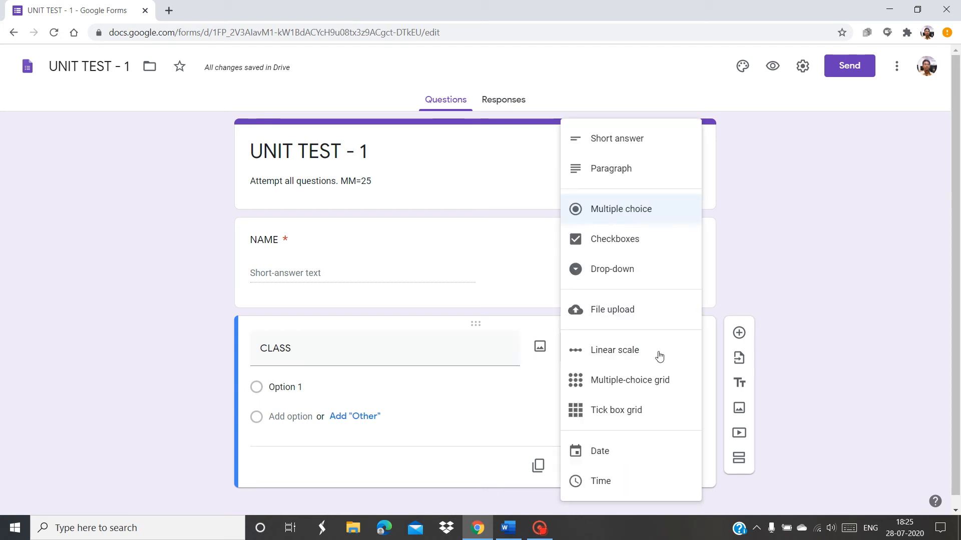
{"action": "left_click", "coordinate": [591, 275]}
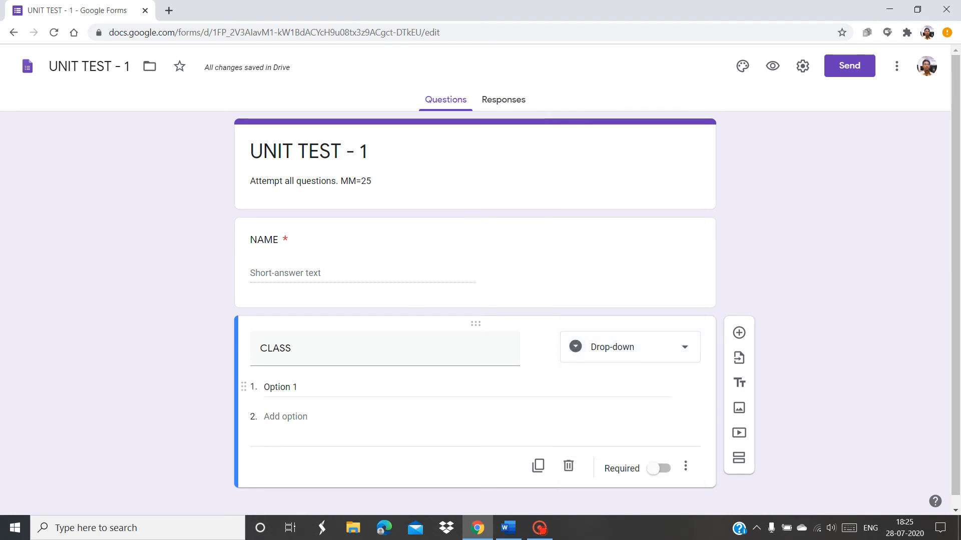
{"action": "left_click", "coordinate": [281, 387]}
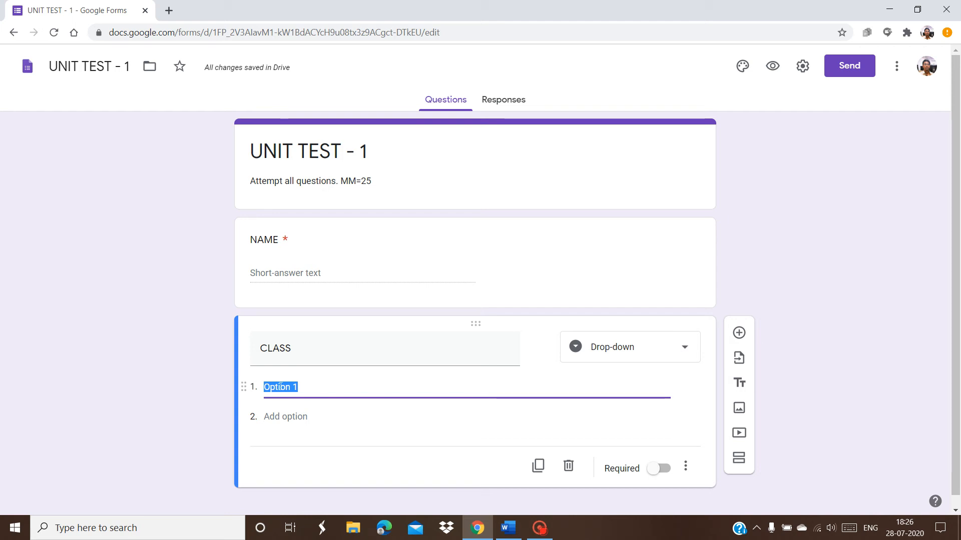
{"action": "type", "text": "XII A"}
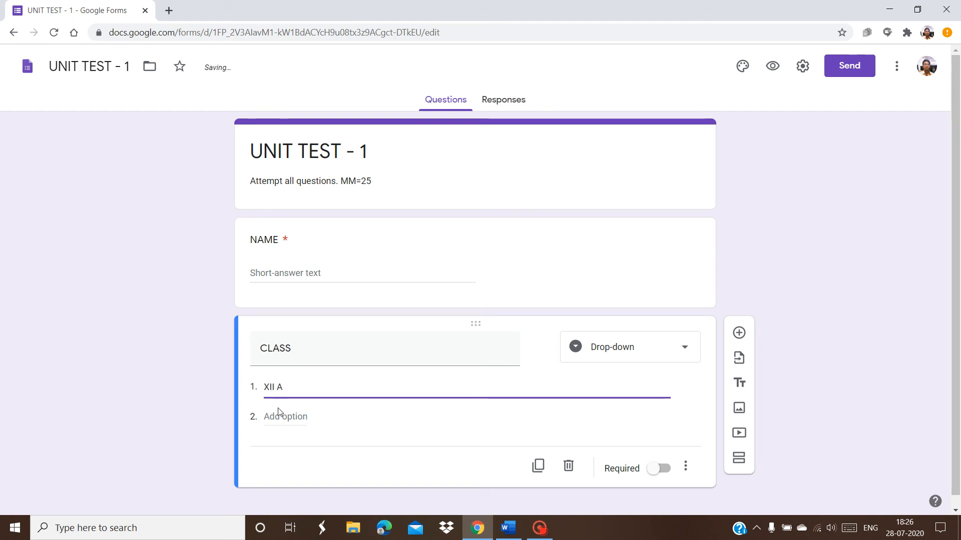
{"action": "left_click", "coordinate": [280, 413]}
{"action": "type", "text": "XII "}
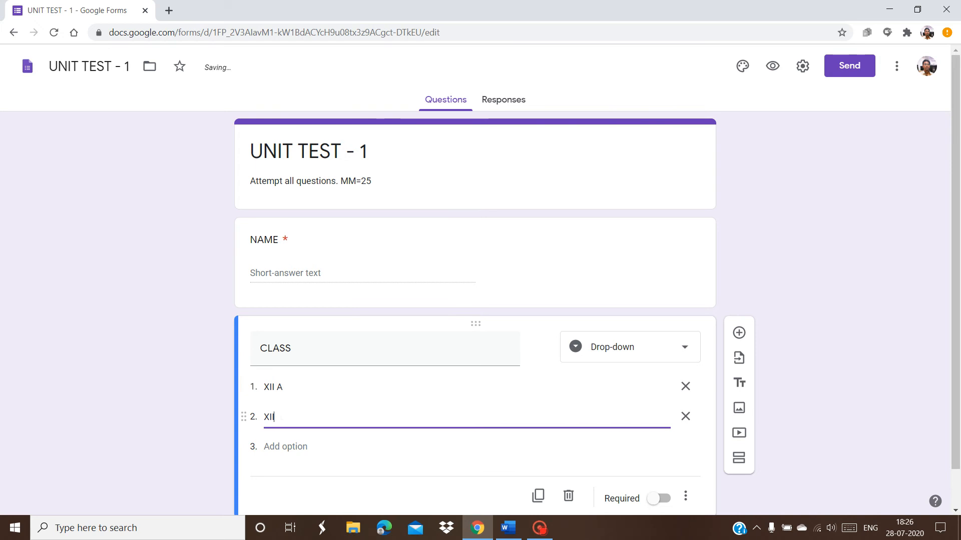
{"action": "type", "text": "B"}
{"action": "left_click", "coordinate": [280, 447]}
{"action": "type", "text": "XII C"}
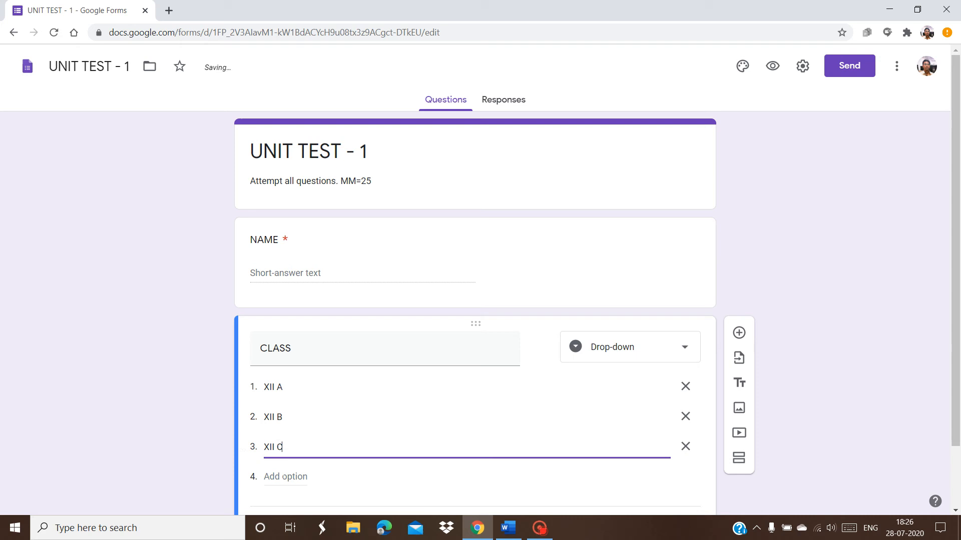
{"action": "left_click", "coordinate": [284, 477]}
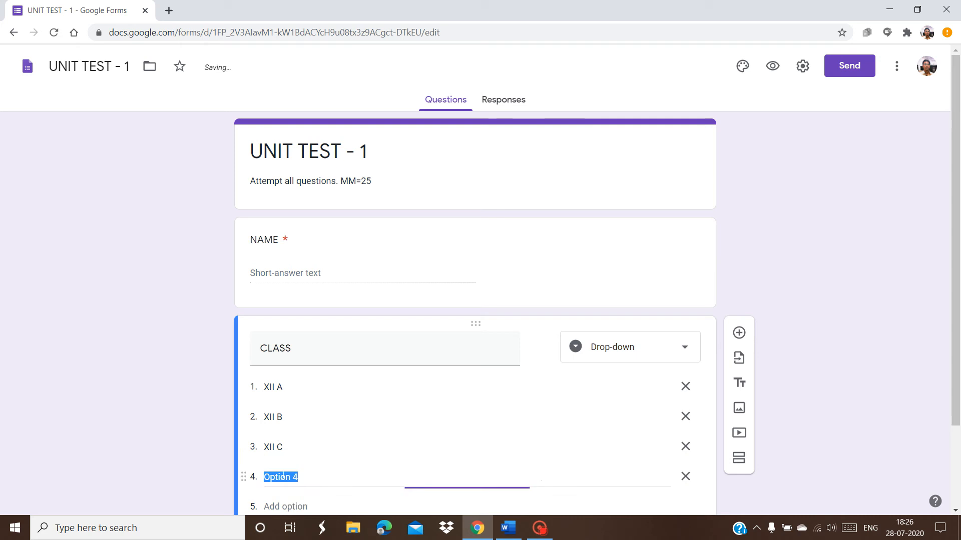
{"action": "type", "text": "XII D"}
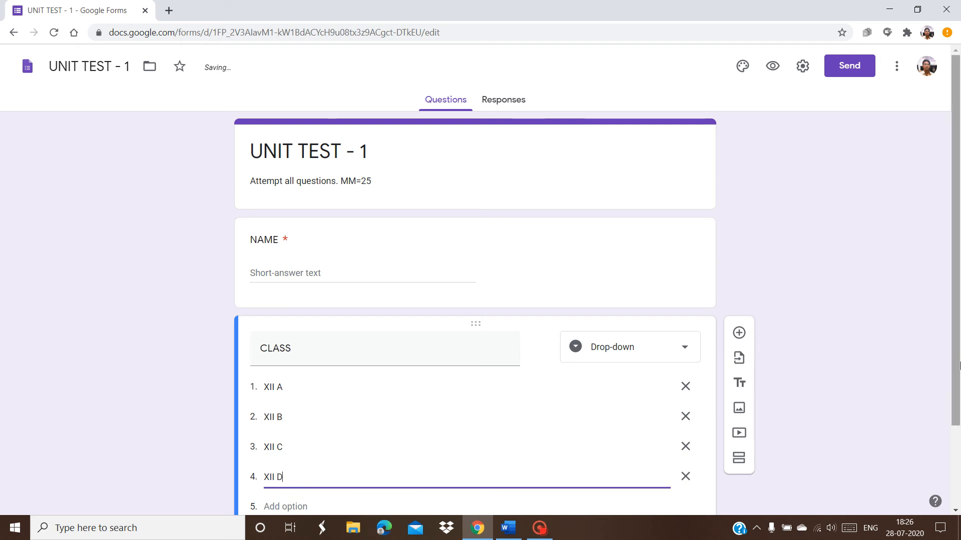
Mark the CLASS question as required and add a new question below it
{"action": "scroll", "coordinate": [959, 449], "scroll_direction": "down", "scroll_amount": 2}
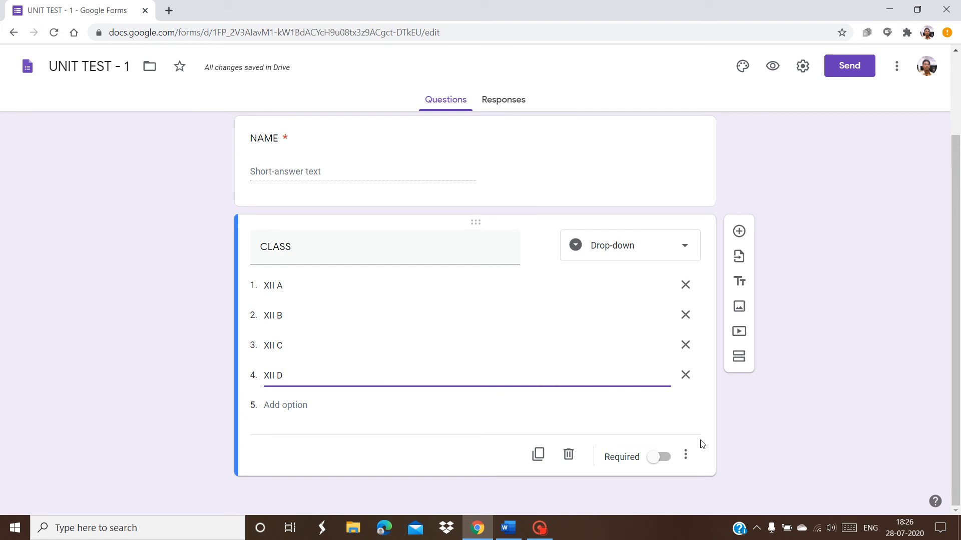
{"action": "left_click", "coordinate": [661, 456]}
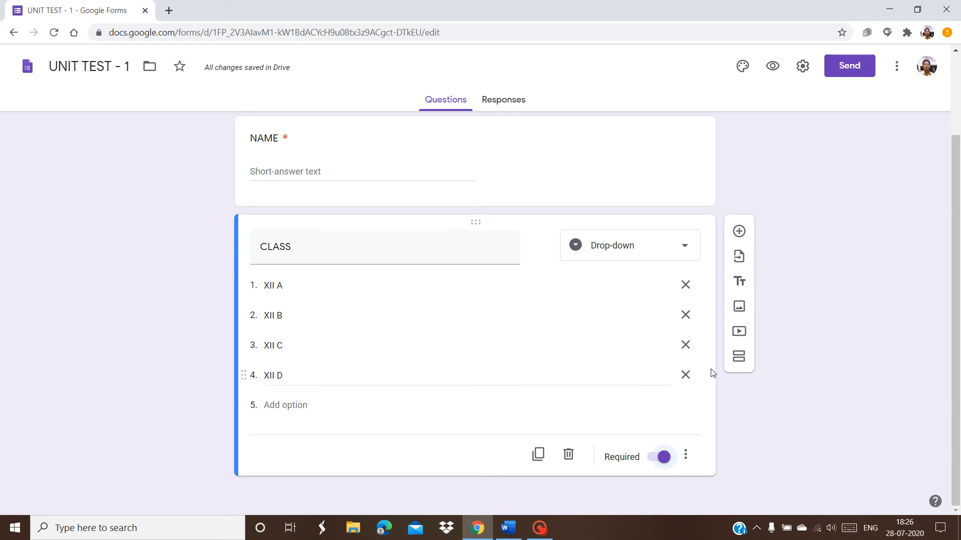
{"action": "left_click", "coordinate": [740, 231]}
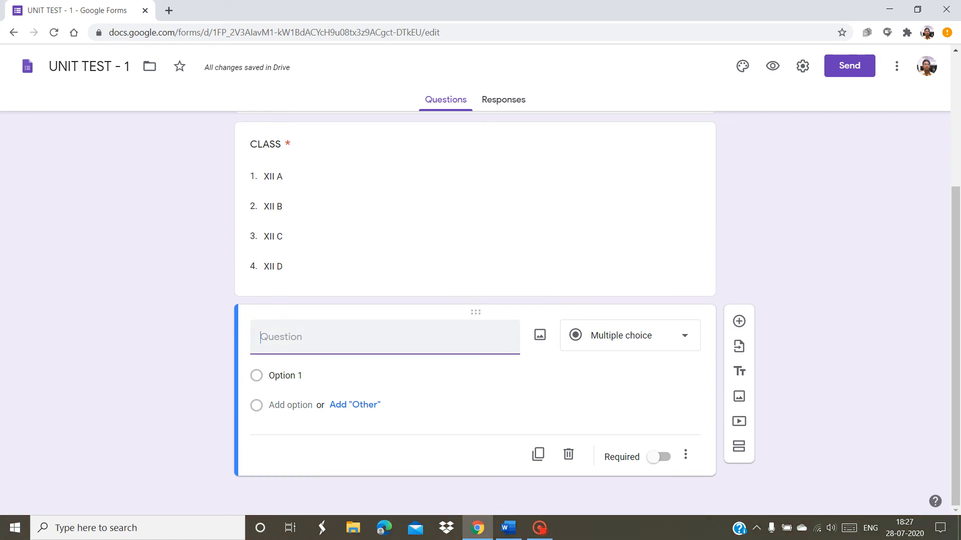
Title the new multiple-choice question 'What is the full form of LDR?'
{"action": "type", "text": "W"}
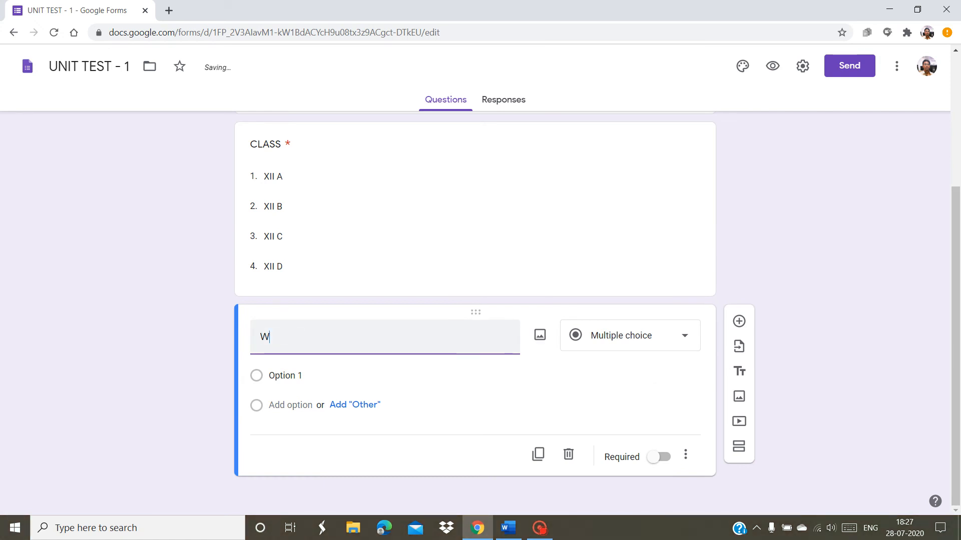
{"action": "type", "text": "hat is the full form of LD"}
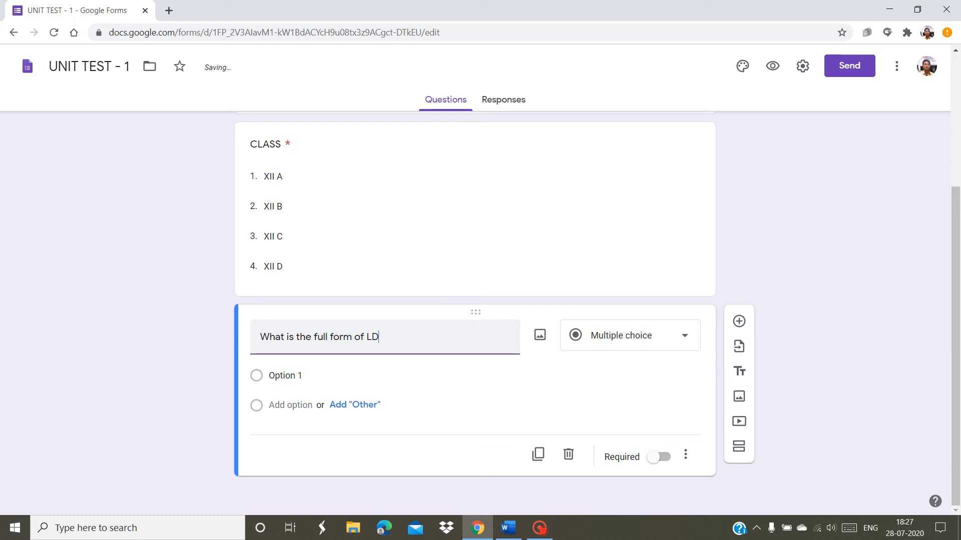
{"action": "type", "text": "R?"}
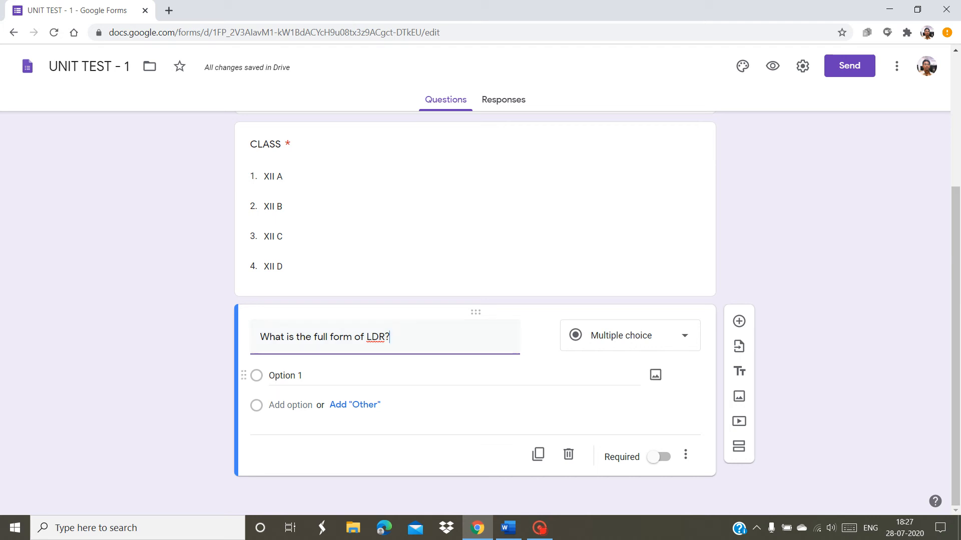
{"action": "left_click", "coordinate": [508, 528]}
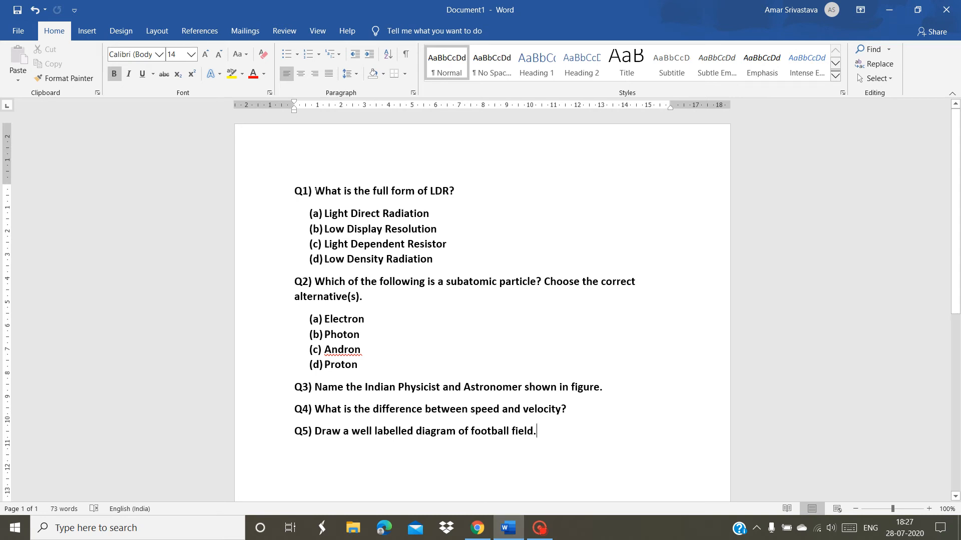
Copy the Q1 question text from the Word quiz document
{"action": "left_click_drag", "start_coordinate": [316, 190], "coordinate": [454, 190]}
{"action": "key", "text": "ctrl+c"}
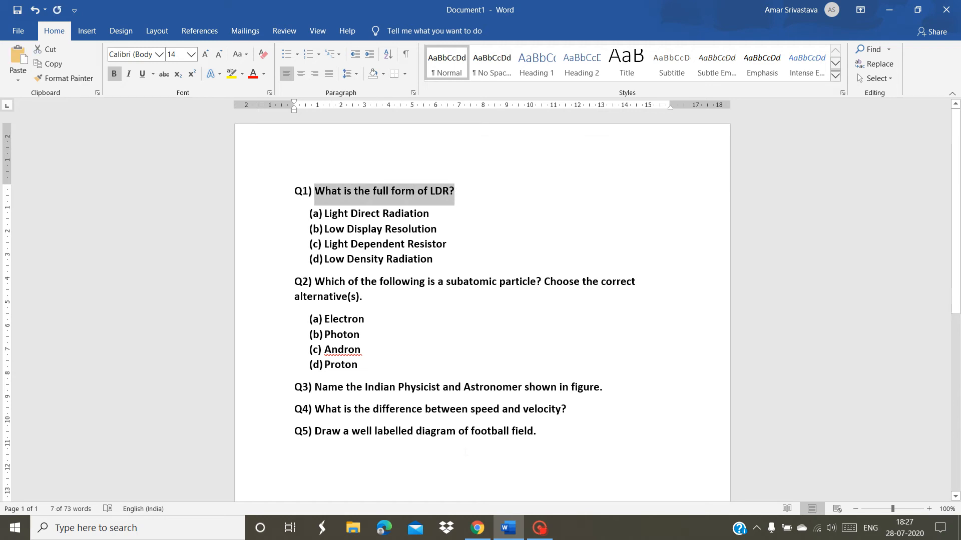
{"action": "left_click", "coordinate": [476, 529]}
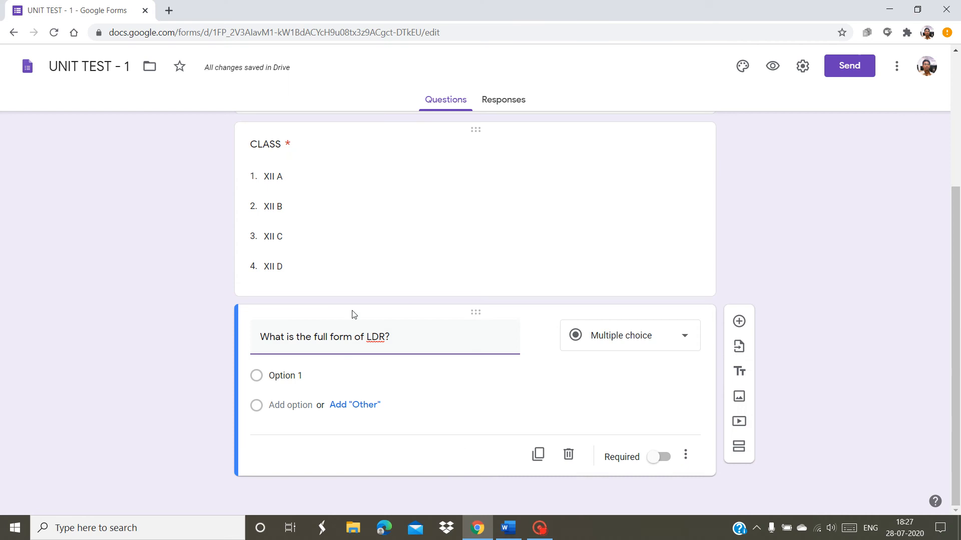
Replace the question title with the pasted Q1 text 'What is the full form of LDR?'
{"action": "triple_click", "coordinate": [351, 337]}
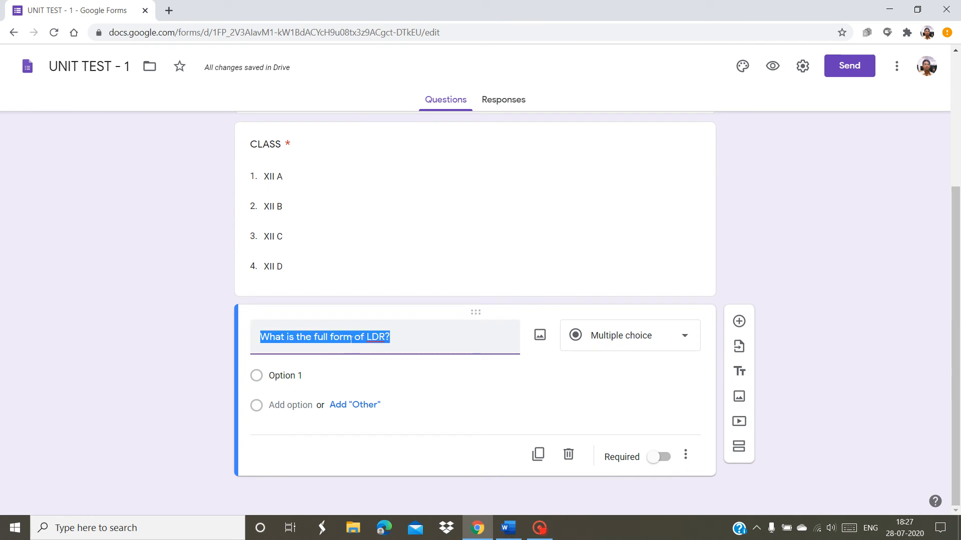
{"action": "key", "text": "ctrl+v"}
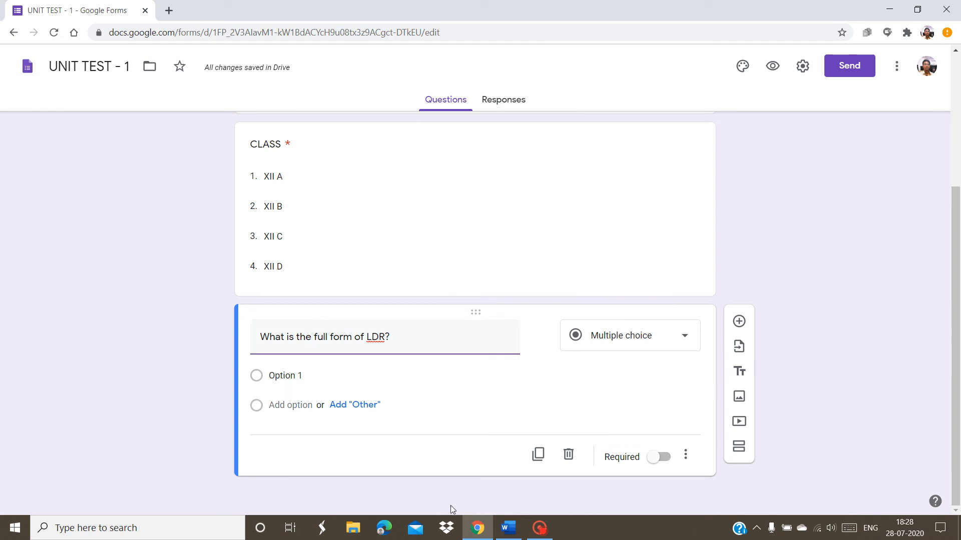
{"action": "left_click", "coordinate": [515, 528]}
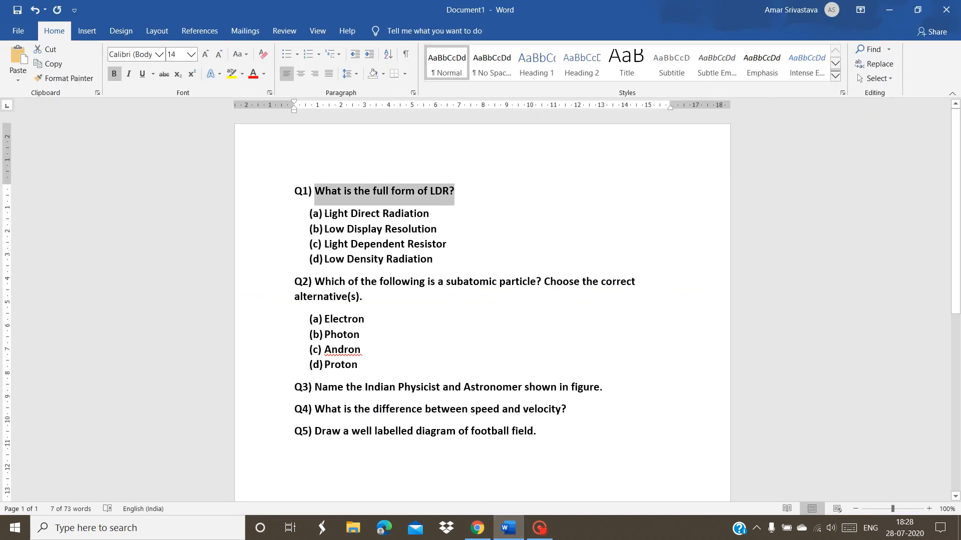
Copy answer (a) 'Light Direct Radiation' from the Word quiz without its line break
{"action": "left_click_drag", "start_coordinate": [324, 213], "coordinate": [426, 211]}
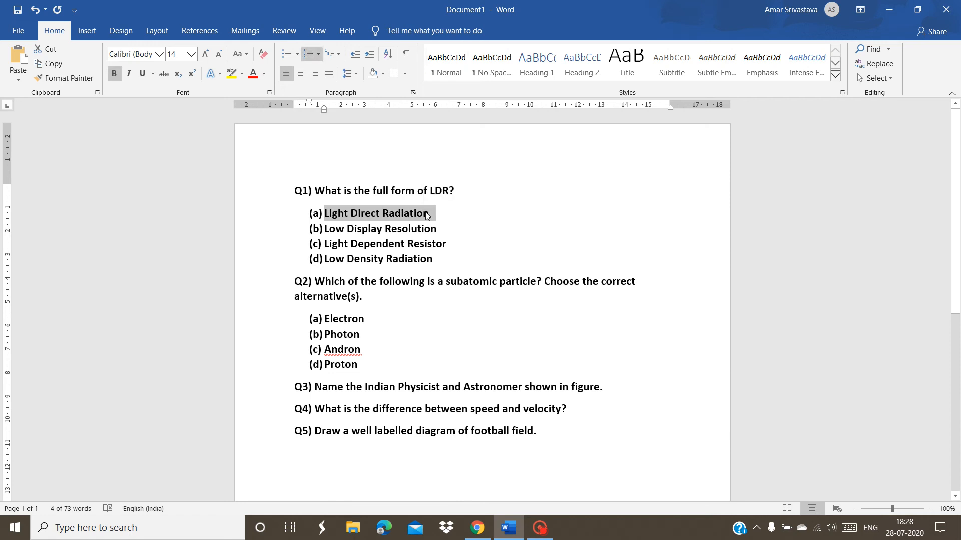
{"action": "key", "text": "shift+Left"}
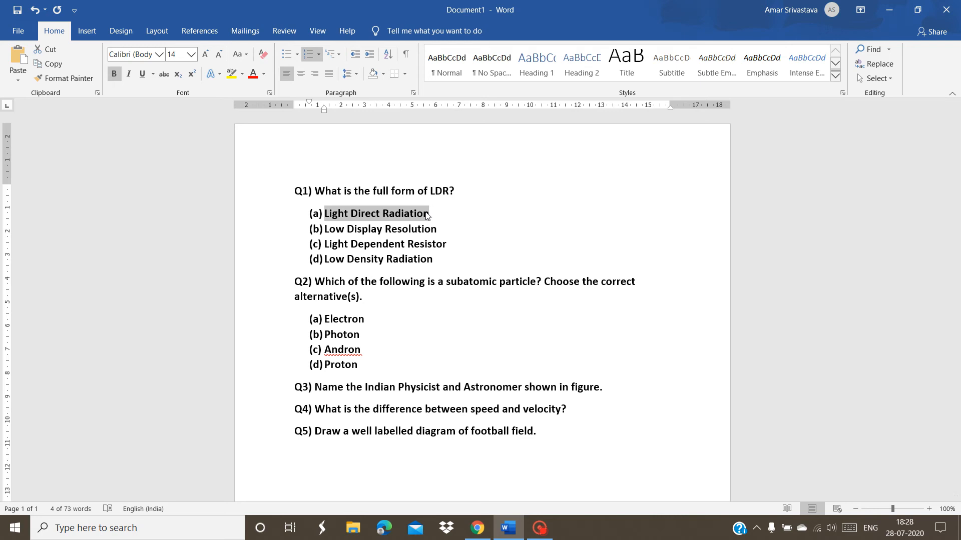
{"action": "left_click", "coordinate": [478, 526]}
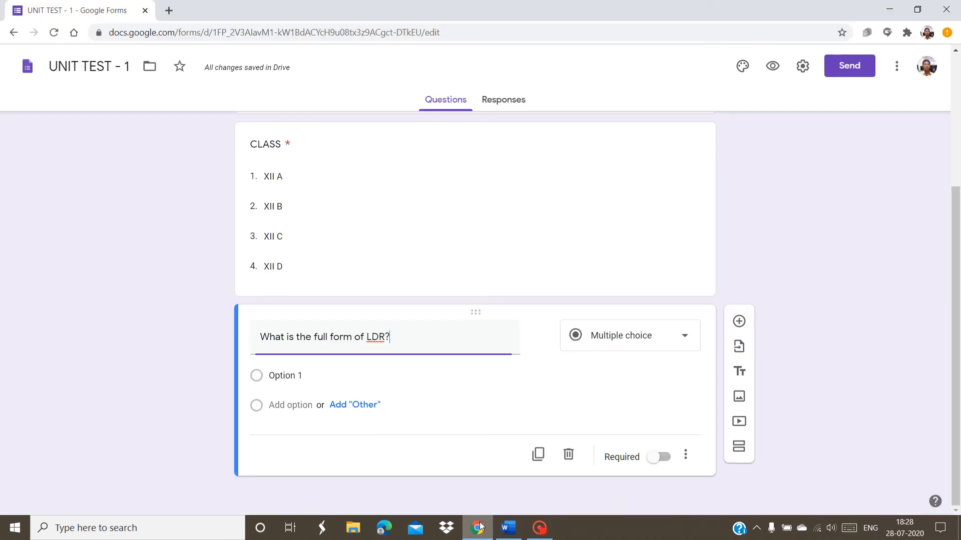
Paste '(a) Light Direct Radiation' as the LDR question's first answer choice
{"action": "left_click", "coordinate": [282, 376]}
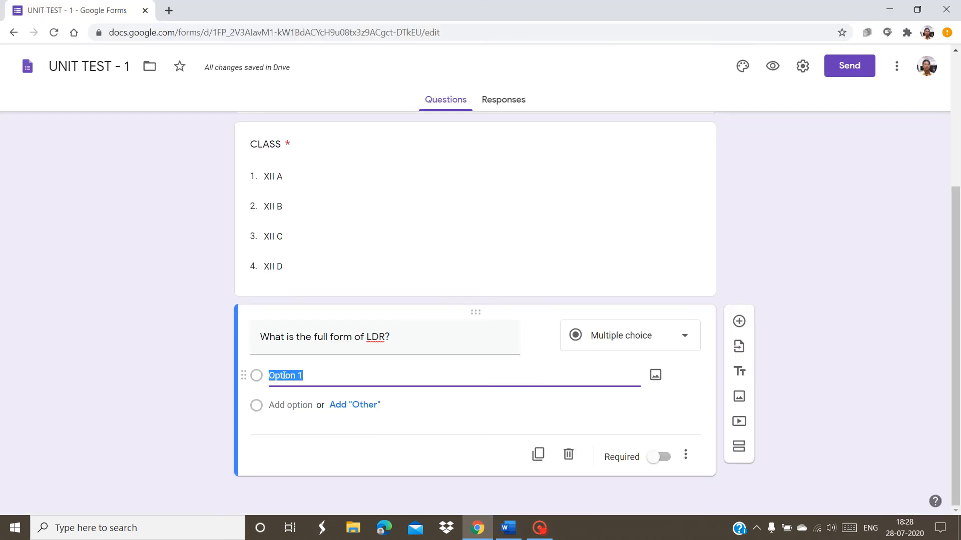
{"action": "type", "text": "(a) Light Direct Radiation"}
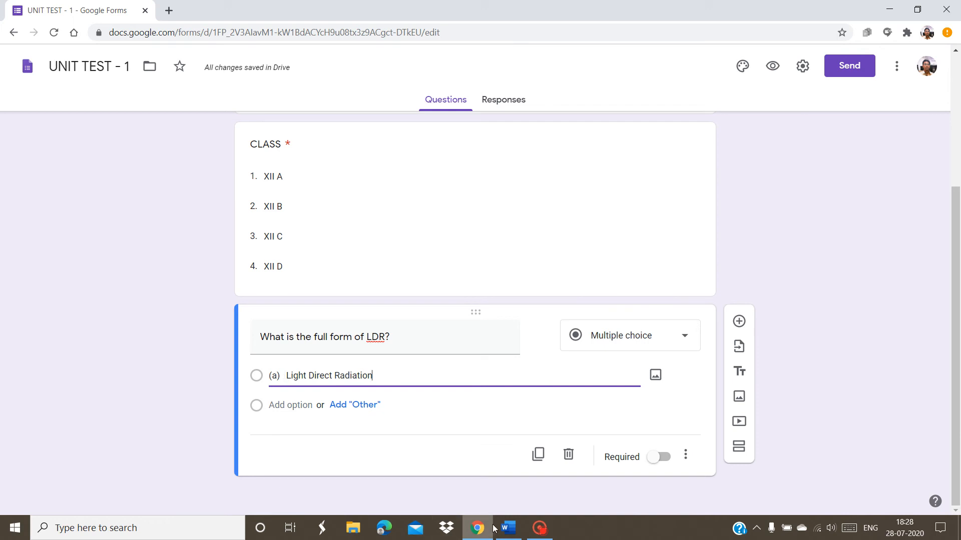
{"action": "mouse_move", "coordinate": [505, 528]}
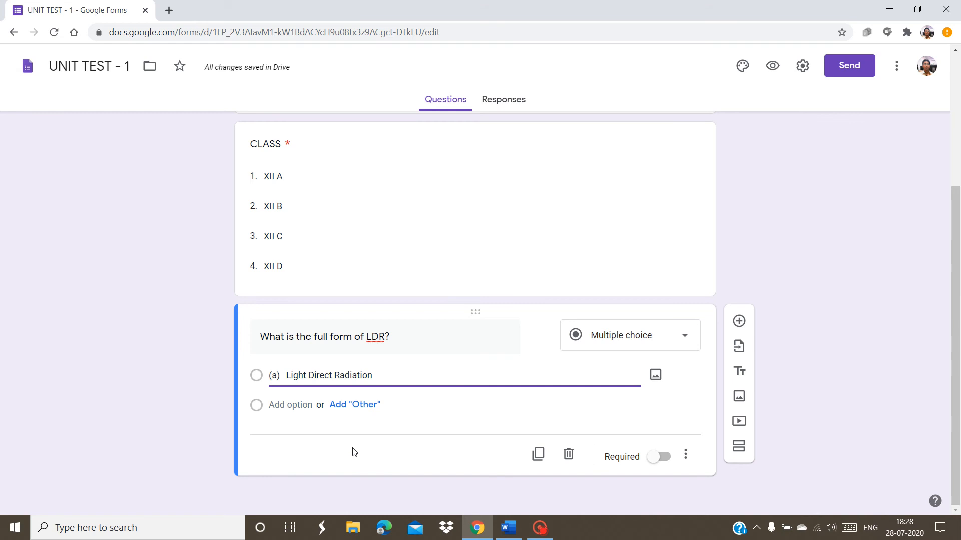
{"action": "key", "text": "alt+Tab"}
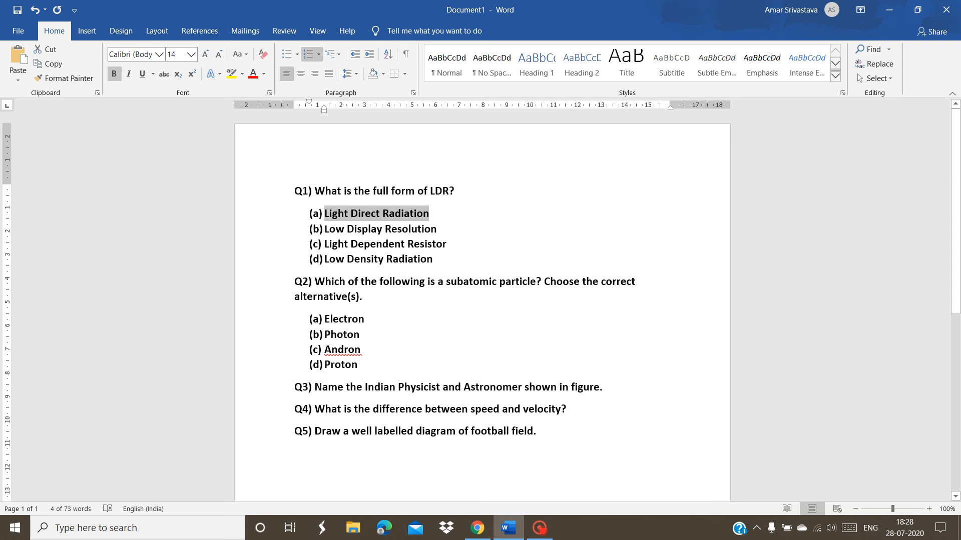
Paste answers (b) Low Display Resolution and (c) Light Dependent Resistor as the next two choices
{"action": "left_click_drag", "start_coordinate": [326, 230], "coordinate": [432, 228]}
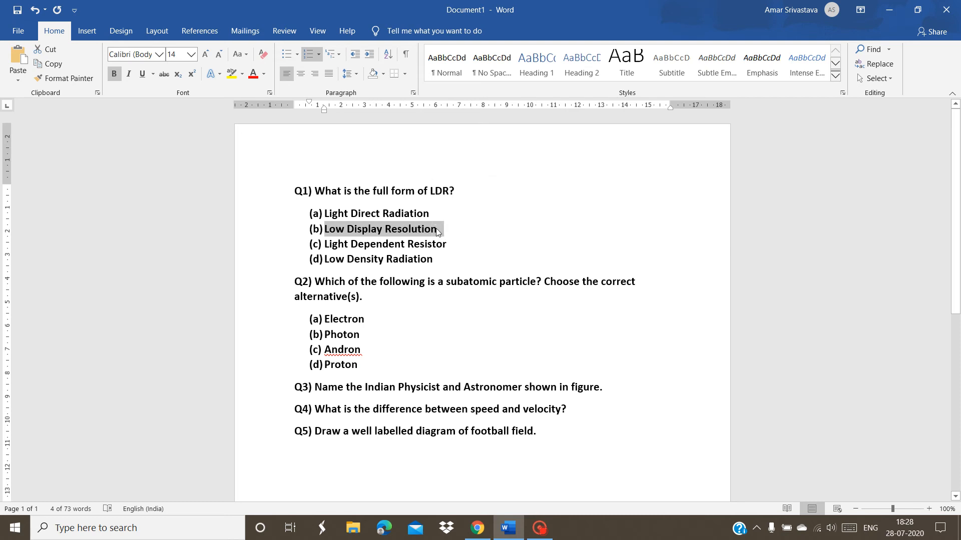
{"action": "key", "text": "alt+Tab"}
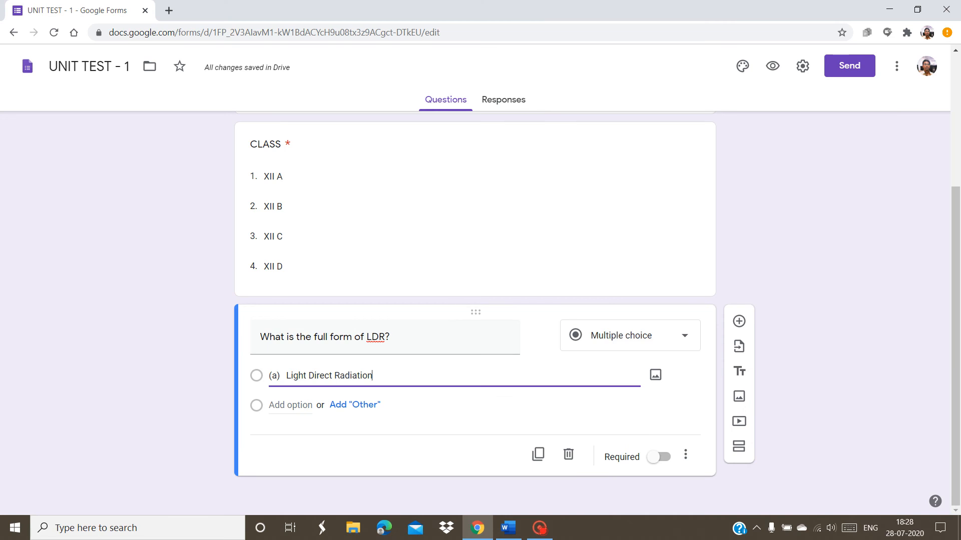
{"action": "left_click", "coordinate": [305, 405]}
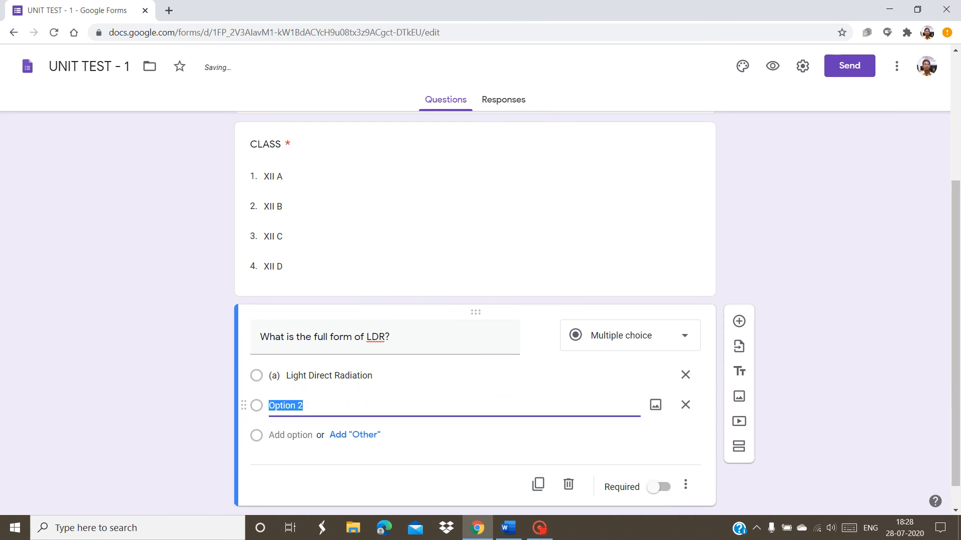
{"action": "type", "text": "(b) Low Display Resolution"}
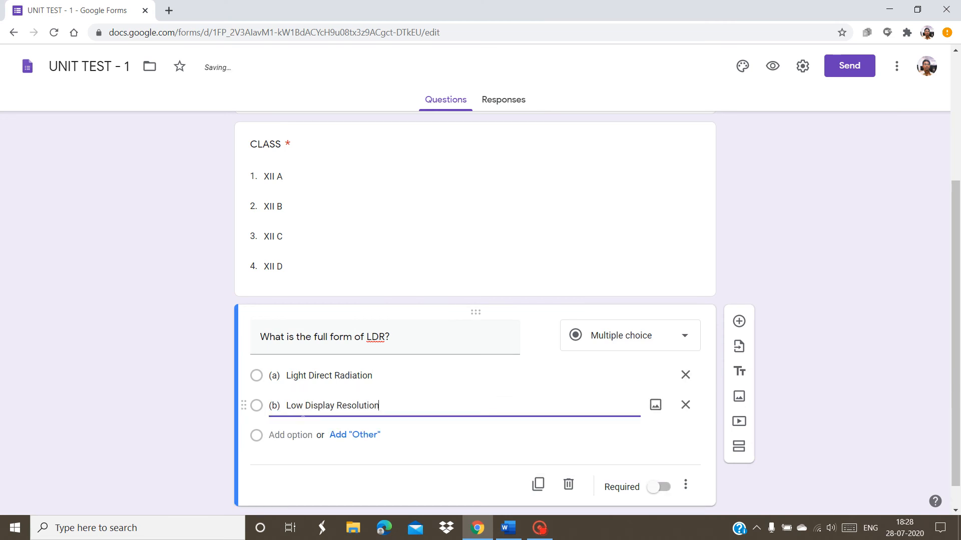
{"action": "key", "text": "alt+Tab"}
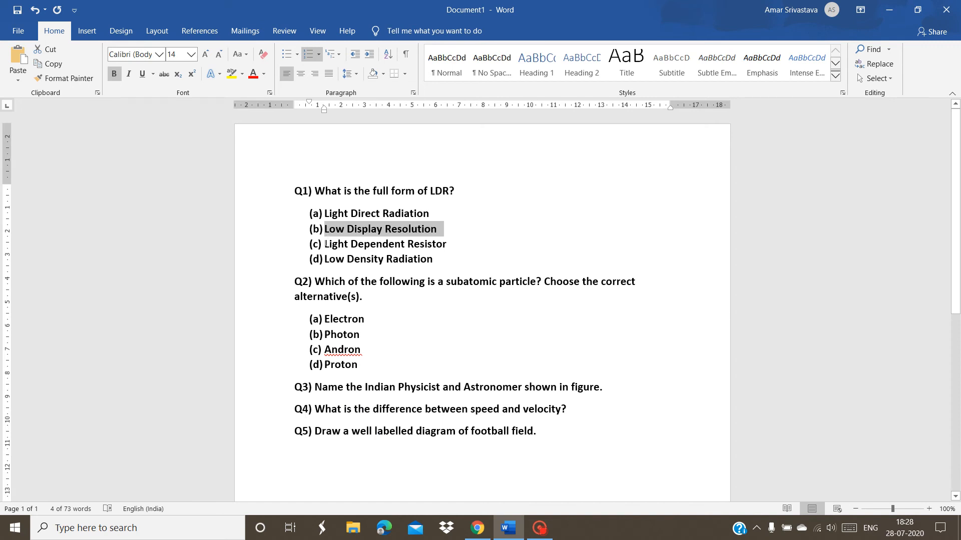
{"action": "left_click_drag", "start_coordinate": [326, 244], "coordinate": [440, 245]}
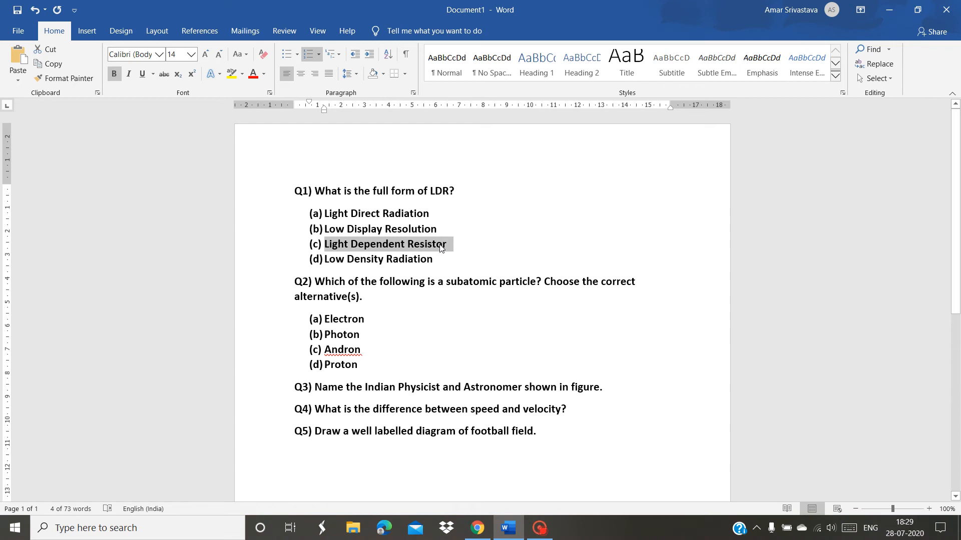
{"action": "key", "text": "alt+Tab"}
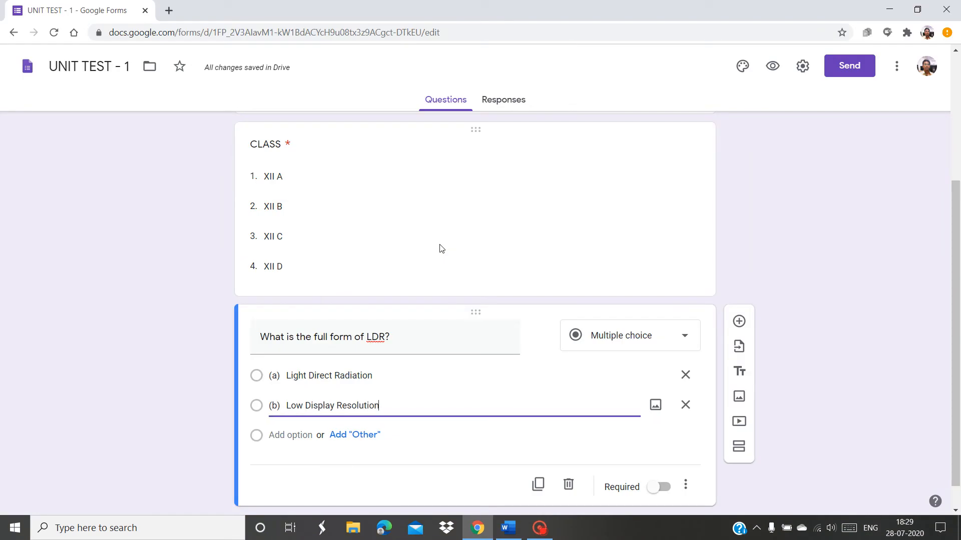
{"action": "left_click", "coordinate": [302, 436]}
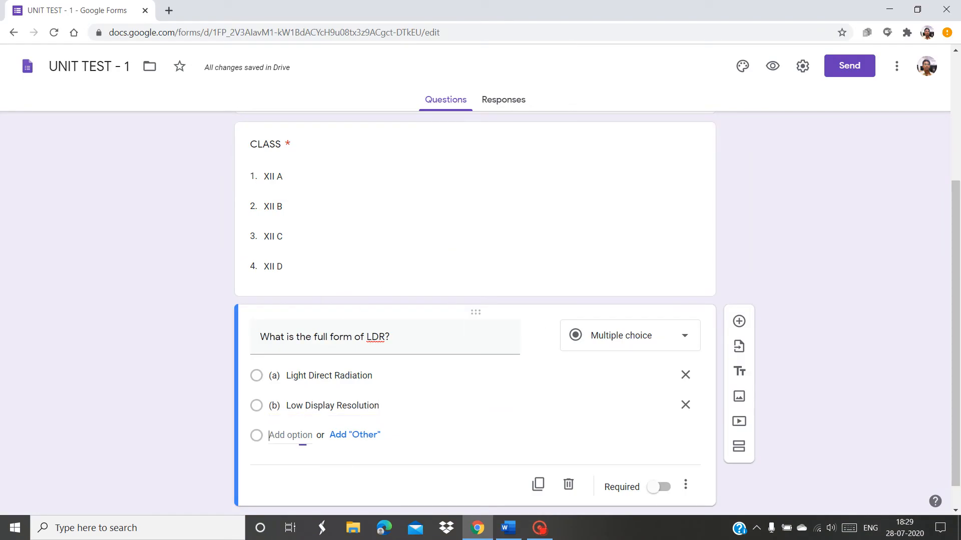
{"action": "type", "text": "(c) Light Dependent Resistor"}
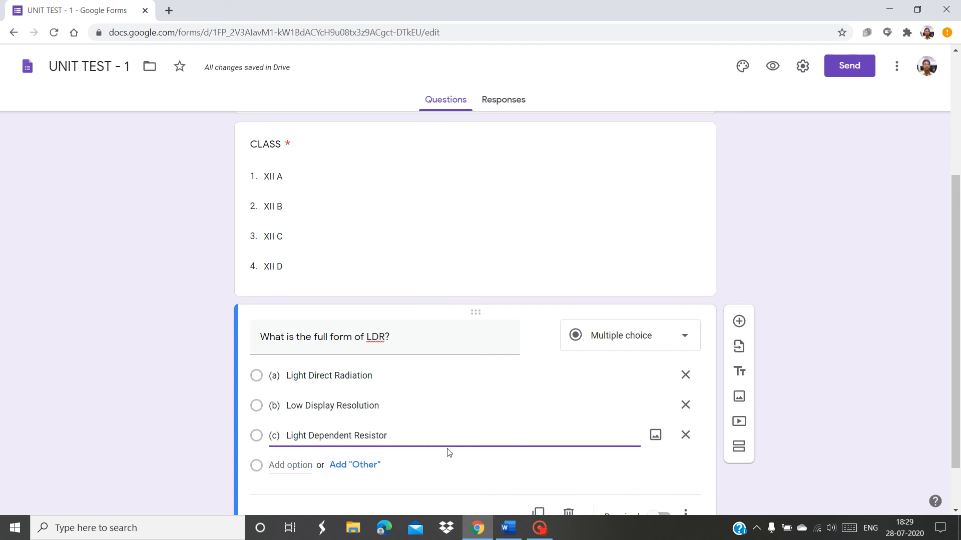
Paste answer (d) Low Density Radiation as the fourth LDR choice
{"action": "key", "text": "alt+Tab"}
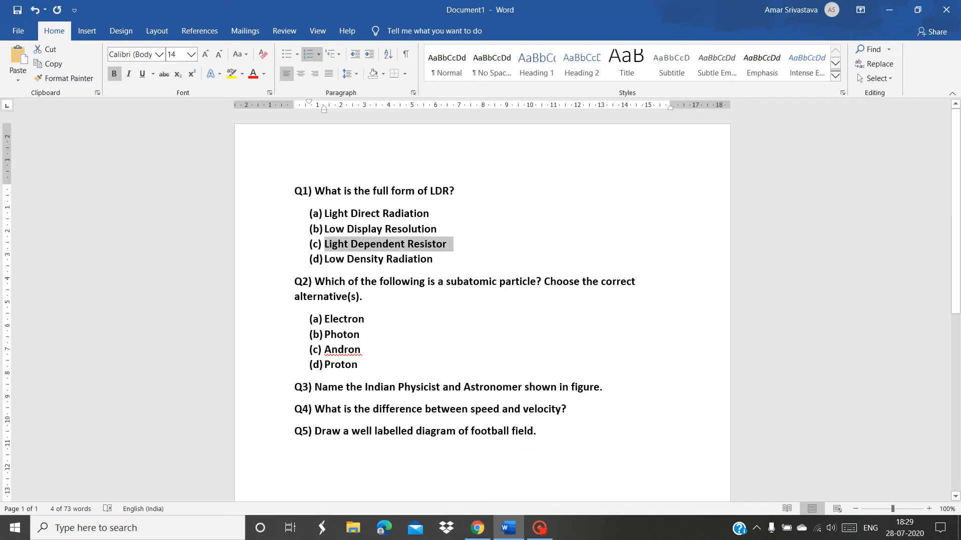
{"action": "left_click_drag", "start_coordinate": [326, 260], "coordinate": [436, 261]}
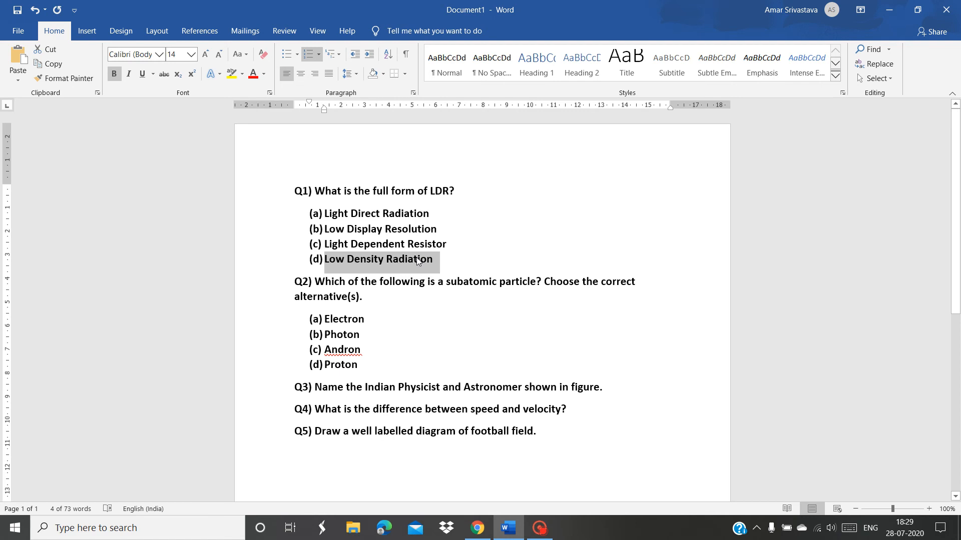
{"action": "key", "text": "alt+Tab"}
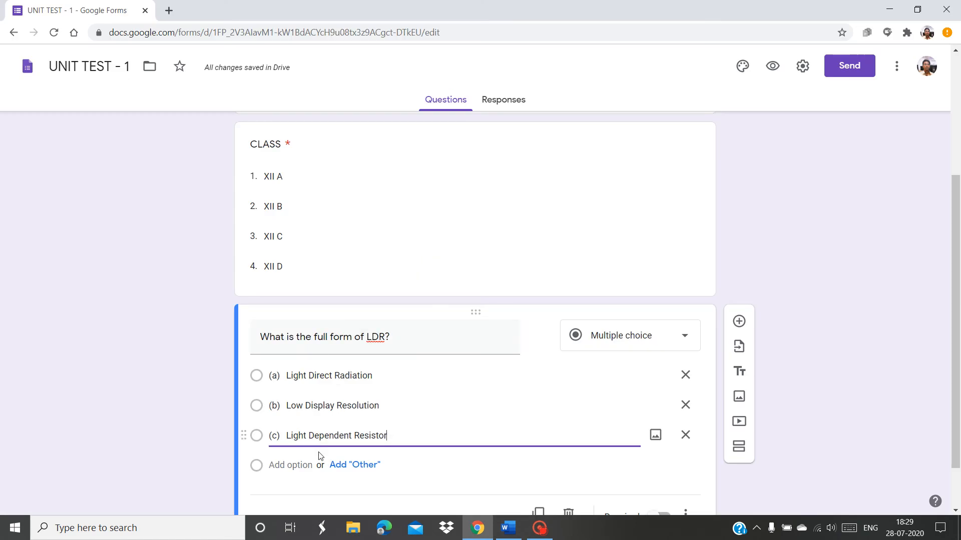
{"action": "left_click", "coordinate": [290, 466]}
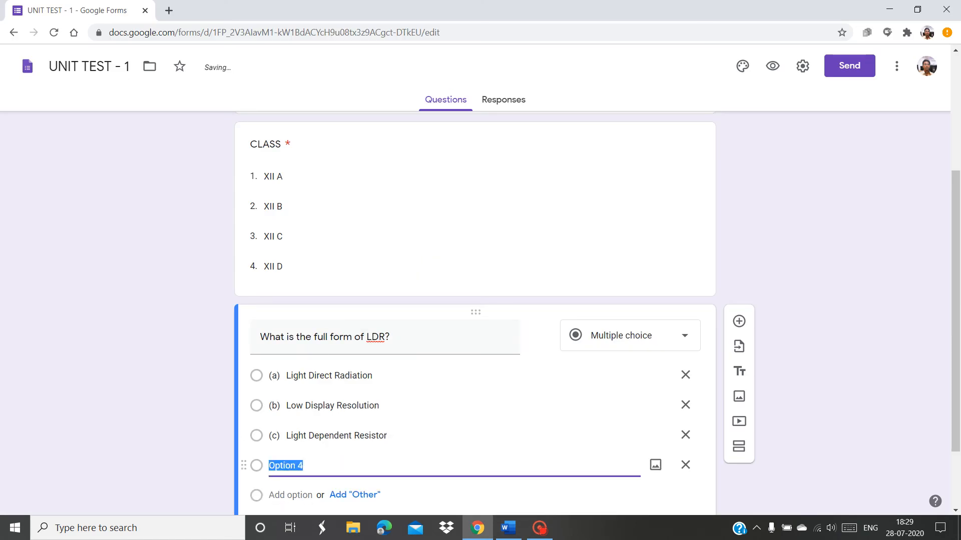
{"action": "type", "text": "(d) Low Density Radiation"}
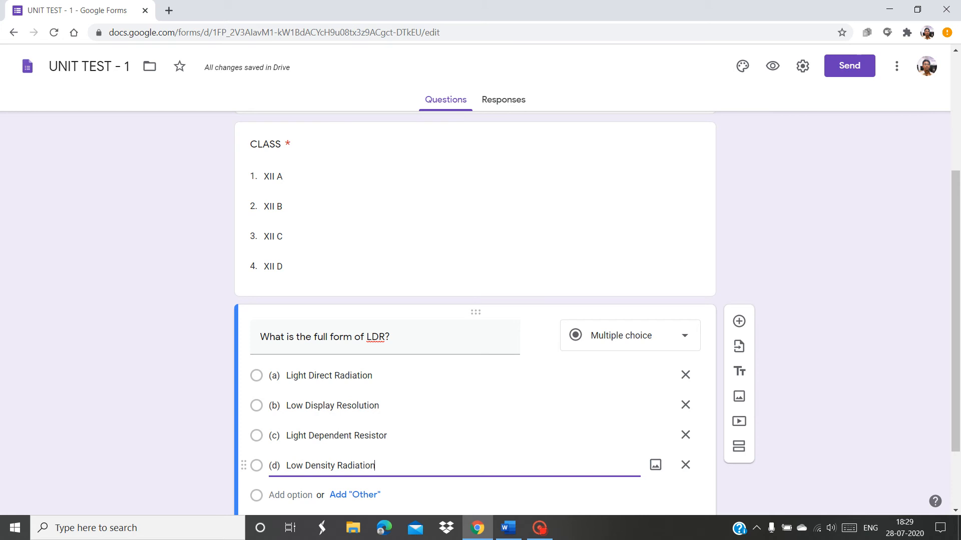
{"action": "scroll", "coordinate": [959, 443], "scroll_direction": "down", "scroll_amount": 2}
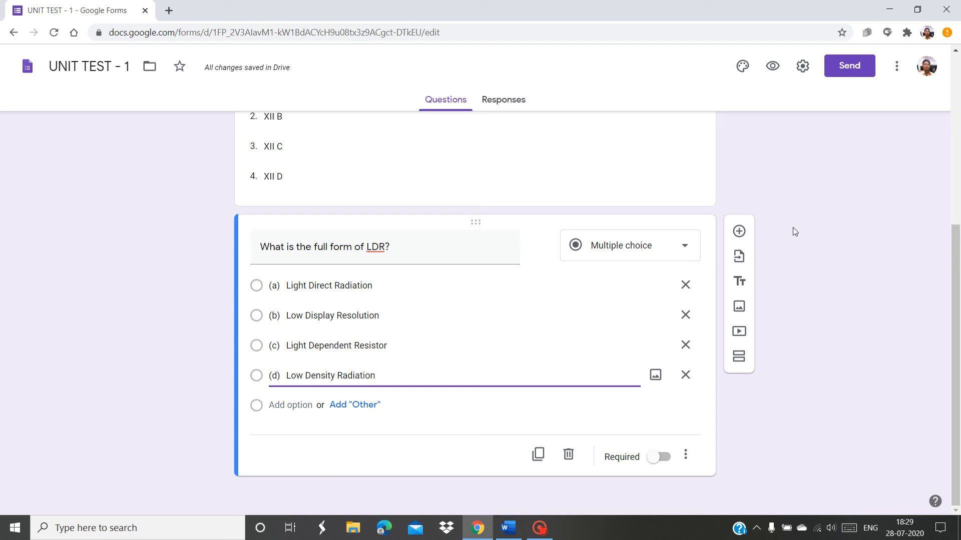
{"action": "left_click", "coordinate": [802, 66]}
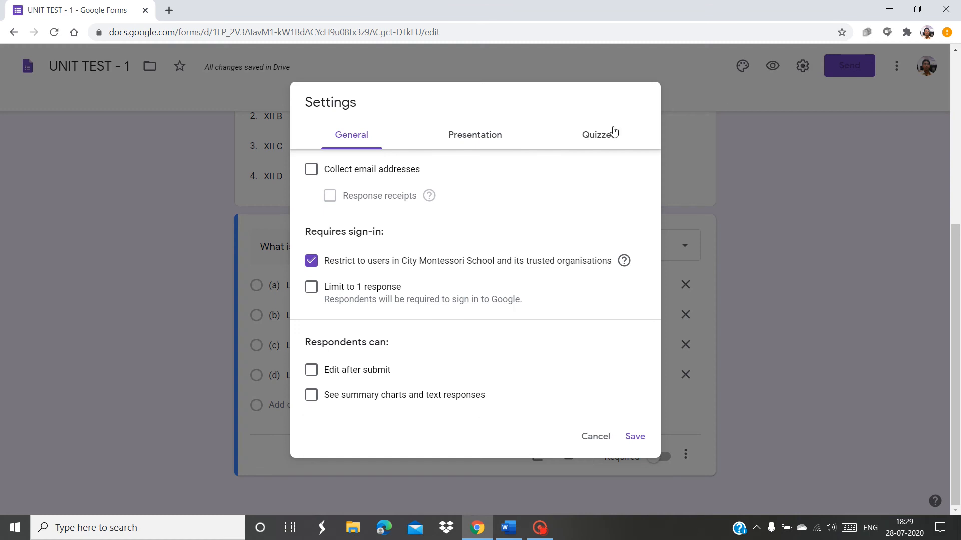
Make the form a quiz that collects email addresses, offers response receipts and allows 1 response
{"action": "left_click", "coordinate": [605, 144]}
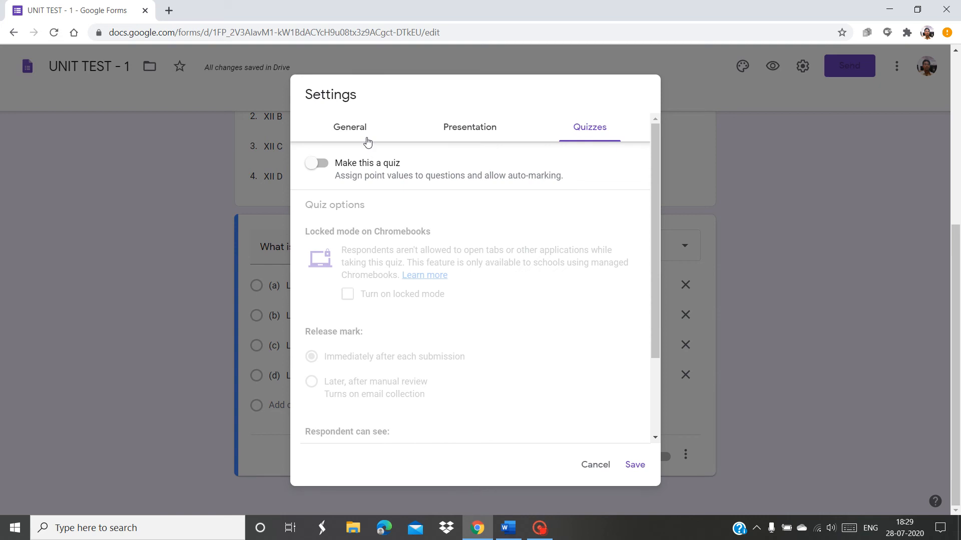
{"action": "left_click", "coordinate": [326, 169]}
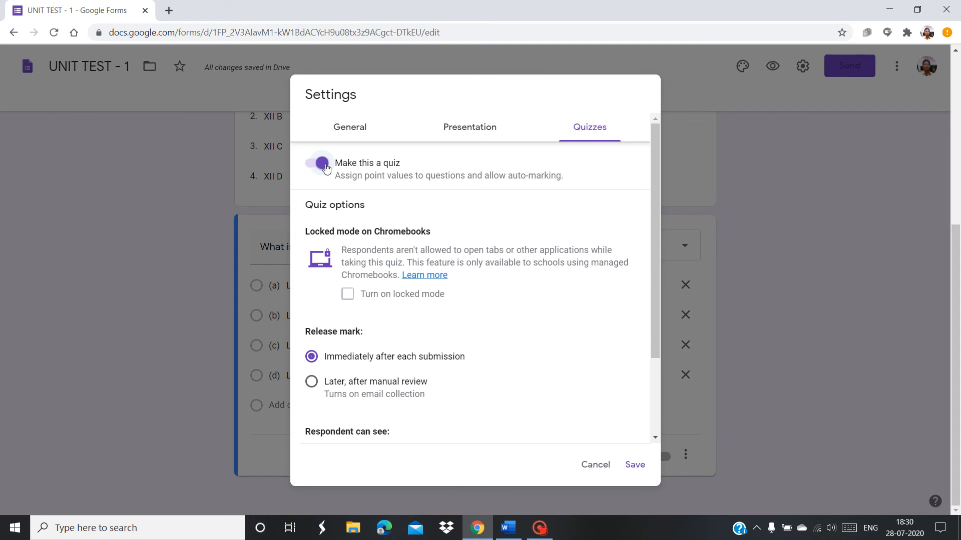
{"action": "left_click", "coordinate": [347, 133]}
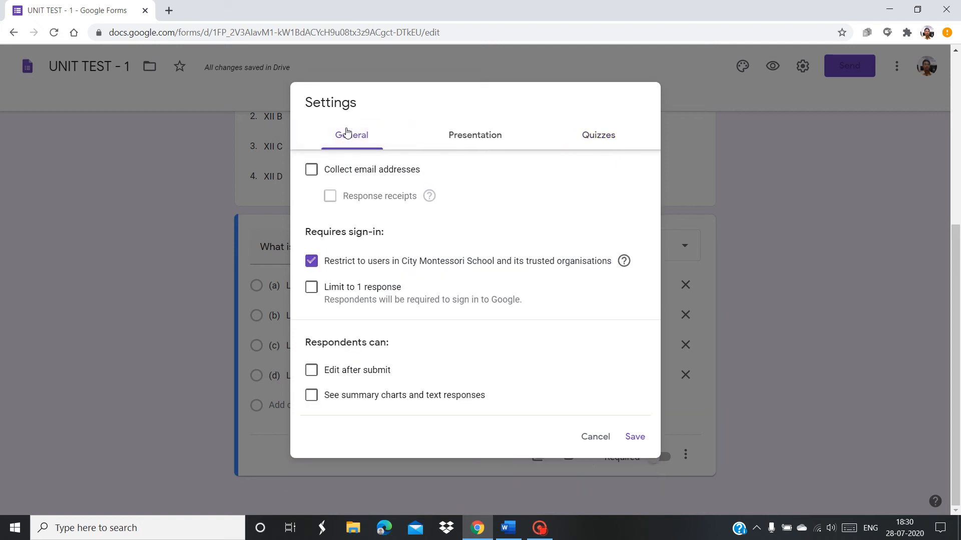
{"action": "left_click", "coordinate": [312, 174]}
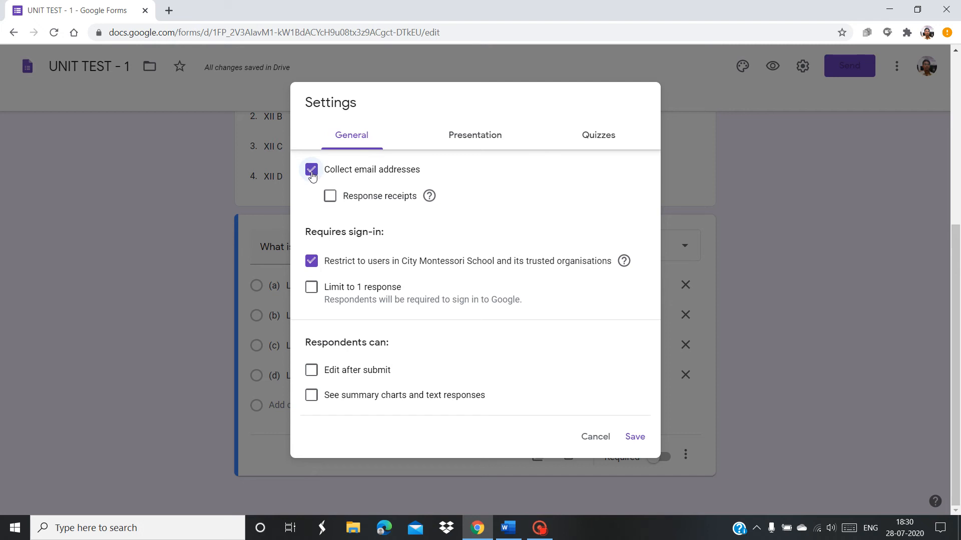
{"action": "left_click", "coordinate": [330, 196]}
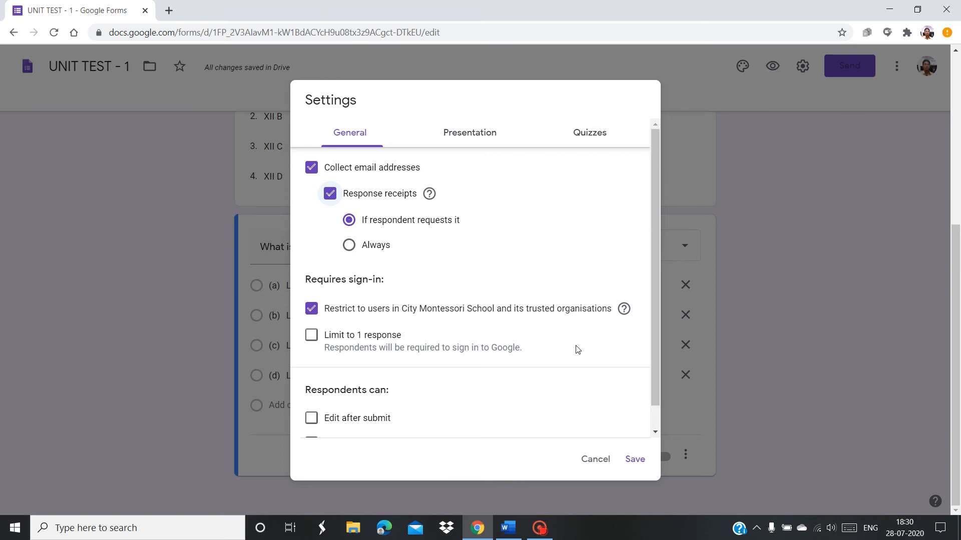
{"action": "left_click", "coordinate": [311, 335]}
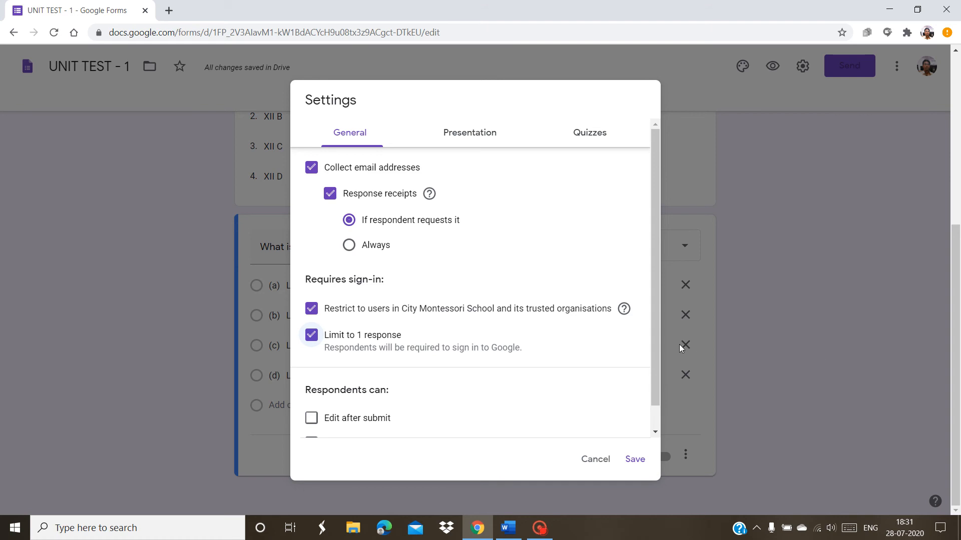
{"action": "left_click_drag", "start_coordinate": [656, 358], "coordinate": [653, 396]}
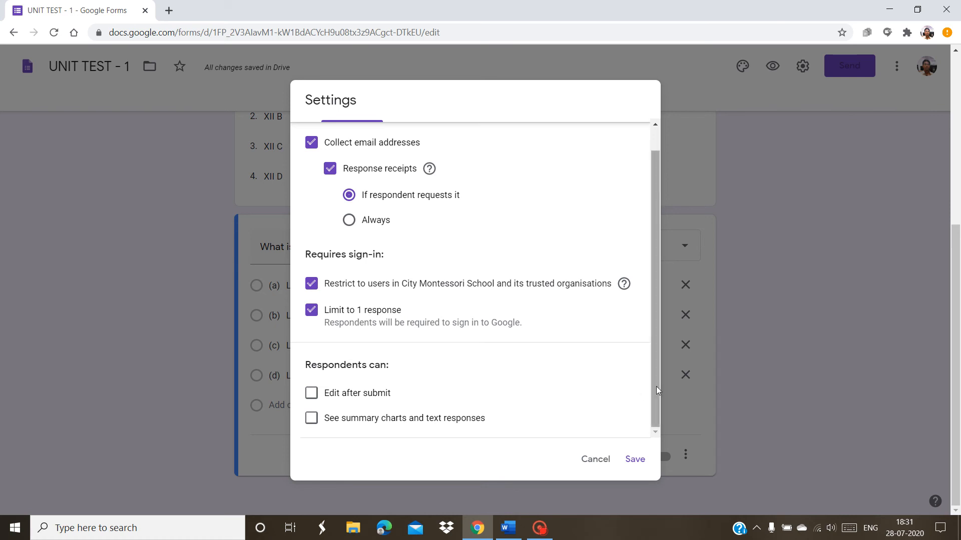
{"action": "left_click_drag", "start_coordinate": [656, 386], "coordinate": [656, 286]}
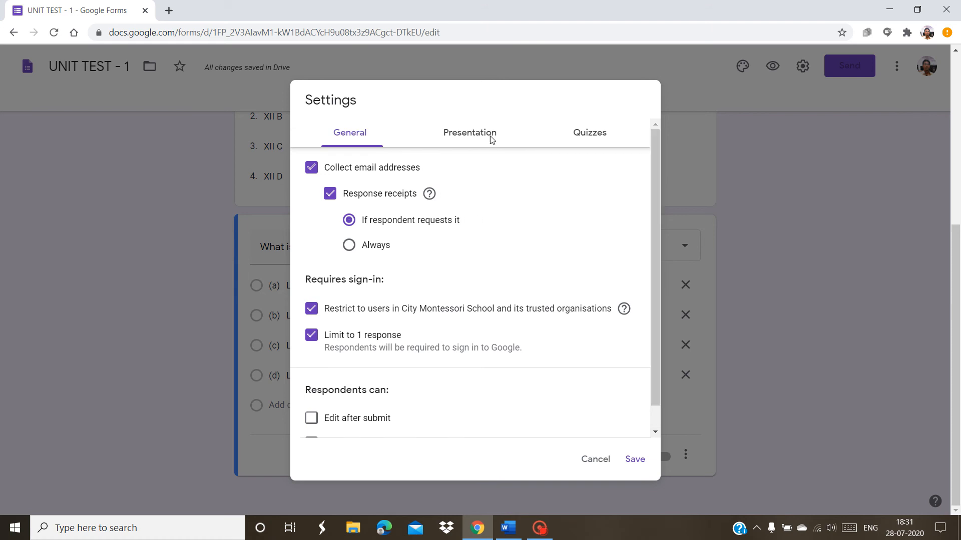
Untick Correct answers under Respondent can see in the quiz settings and save
{"action": "left_click", "coordinate": [585, 133]}
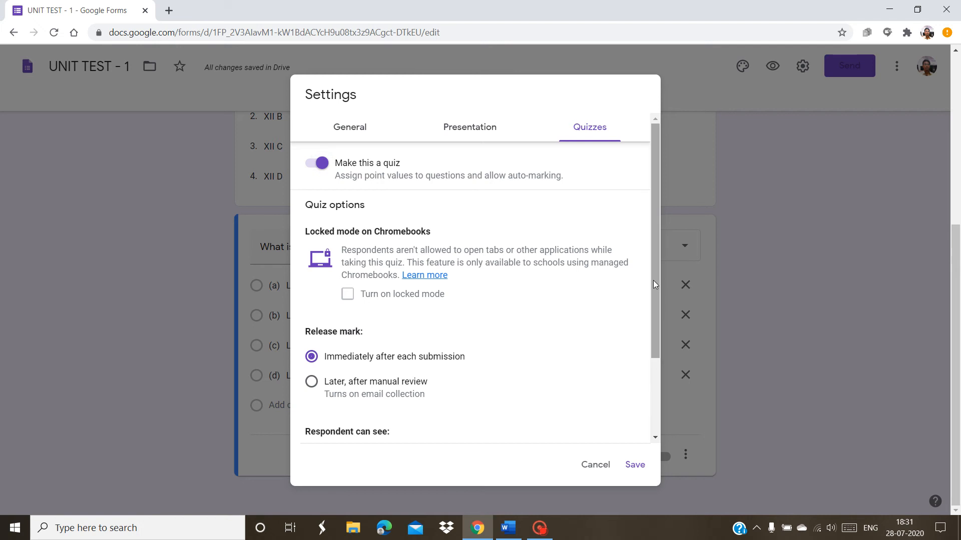
{"action": "left_click_drag", "start_coordinate": [653, 280], "coordinate": [660, 377]}
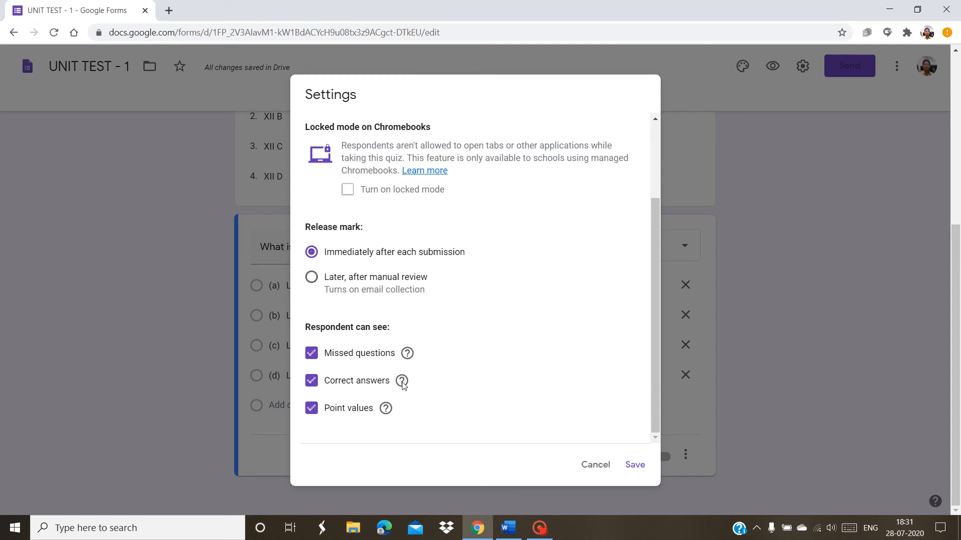
{"action": "left_click", "coordinate": [311, 382]}
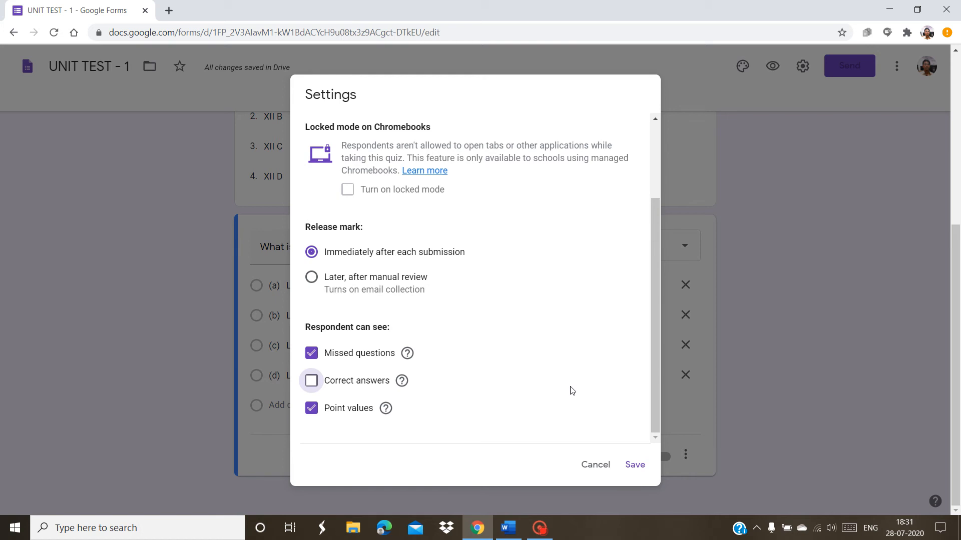
{"action": "left_click", "coordinate": [635, 465]}
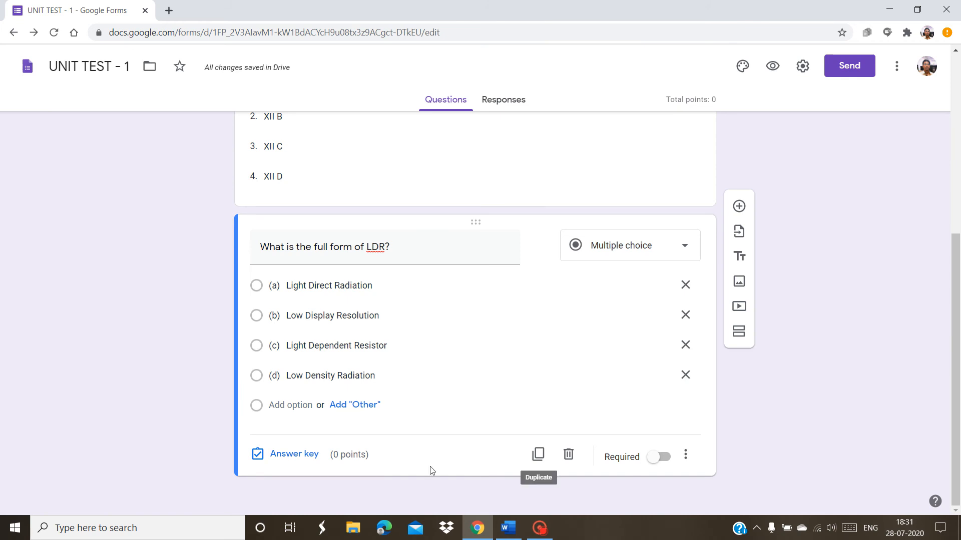
Mark (c) Light Dependent Resistor correct for 2 points, then add a new blank question
{"action": "left_click", "coordinate": [282, 458]}
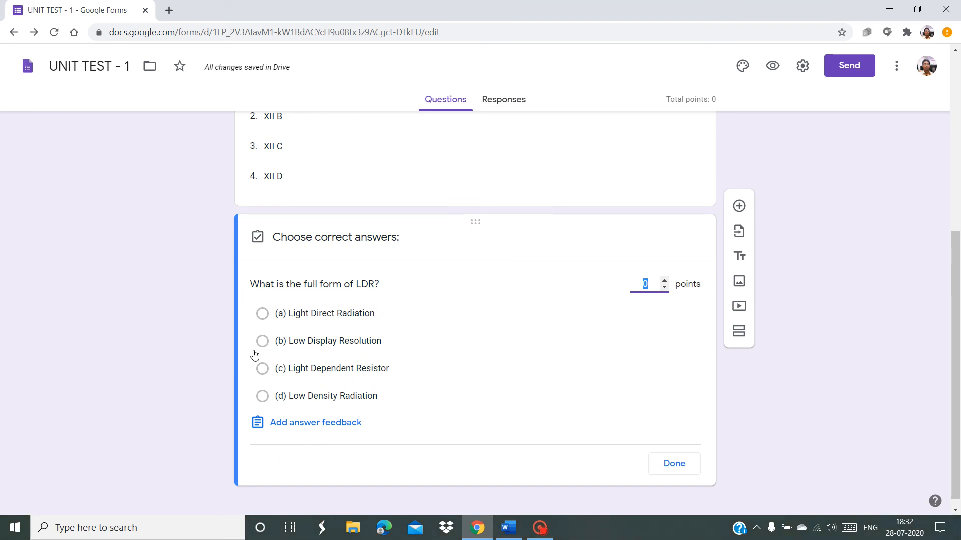
{"action": "left_click", "coordinate": [263, 369]}
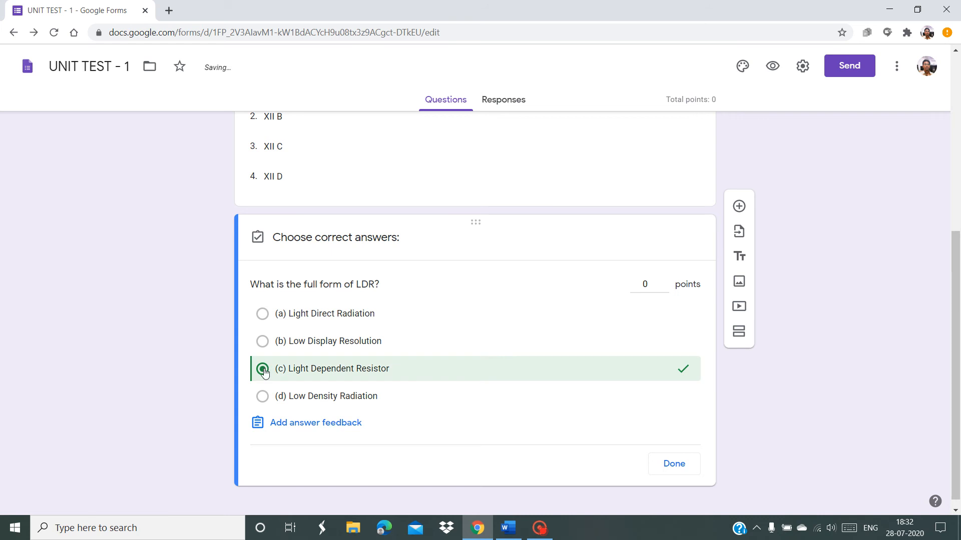
{"action": "left_click", "coordinate": [665, 282]}
{"action": "left_click", "coordinate": [665, 282]}
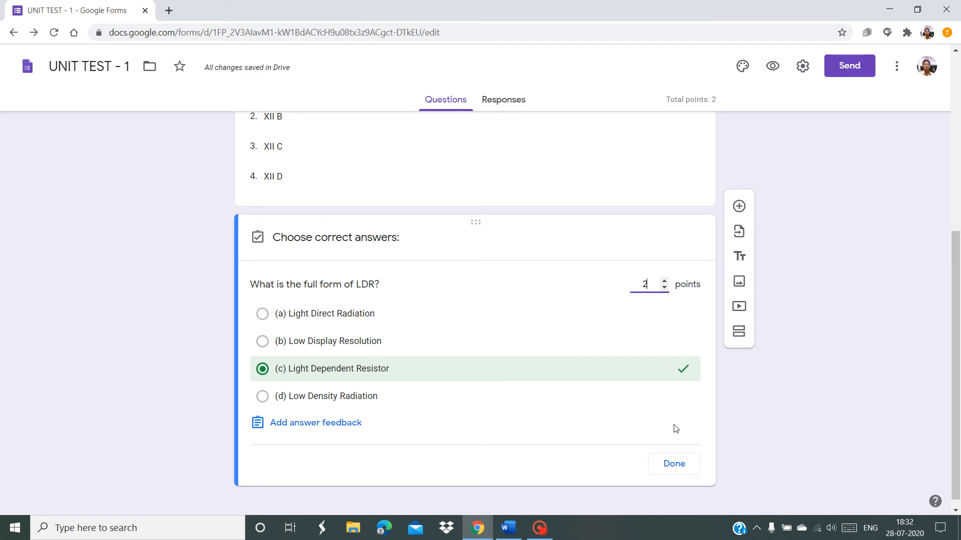
{"action": "left_click", "coordinate": [674, 464]}
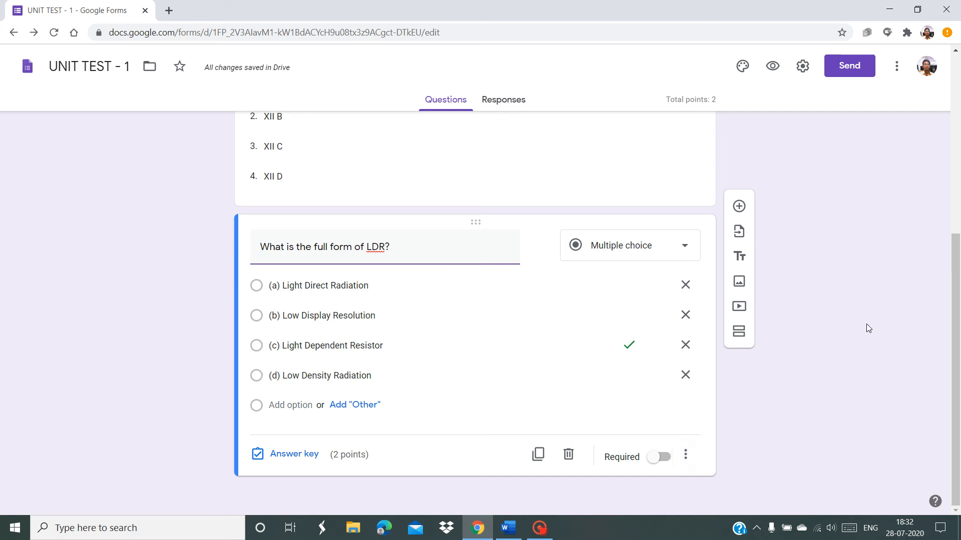
{"action": "left_click", "coordinate": [738, 207]}
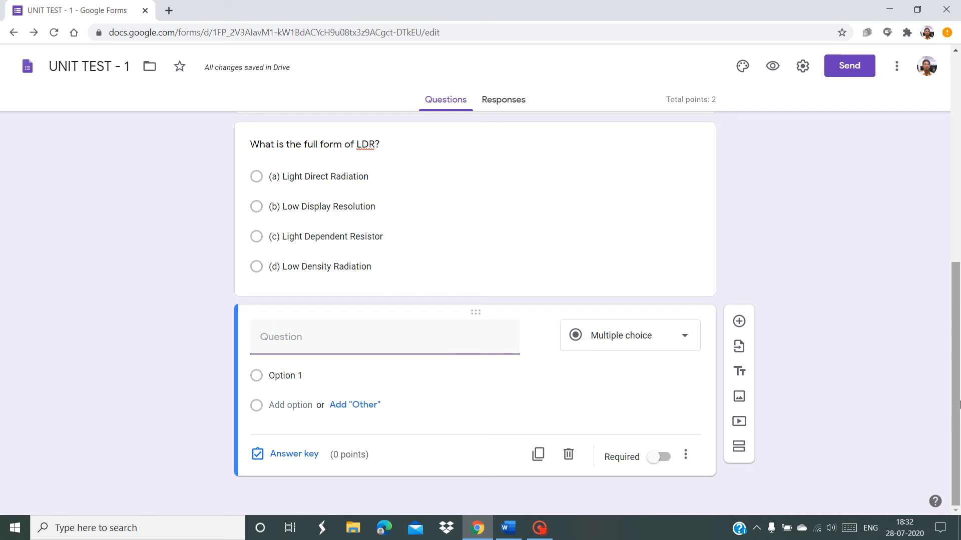
Change the new question's type to Checkboxes and return to the Word document
{"action": "left_click", "coordinate": [640, 344]}
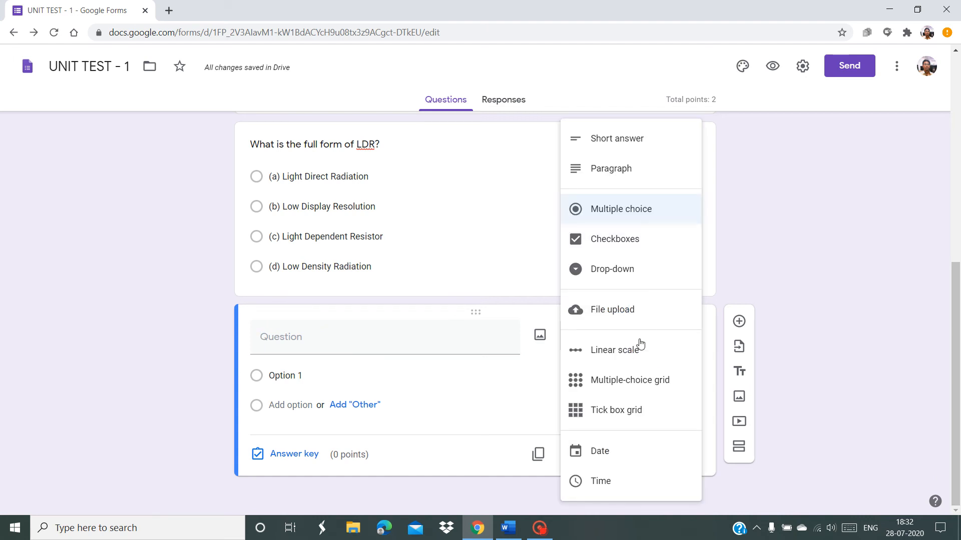
{"action": "left_click", "coordinate": [628, 248]}
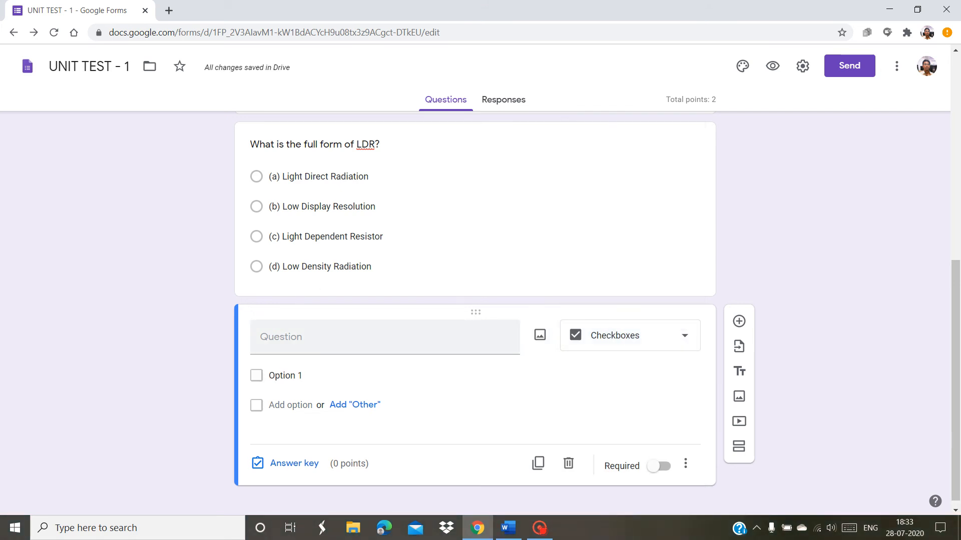
{"action": "key", "text": "alt+Tab"}
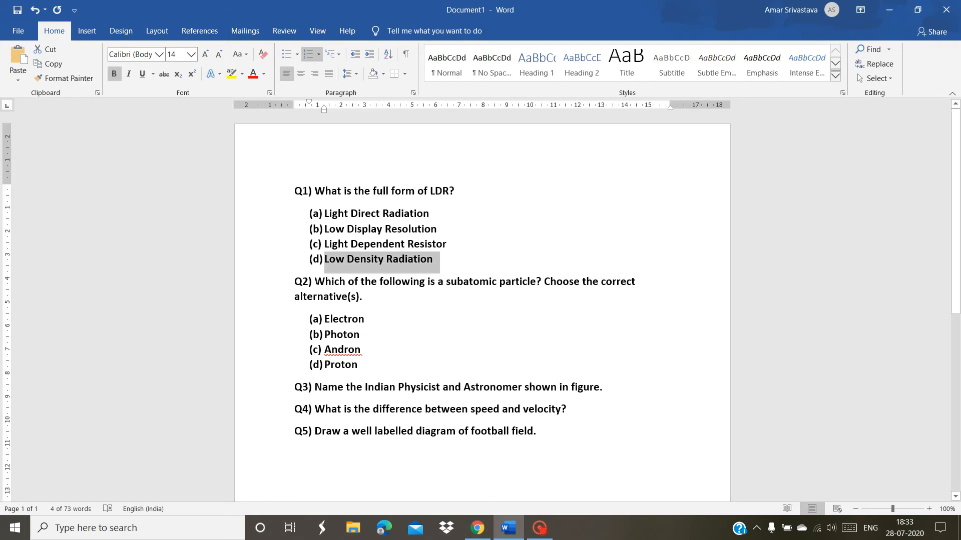
Paste the Q2 question text and (a) Electron as the first option
{"action": "left_click_drag", "start_coordinate": [315, 281], "coordinate": [364, 298]}
{"action": "key", "text": "ctrl+c"}
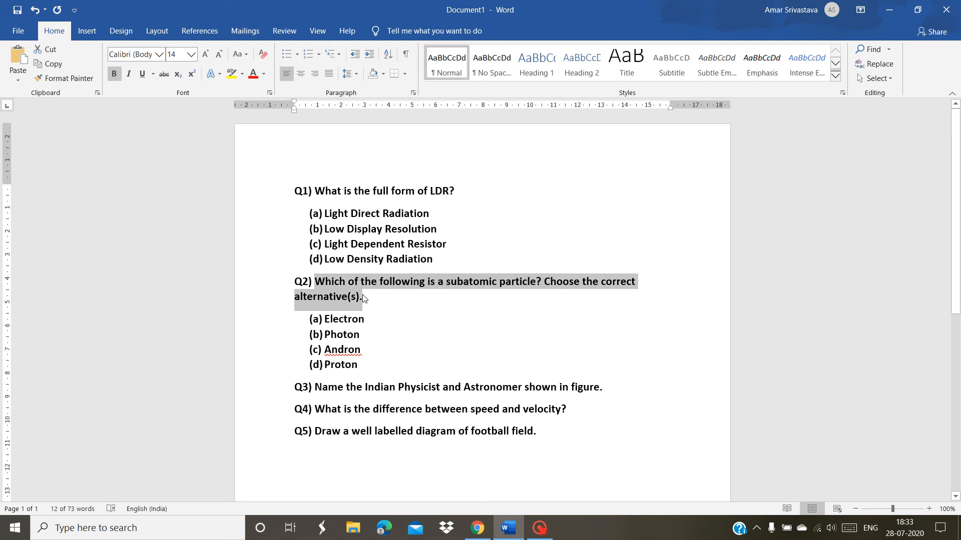
{"action": "key", "text": "alt+Tab"}
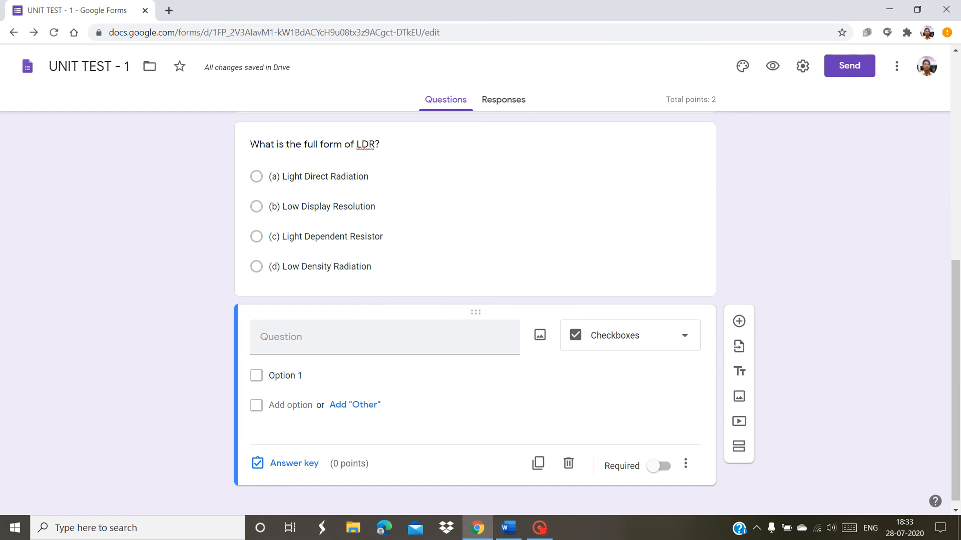
{"action": "key", "text": "ctrl+v"}
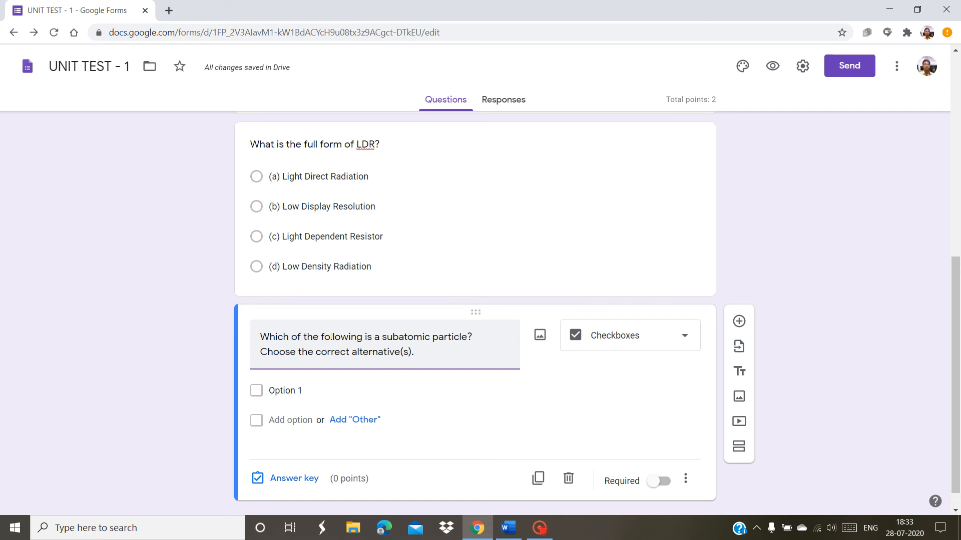
{"action": "key", "text": "alt+Tab"}
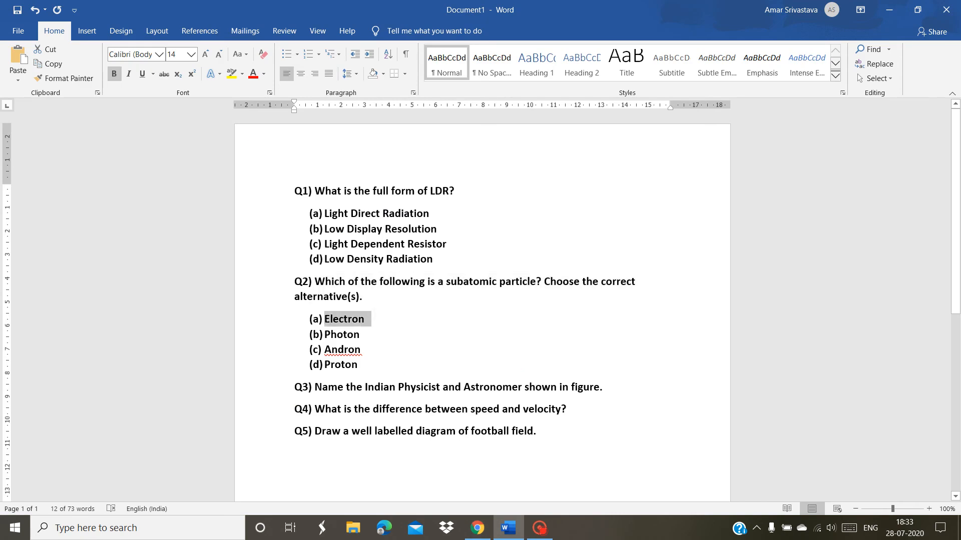
{"action": "key", "text": "alt+Tab"}
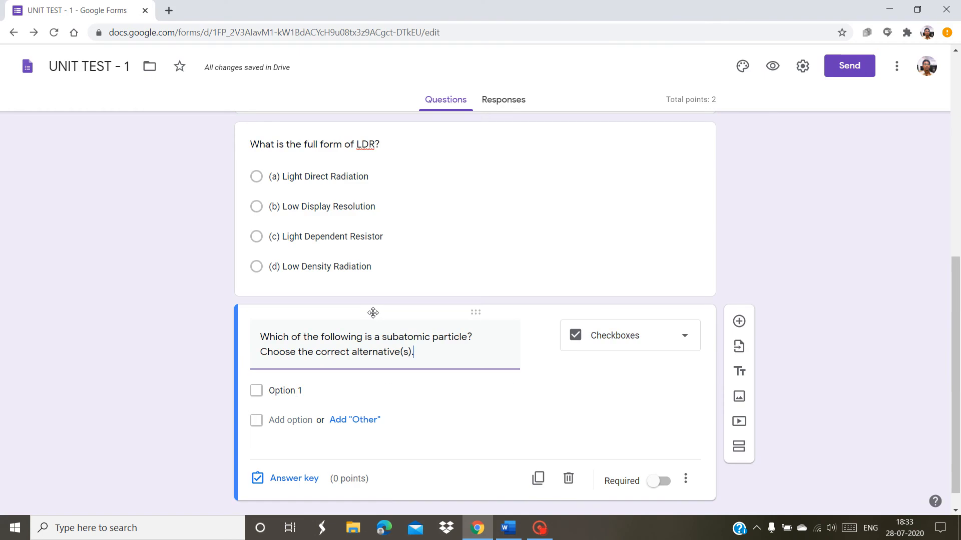
{"action": "left_click", "coordinate": [296, 391]}
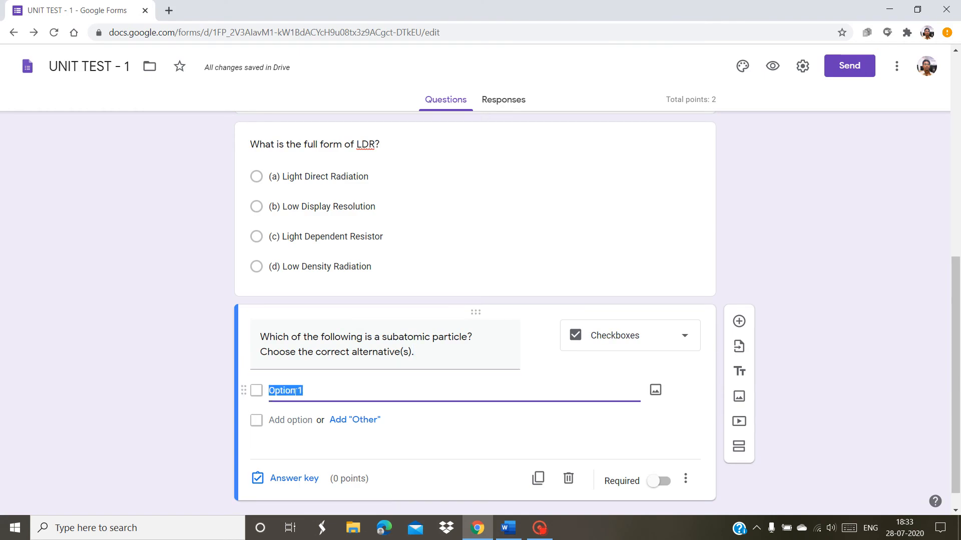
{"action": "type", "text": "(a)  Electron"}
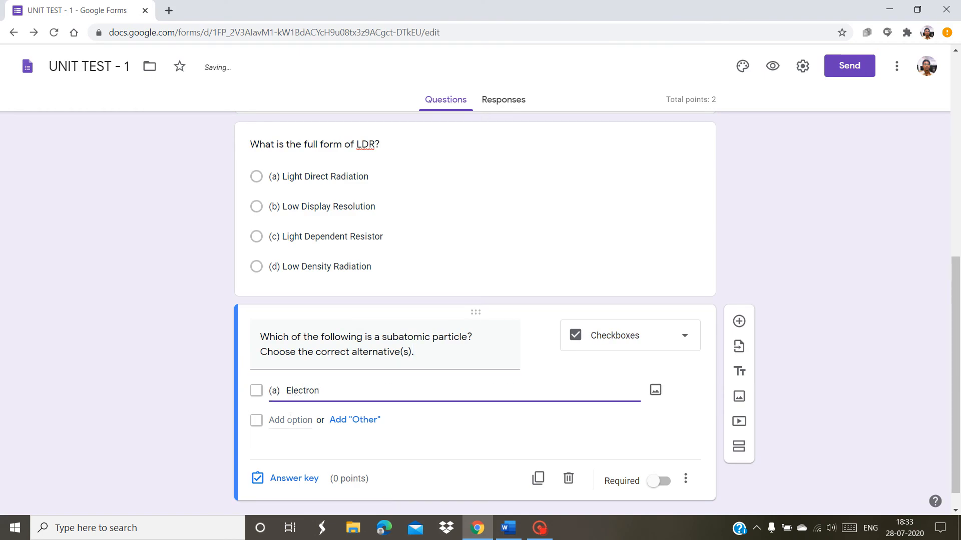
Add (b) Photon and (c) Andron as the second and third options
{"action": "left_click", "coordinate": [290, 420]}
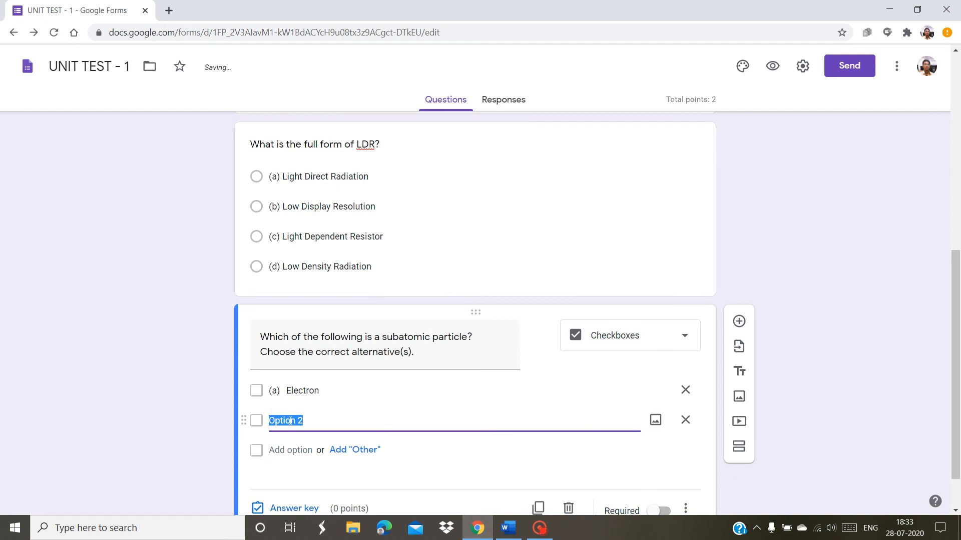
{"action": "key", "text": "alt+Tab"}
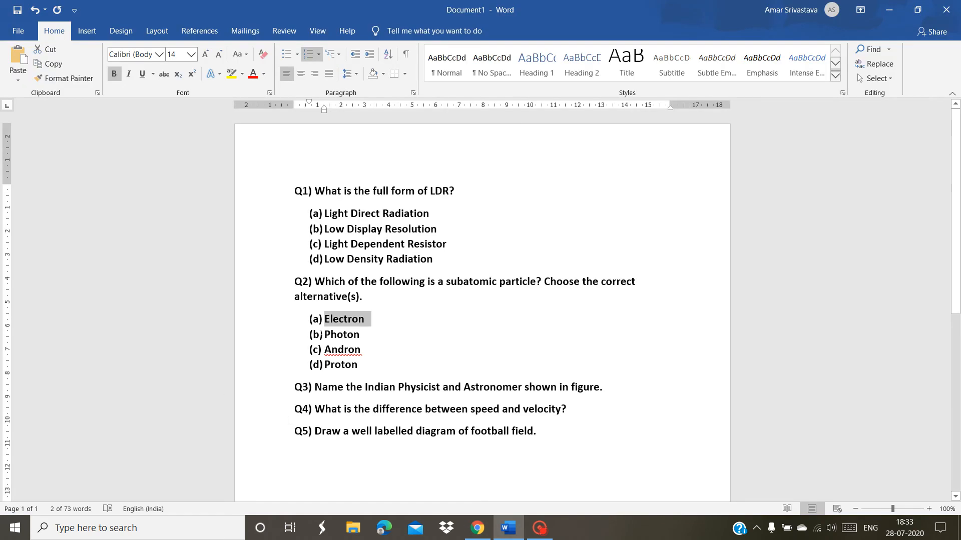
{"action": "left_click_drag", "start_coordinate": [325, 335], "coordinate": [368, 336]}
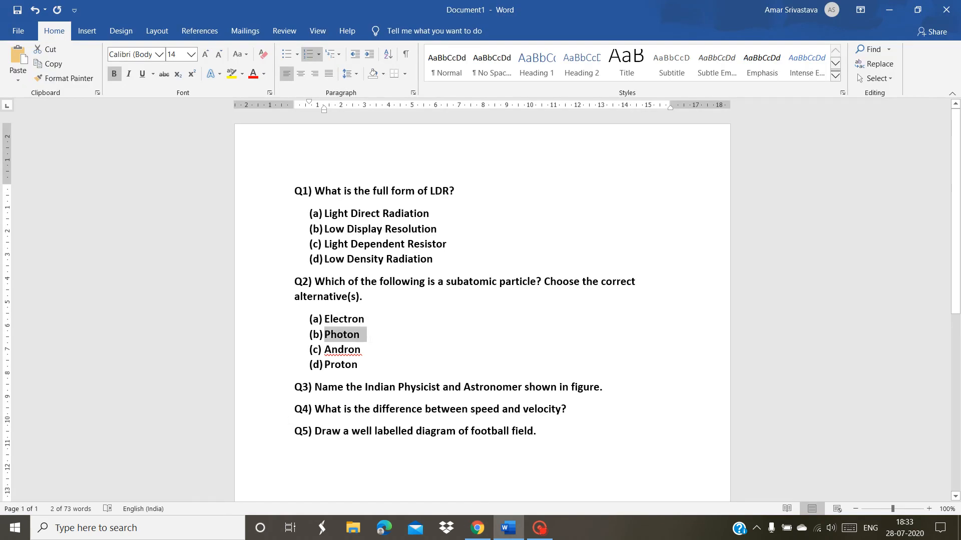
{"action": "key", "text": "alt+Tab"}
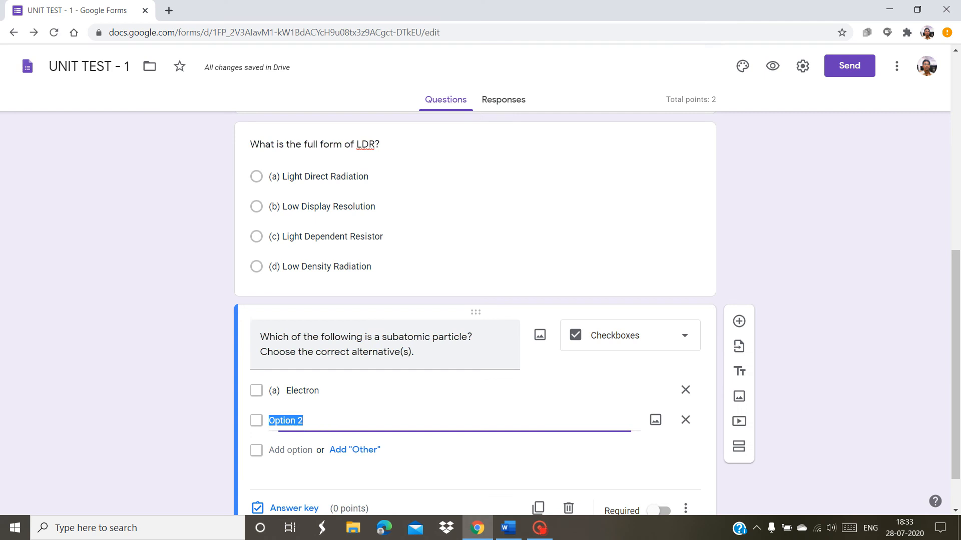
{"action": "type", "text": "(b)\tPhoton"}
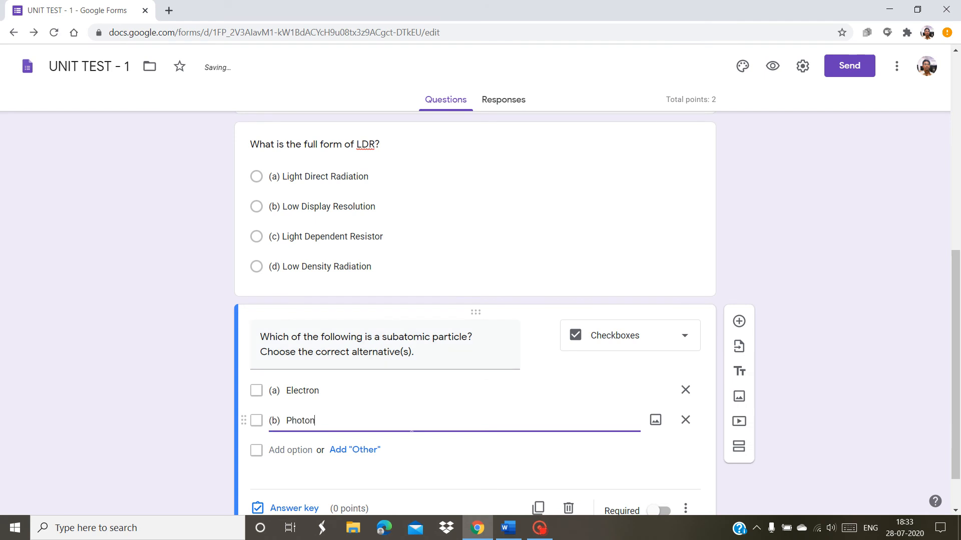
{"action": "left_click", "coordinate": [293, 450]}
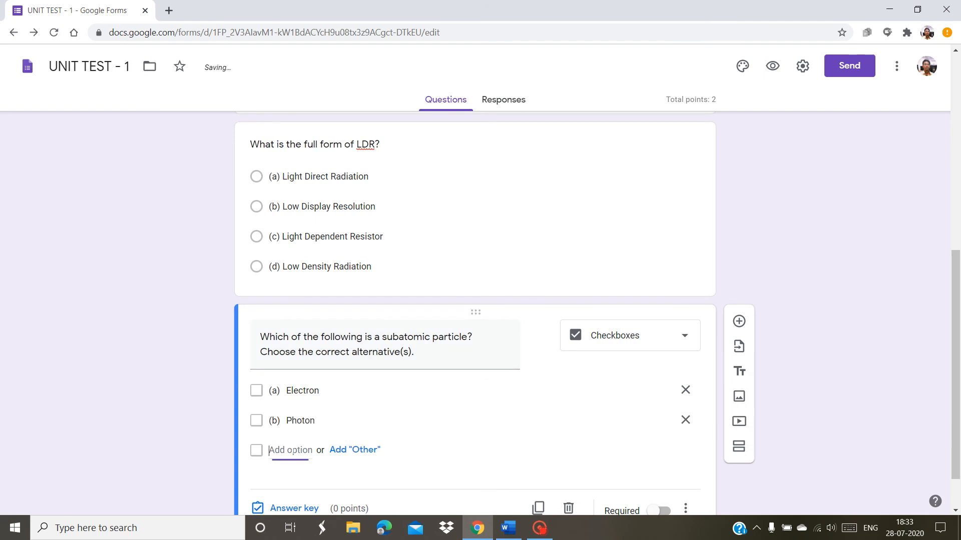
{"action": "key", "text": "alt+Tab"}
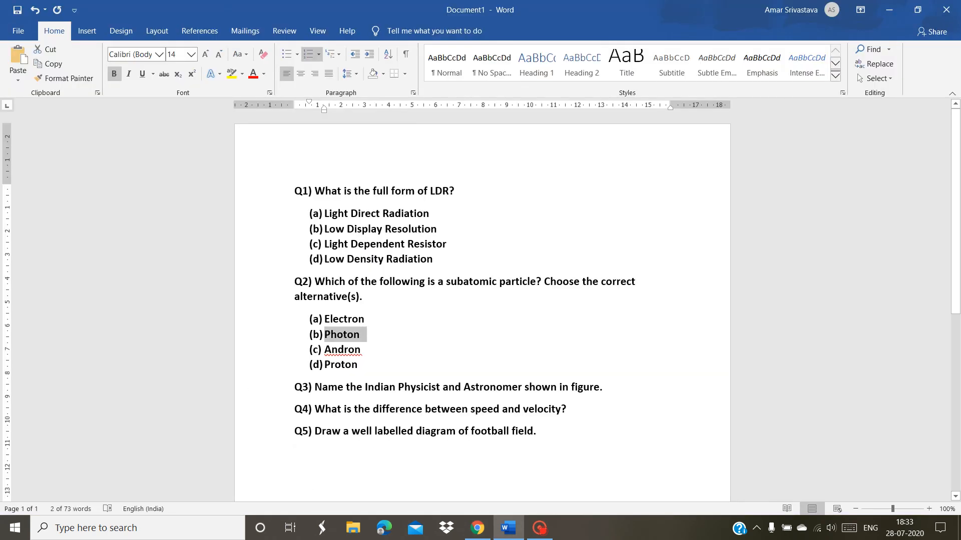
{"action": "left_click_drag", "start_coordinate": [325, 350], "coordinate": [361, 354]}
{"action": "key", "text": "ctrl+c"}
{"action": "key", "text": "alt+Tab"}
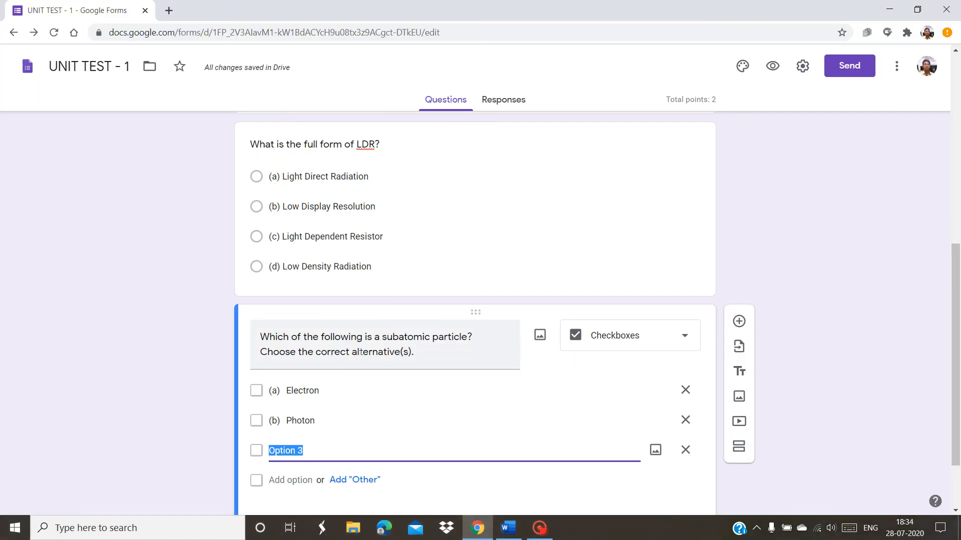
{"action": "key", "text": "ctrl+v"}
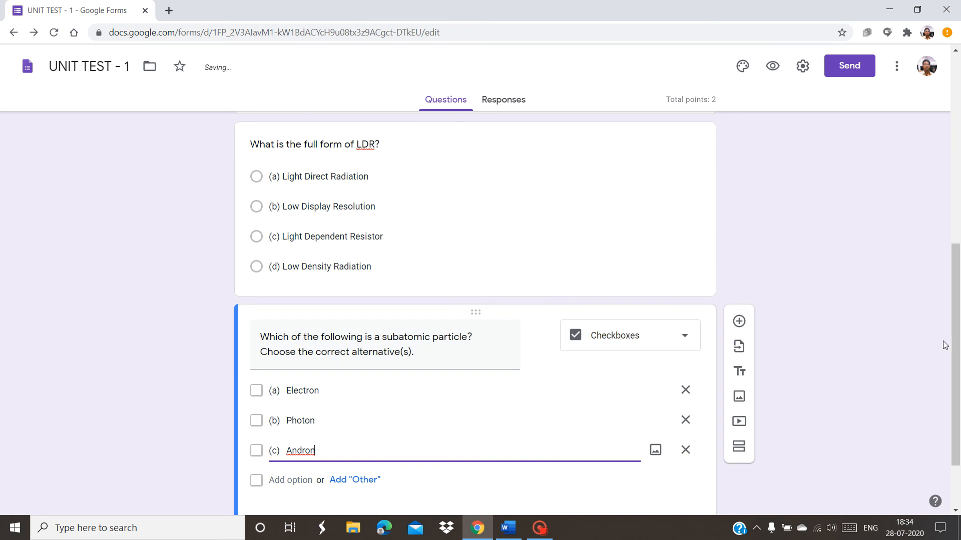
Add (d) Proton as the fourth option
{"action": "scroll", "coordinate": [434, 424], "scroll_direction": "down", "scroll_amount": 2}
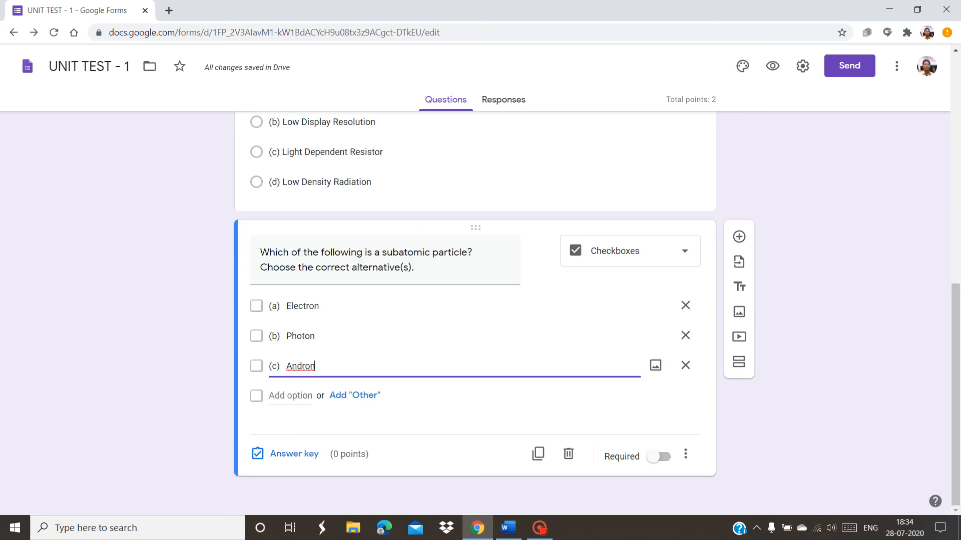
{"action": "left_click", "coordinate": [286, 395]}
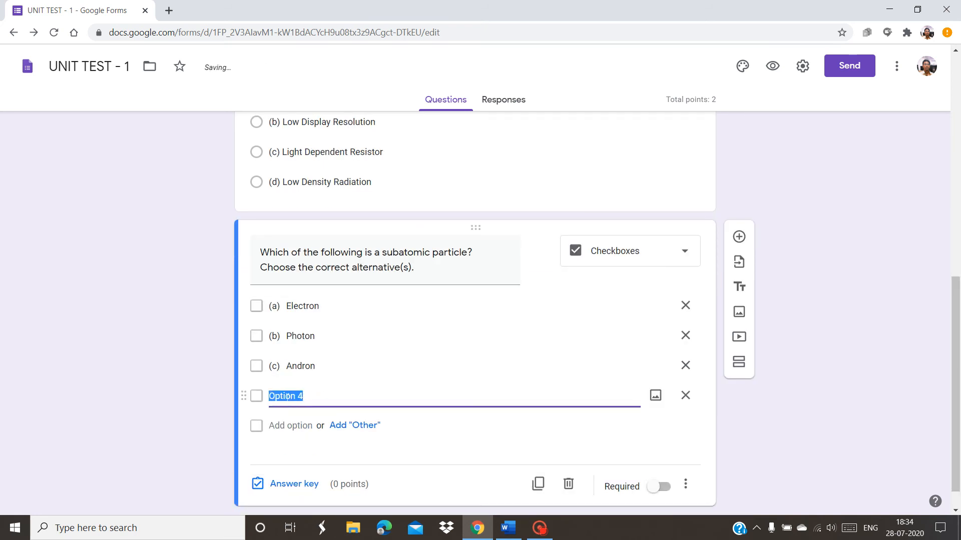
{"action": "key", "text": "alt+Tab"}
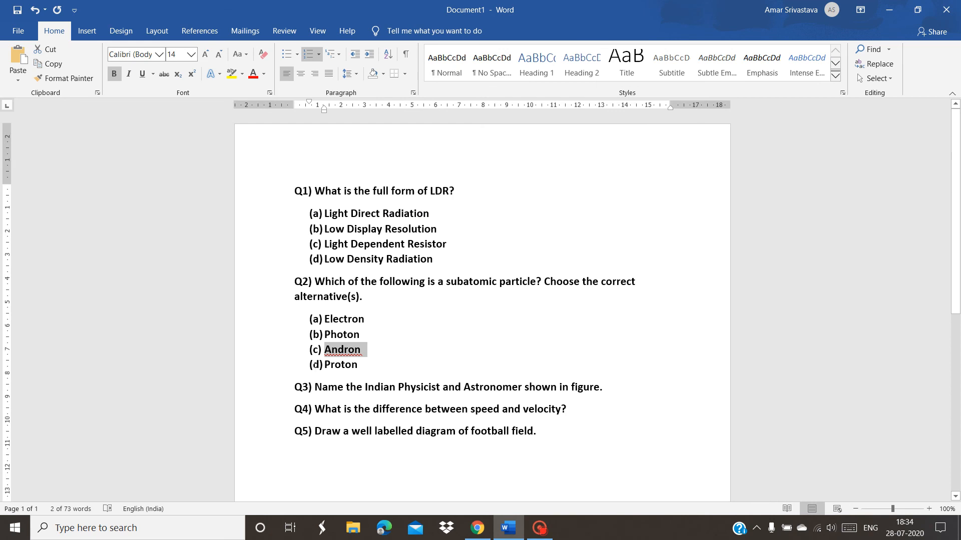
{"action": "left_click_drag", "start_coordinate": [325, 365], "coordinate": [359, 362]}
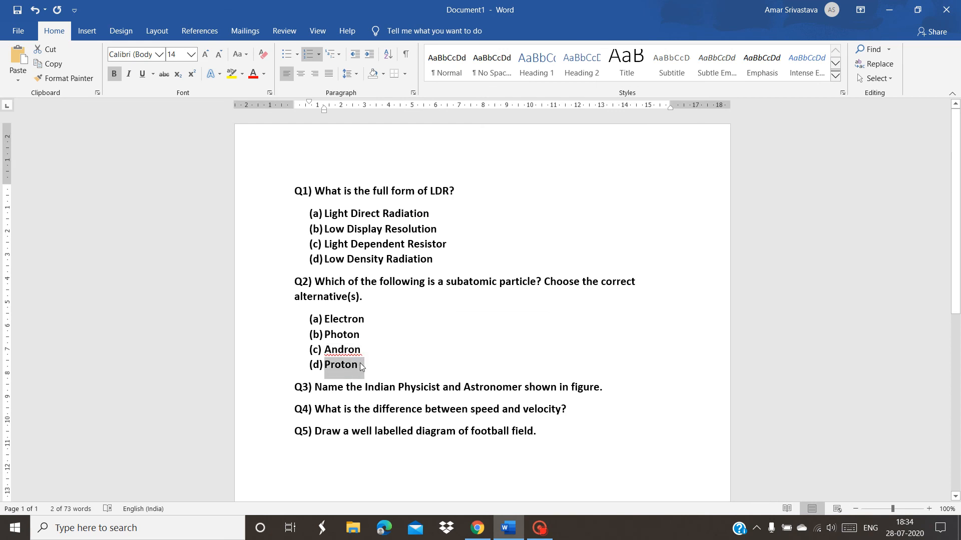
{"action": "key", "text": "alt+Tab"}
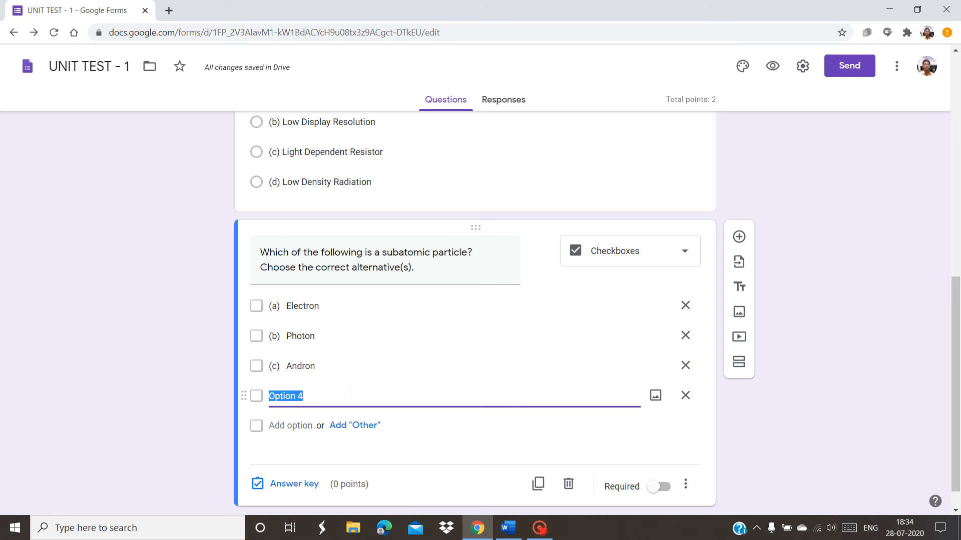
{"action": "key", "text": "ctrl+v"}
Set Electron, Photon and Proton as the correct answers, worth 3 points
{"action": "left_click", "coordinate": [288, 489]}
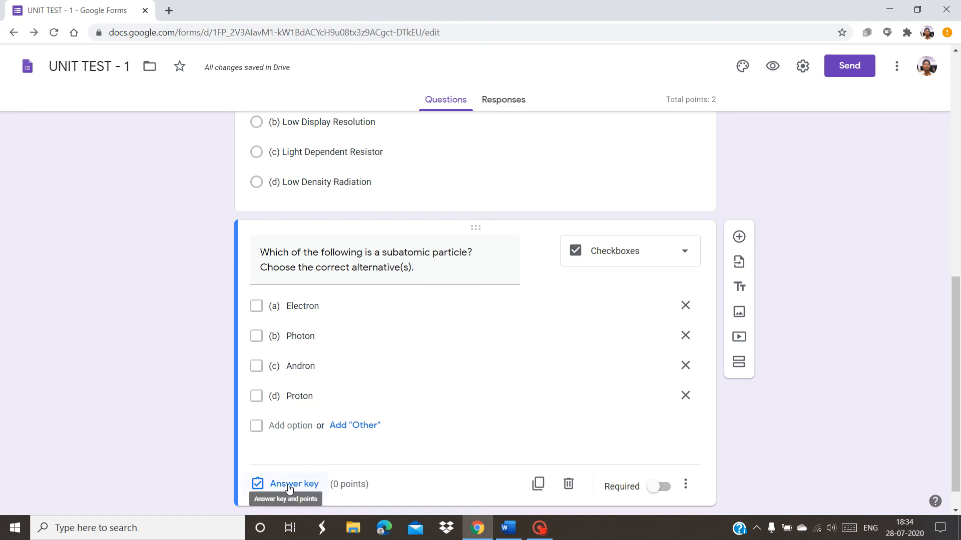
{"action": "left_click", "coordinate": [288, 484]}
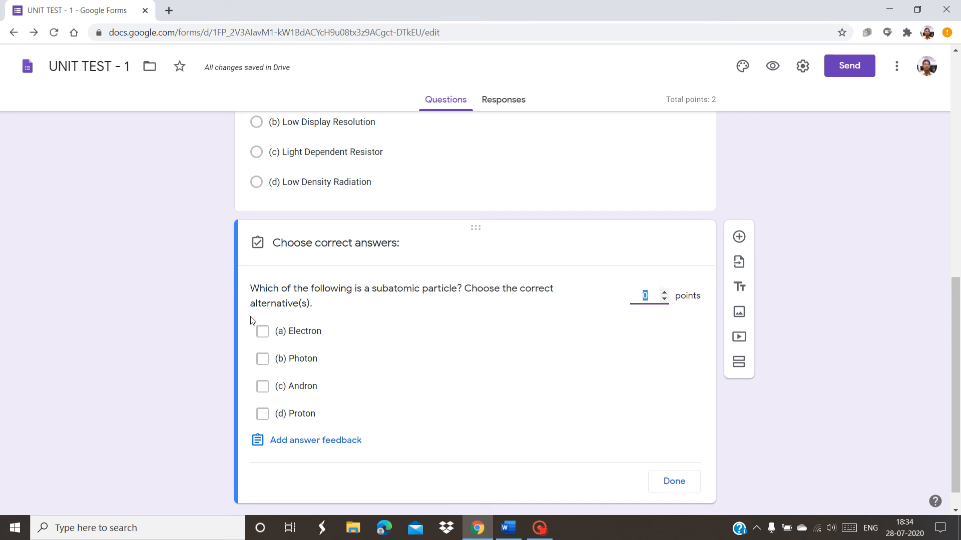
{"action": "left_click", "coordinate": [262, 332]}
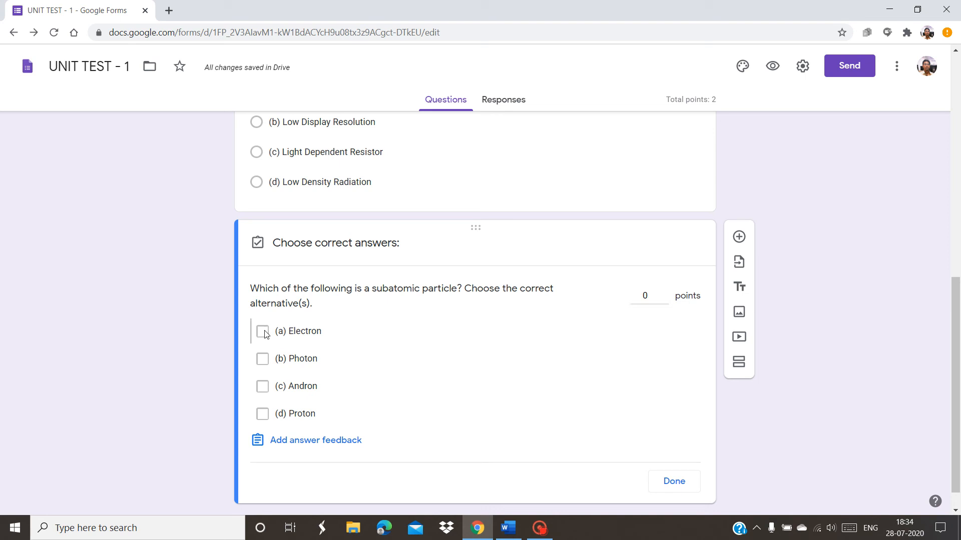
{"action": "left_click", "coordinate": [262, 361]}
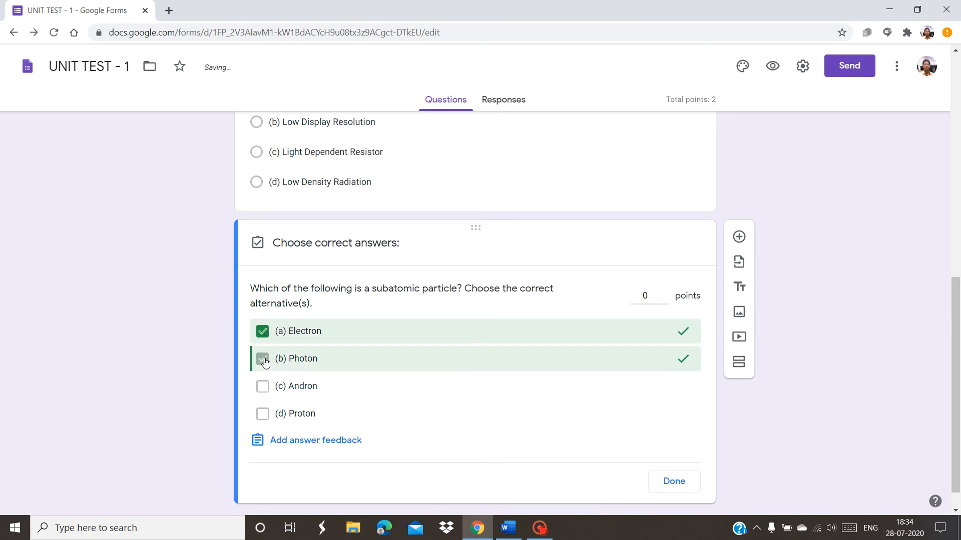
{"action": "left_click", "coordinate": [263, 414]}
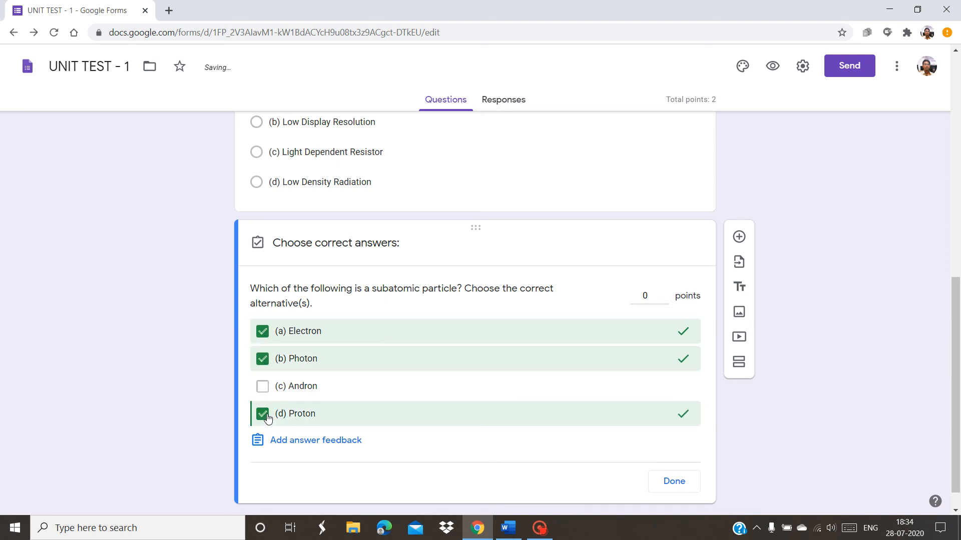
{"action": "left_click", "coordinate": [665, 294]}
{"action": "left_click", "coordinate": [665, 294]}
{"action": "left_click", "coordinate": [664, 293]}
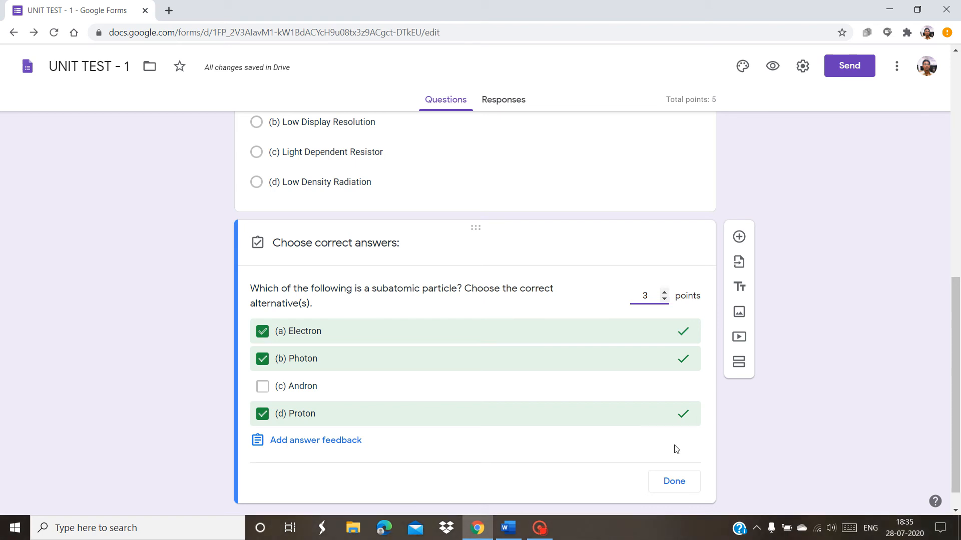
{"action": "left_click", "coordinate": [674, 482]}
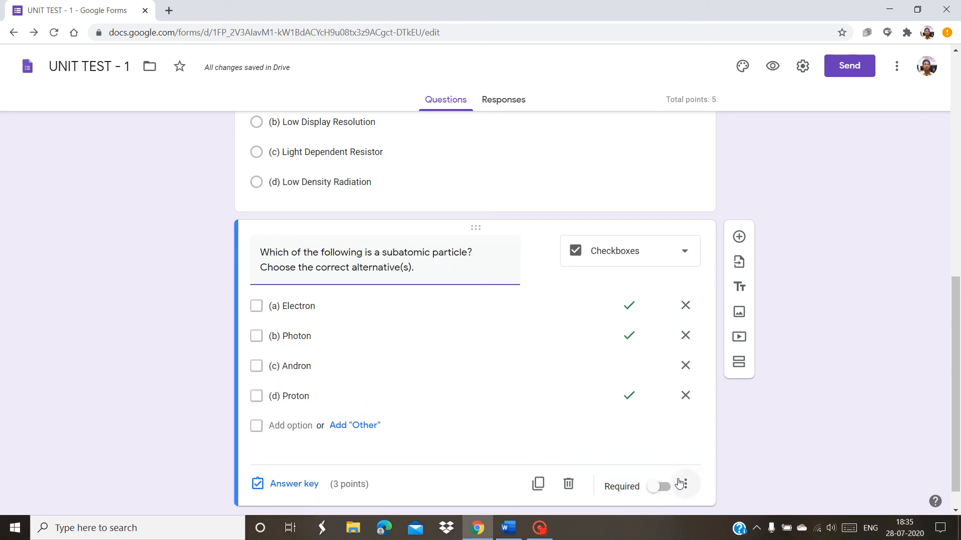
Add a new blank question below the subatomic particle question
{"action": "scroll", "coordinate": [959, 411], "scroll_direction": "up", "scroll_amount": 5}
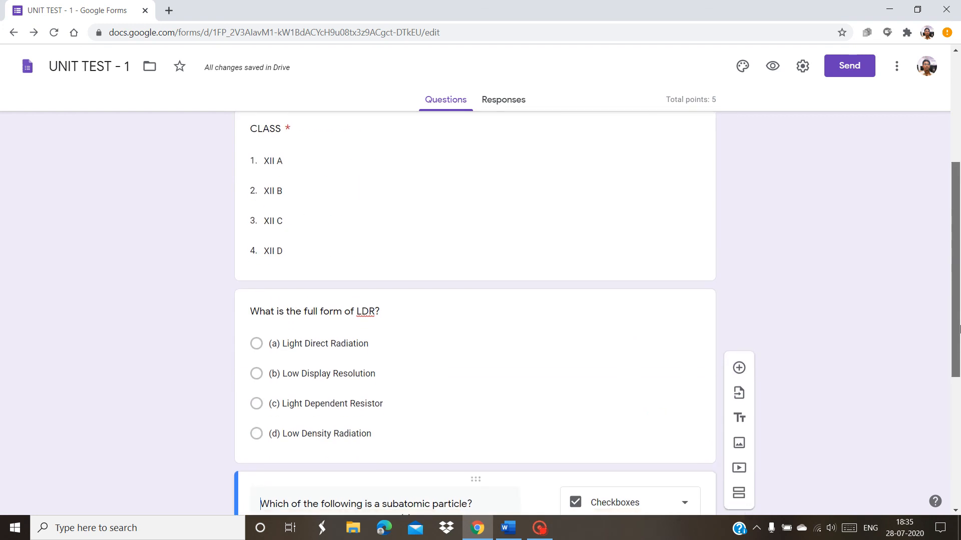
{"action": "scroll", "coordinate": [958, 425], "scroll_direction": "down", "scroll_amount": 6}
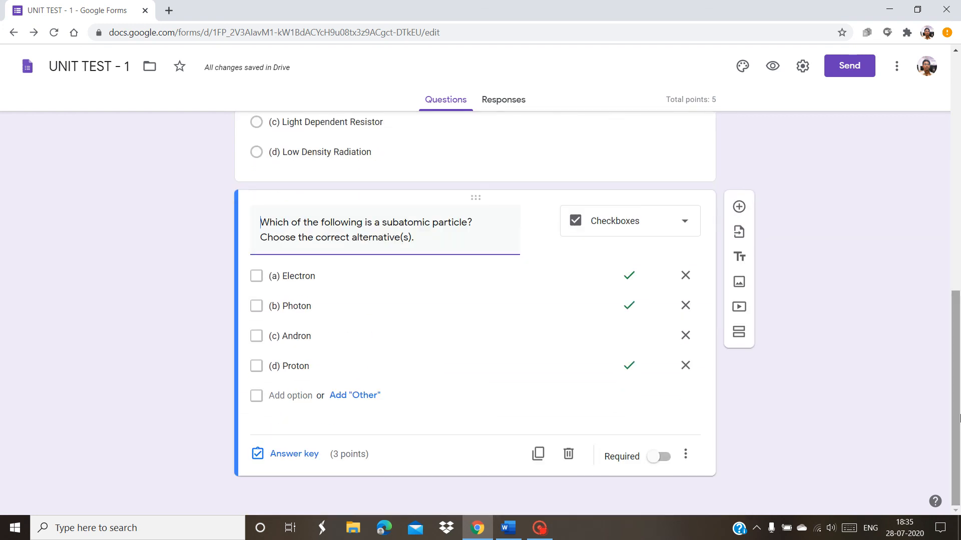
{"action": "left_click", "coordinate": [518, 532]}
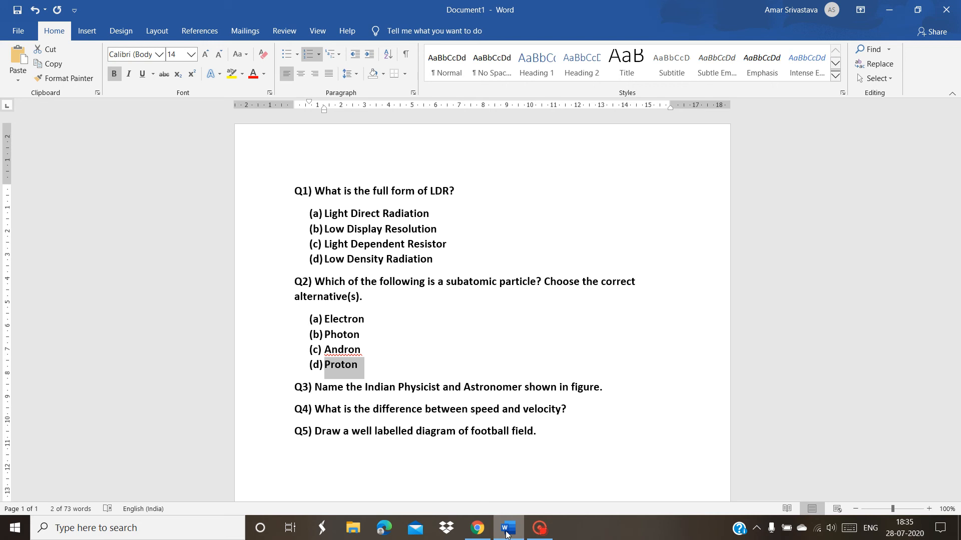
{"action": "left_click", "coordinate": [481, 534]}
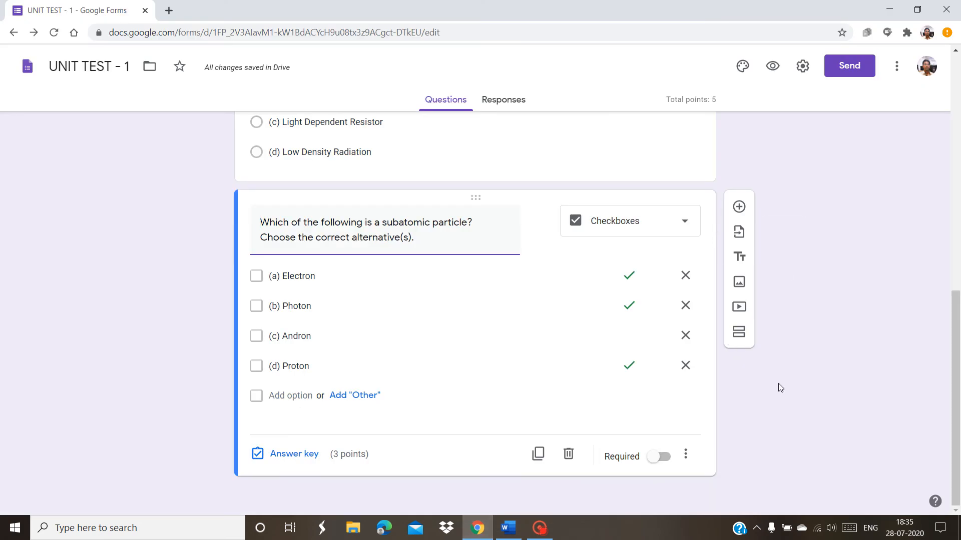
{"action": "left_click", "coordinate": [738, 207]}
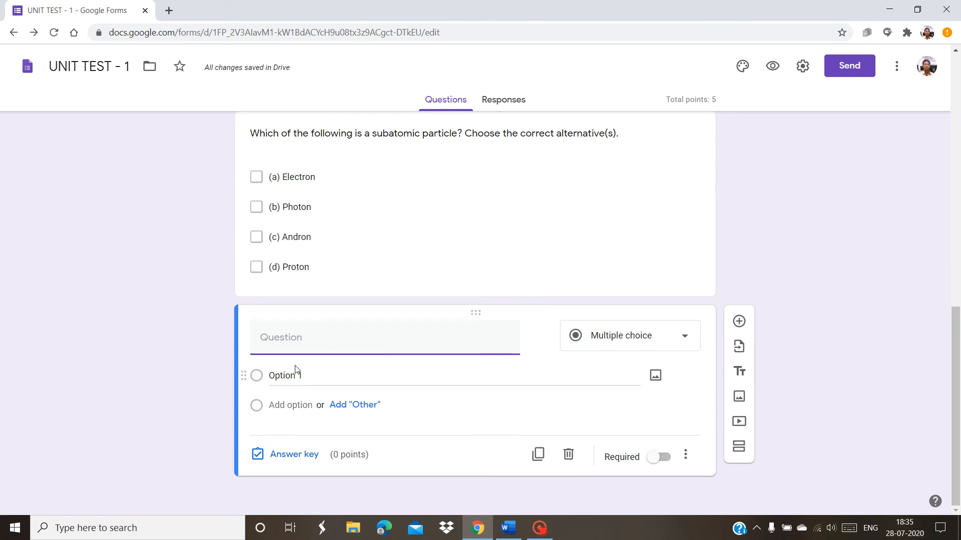
Fill it with Q3: 'Name the Indian Physicist and Astronomer shown in figure.'
{"action": "left_click", "coordinate": [507, 528]}
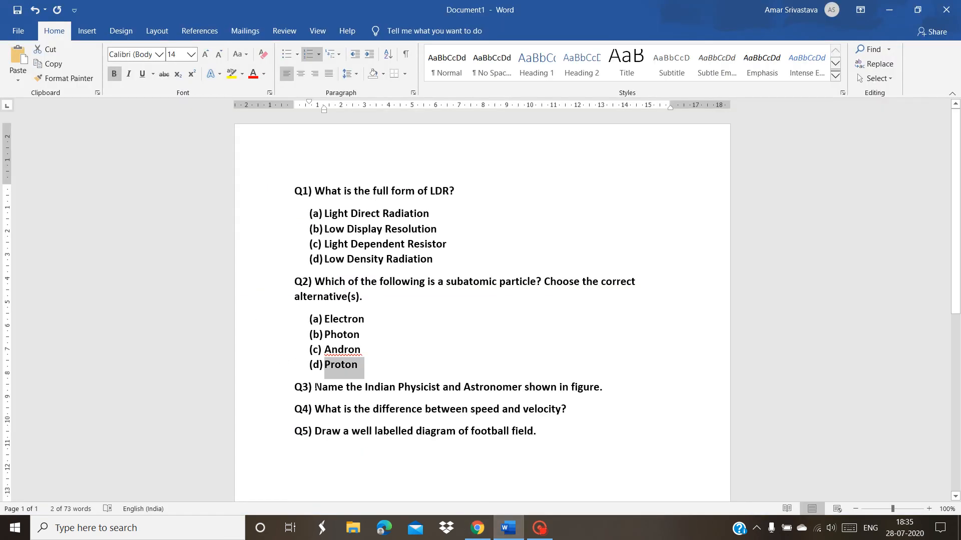
{"action": "left_click_drag", "start_coordinate": [315, 387], "coordinate": [600, 388]}
{"action": "key", "text": "ctrl+c"}
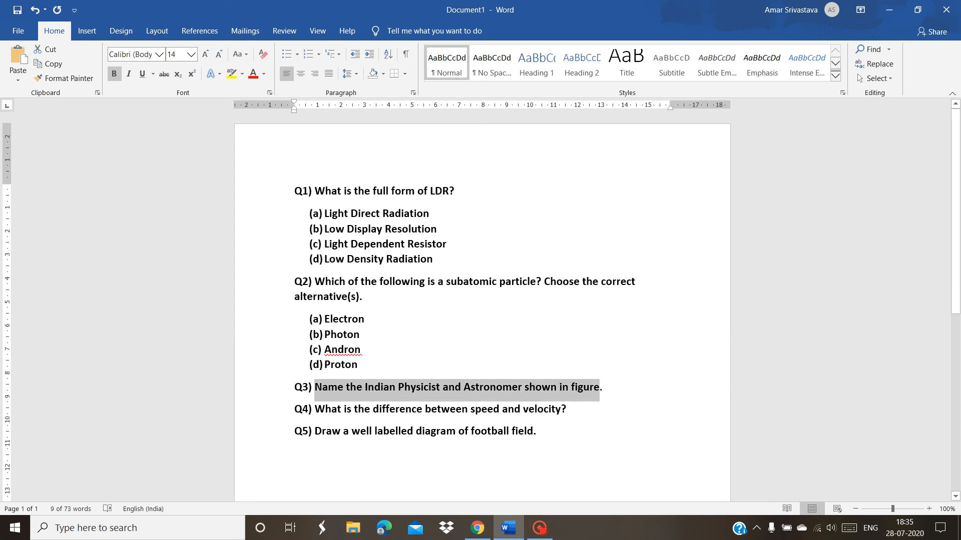
{"action": "key", "text": "alt+Tab"}
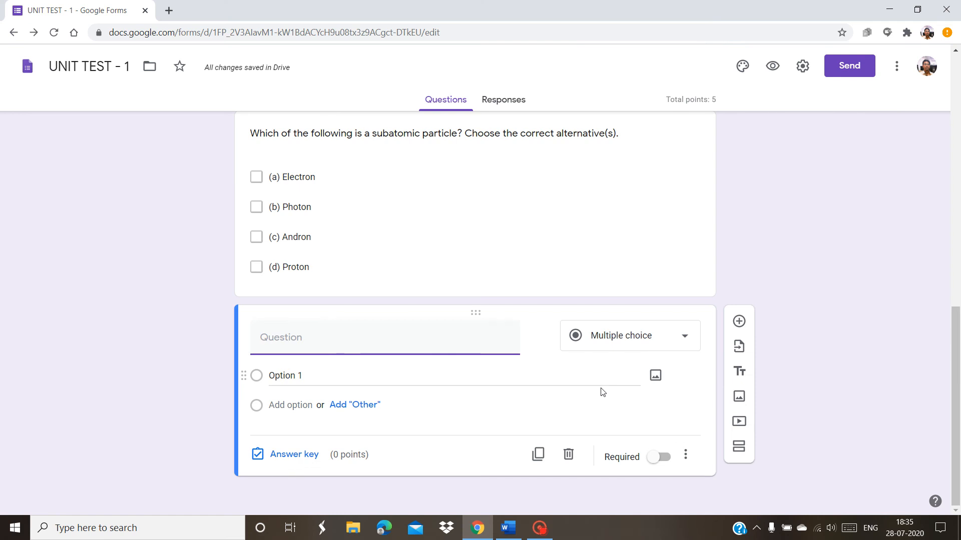
{"action": "key", "text": "ctrl+v"}
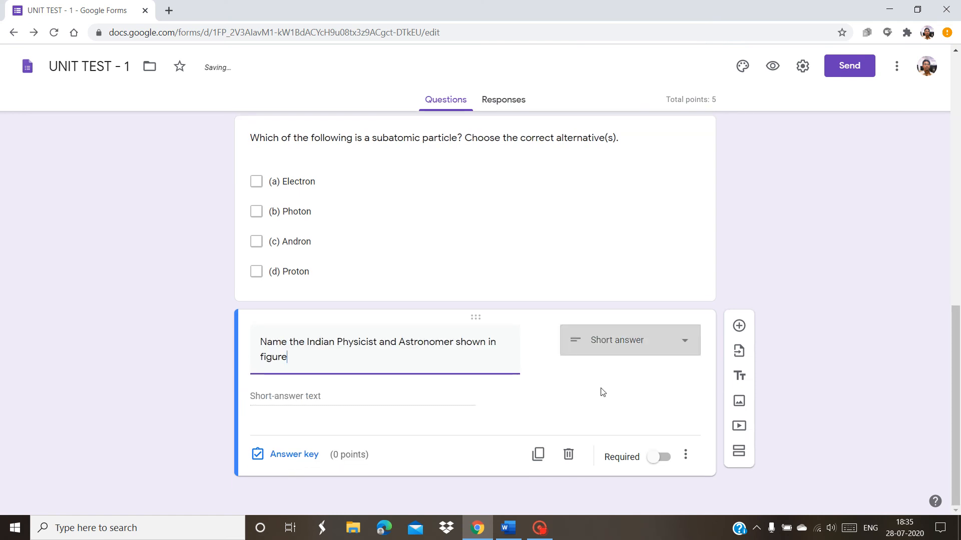
{"action": "type", "text": "."}
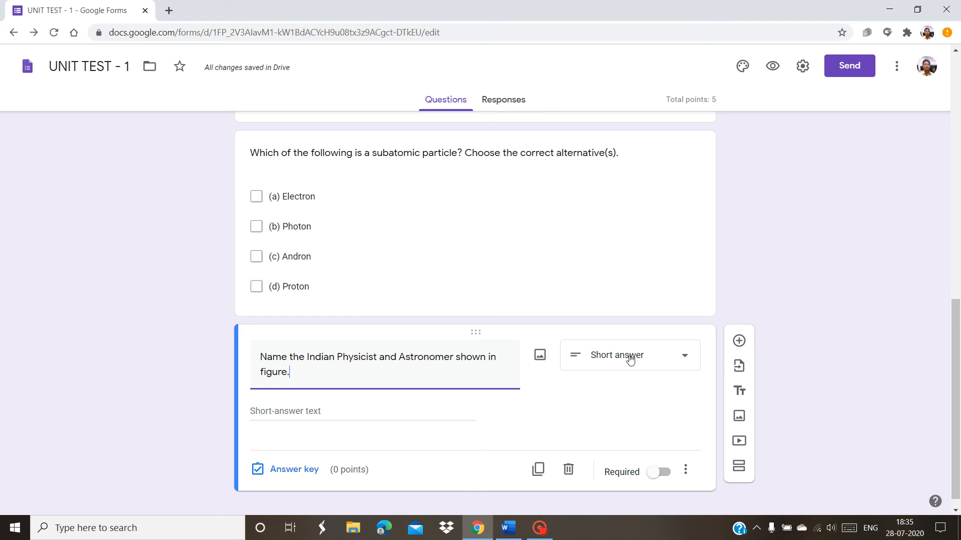
{"action": "scroll", "coordinate": [956, 396], "scroll_direction": "down", "scroll_amount": 1}
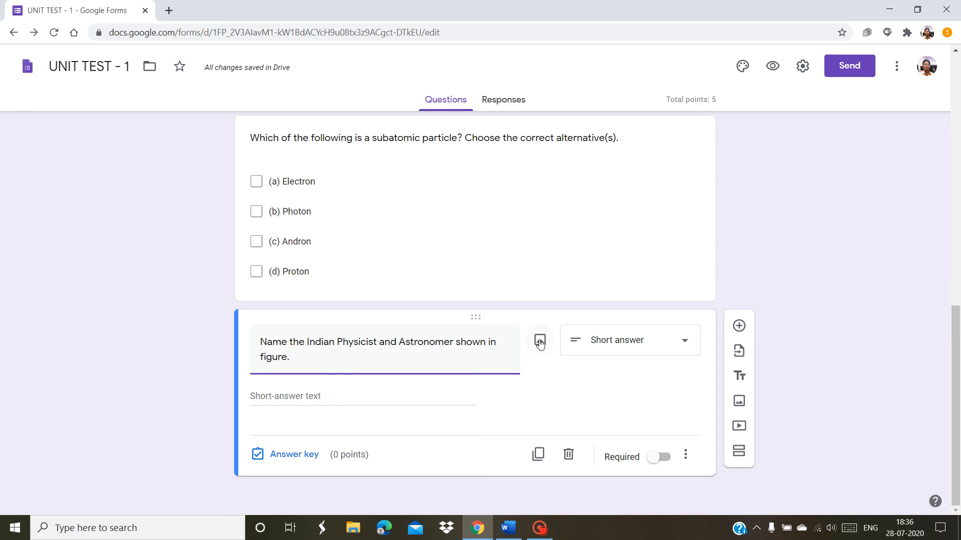
Upload the Sarabhai photo from the Pictures folder into the physicist question
{"action": "left_click", "coordinate": [539, 341]}
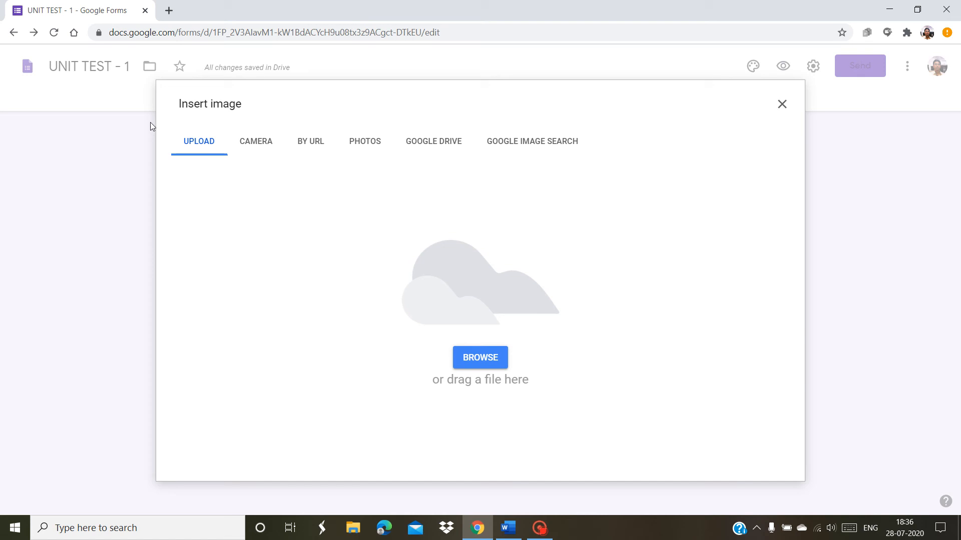
{"action": "left_click", "coordinate": [200, 146]}
{"action": "left_click", "coordinate": [475, 358]}
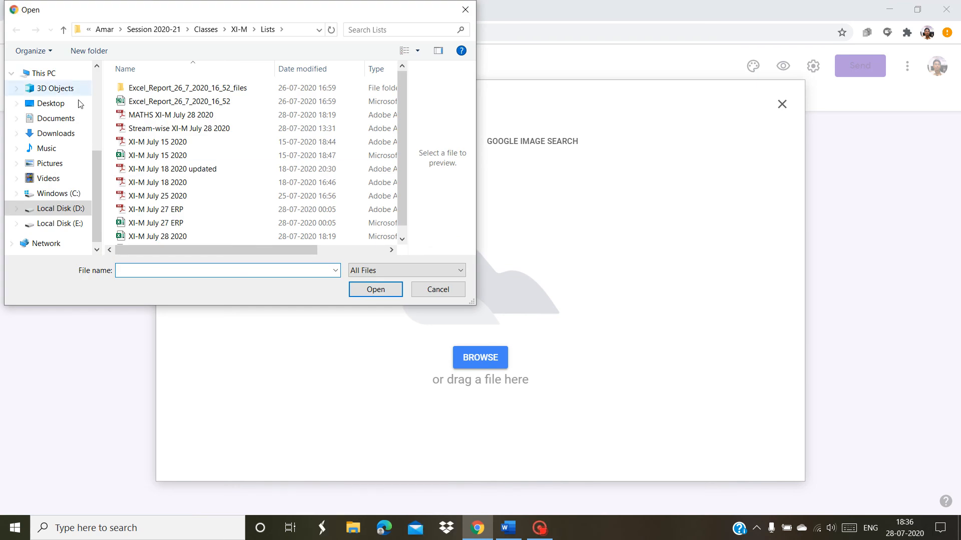
{"action": "left_click", "coordinate": [95, 124]}
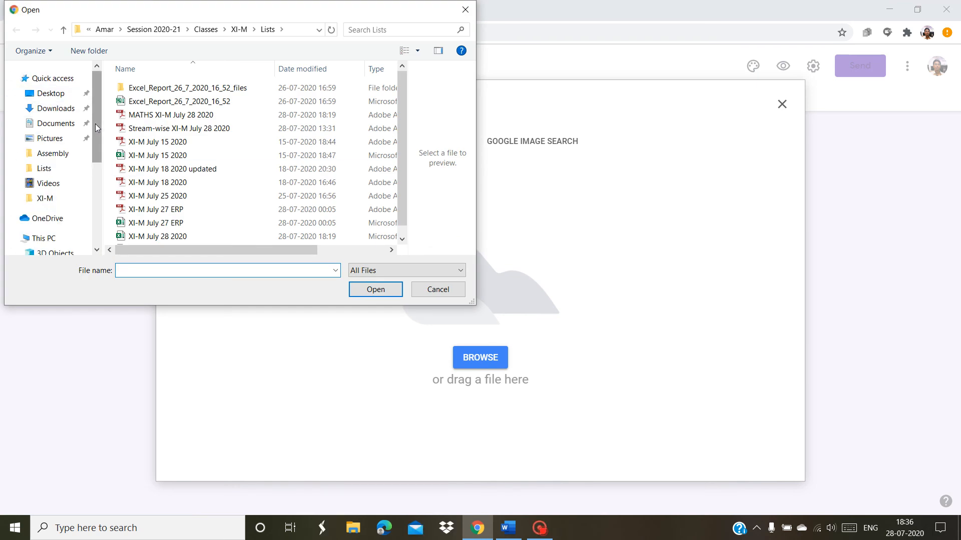
{"action": "left_click", "coordinate": [70, 140]}
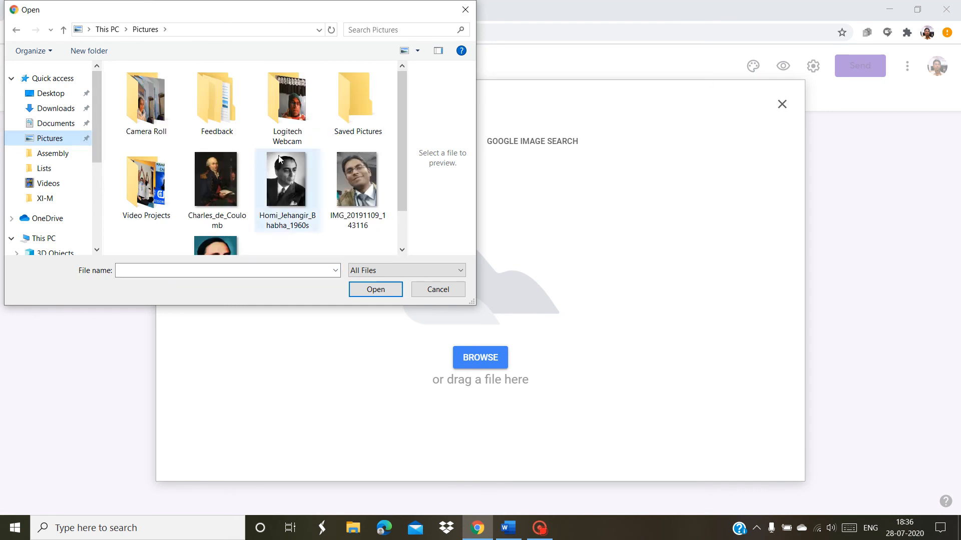
{"action": "left_click_drag", "start_coordinate": [405, 152], "coordinate": [397, 192]}
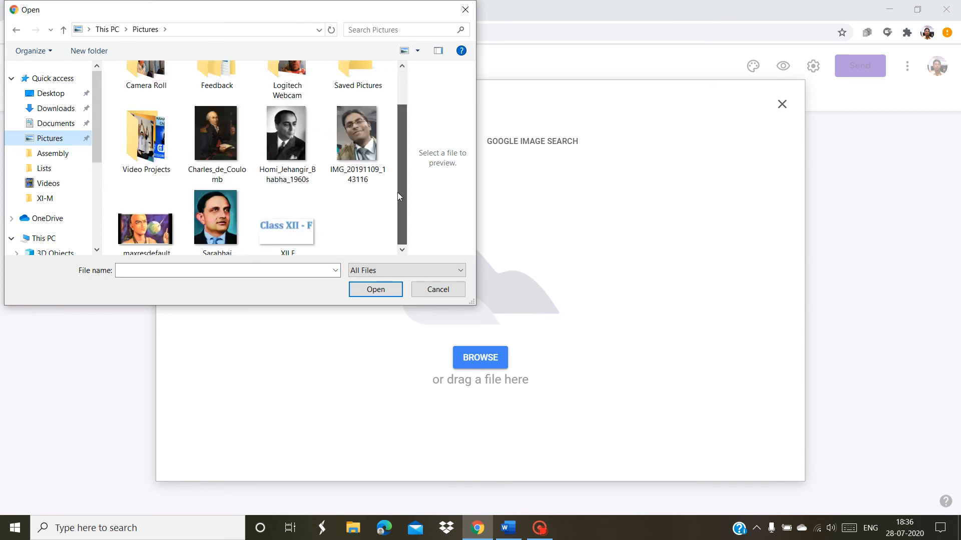
{"action": "double_click", "coordinate": [220, 223]}
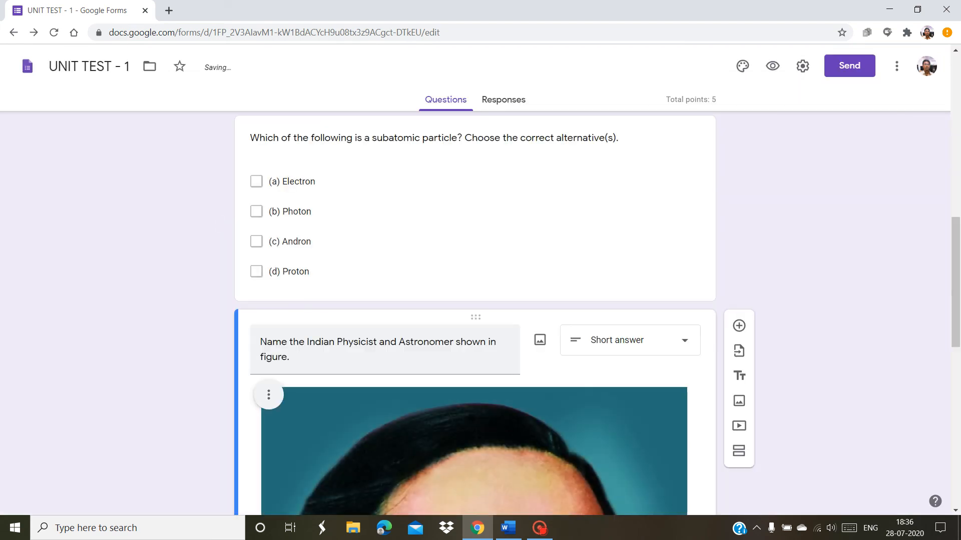
Add Vikram Sarabhai, Sarabhai and Vikram as accepted answers in the answer key
{"action": "left_click_drag", "start_coordinate": [960, 322], "coordinate": [959, 475]}
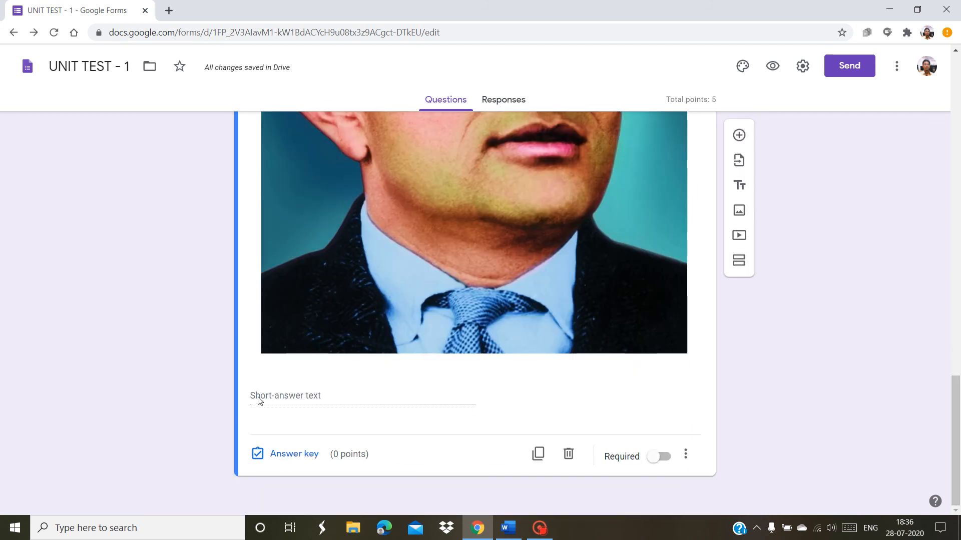
{"action": "left_click", "coordinate": [283, 458]}
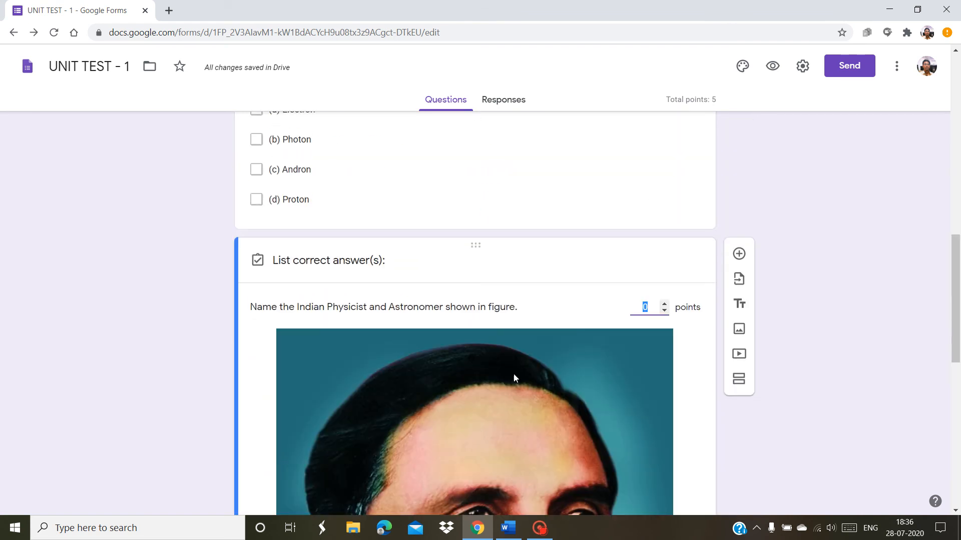
{"action": "left_click_drag", "start_coordinate": [956, 298], "coordinate": [959, 434]}
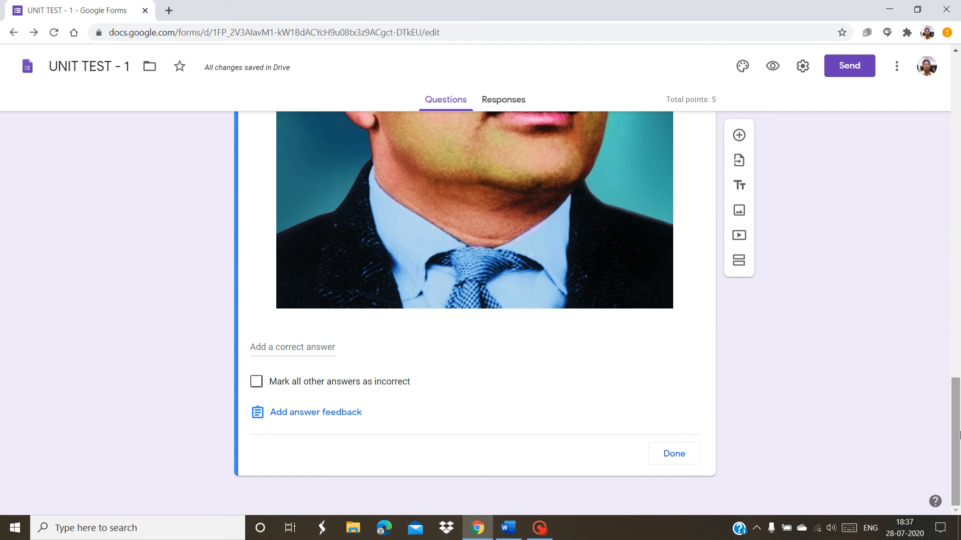
{"action": "left_click", "coordinate": [290, 349]}
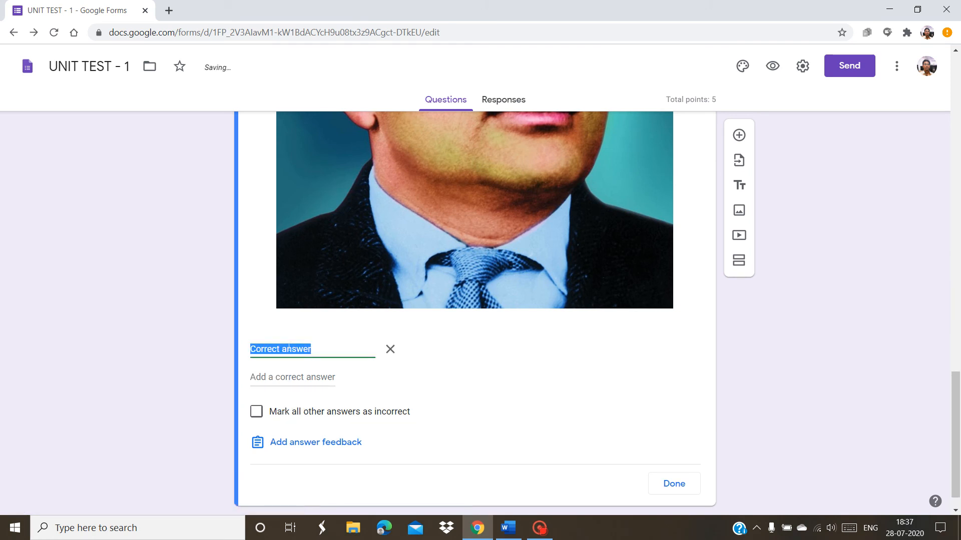
{"action": "type", "text": "Vik"}
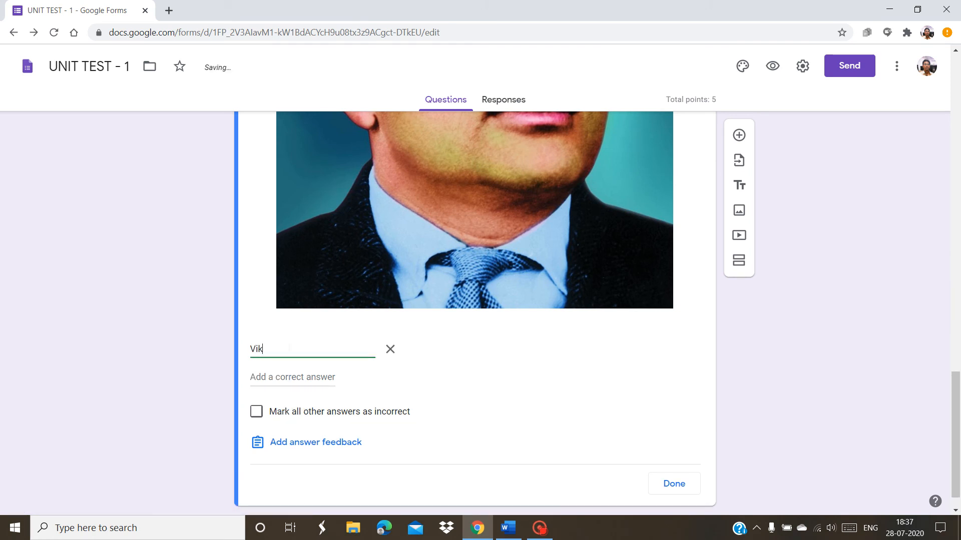
{"action": "type", "text": "ram Sarabhai"}
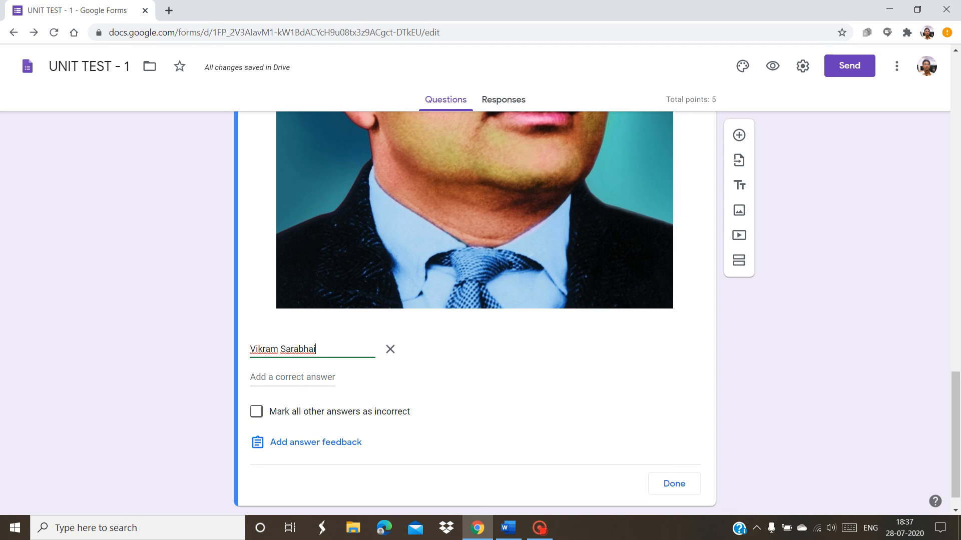
{"action": "left_click", "coordinate": [280, 377]}
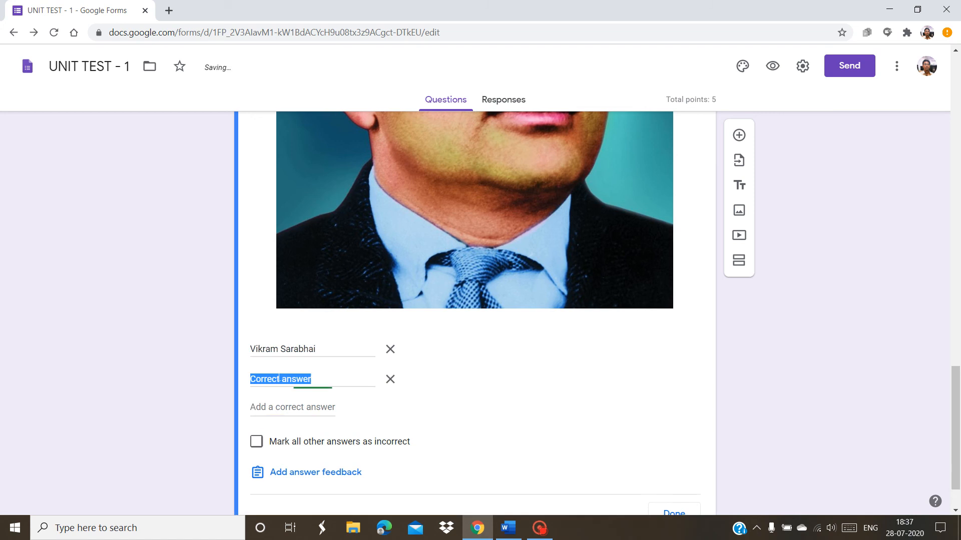
{"action": "type", "text": "S"}
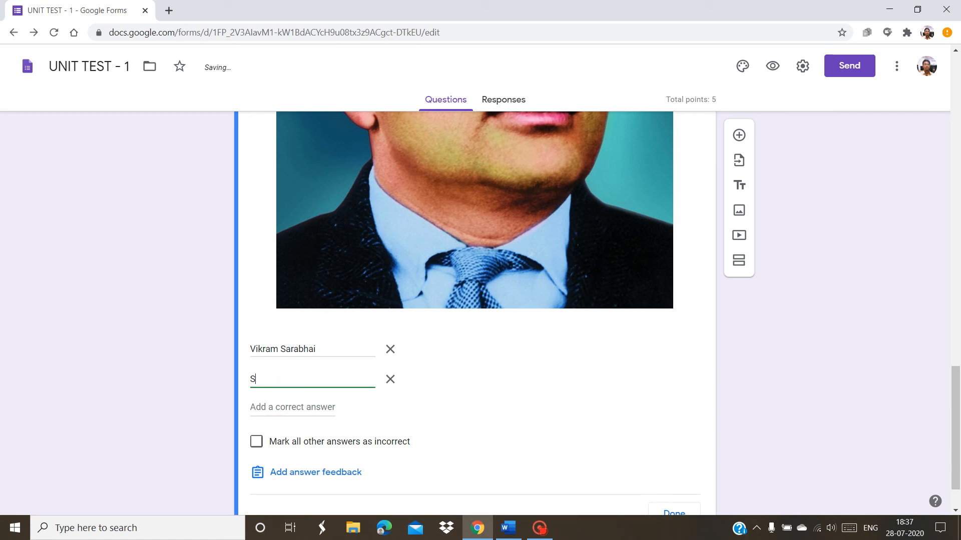
{"action": "type", "text": "arabhai"}
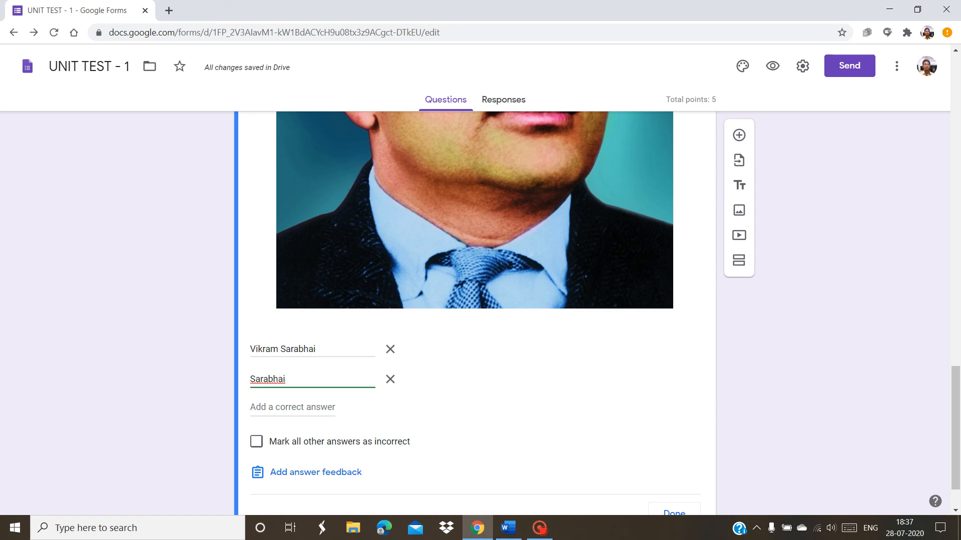
{"action": "left_click", "coordinate": [280, 407]}
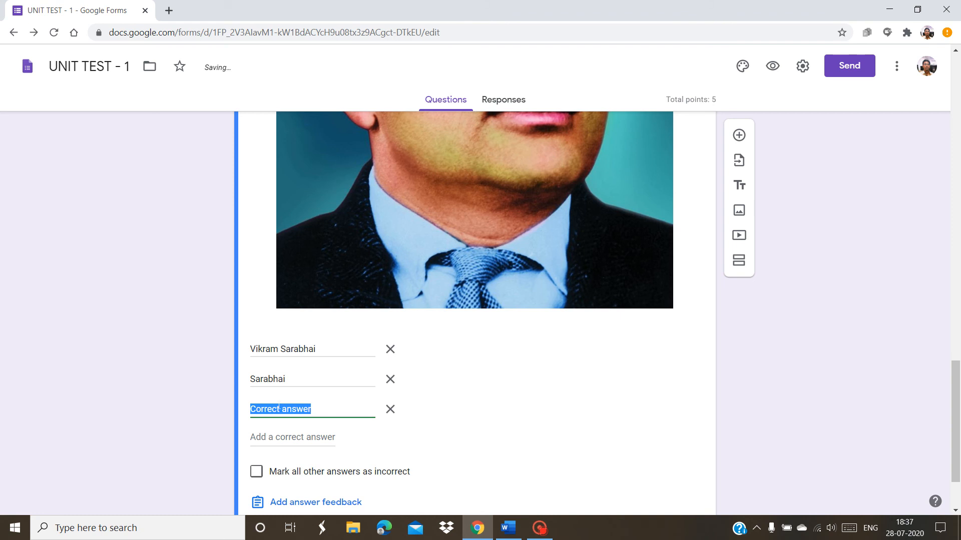
{"action": "type", "text": "Vik"}
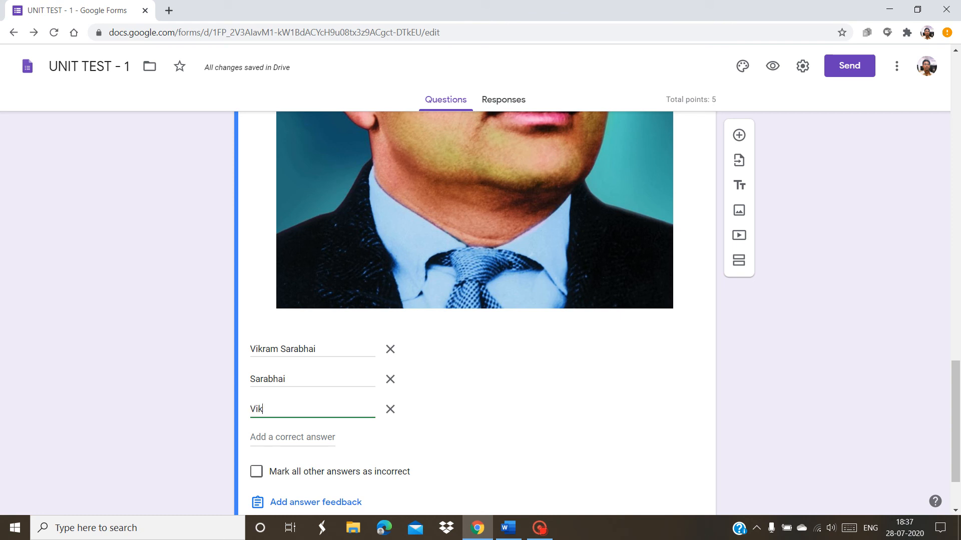
{"action": "type", "text": "ram"}
Mark all other answers incorrect, set 2 points, and add a new question
{"action": "left_click", "coordinate": [255, 479]}
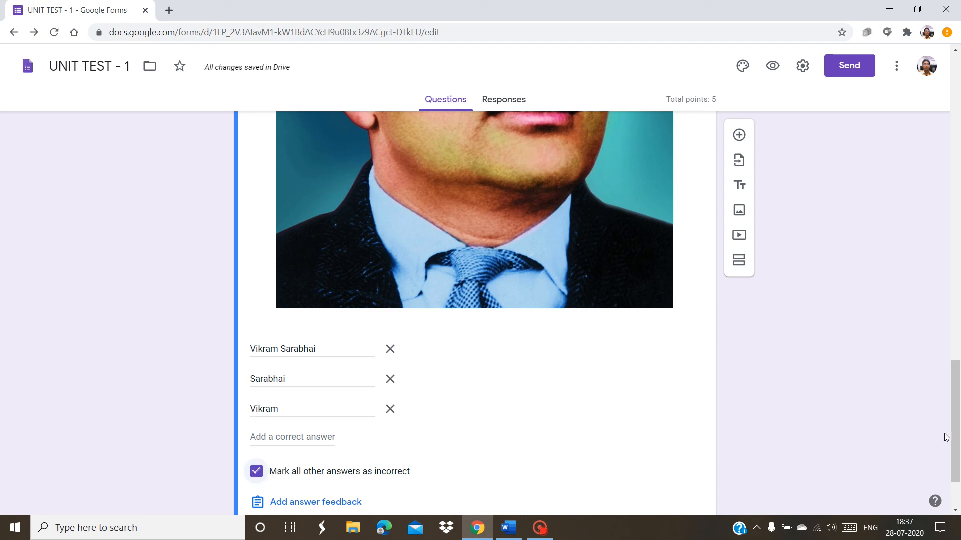
{"action": "left_click_drag", "start_coordinate": [958, 431], "coordinate": [957, 307]}
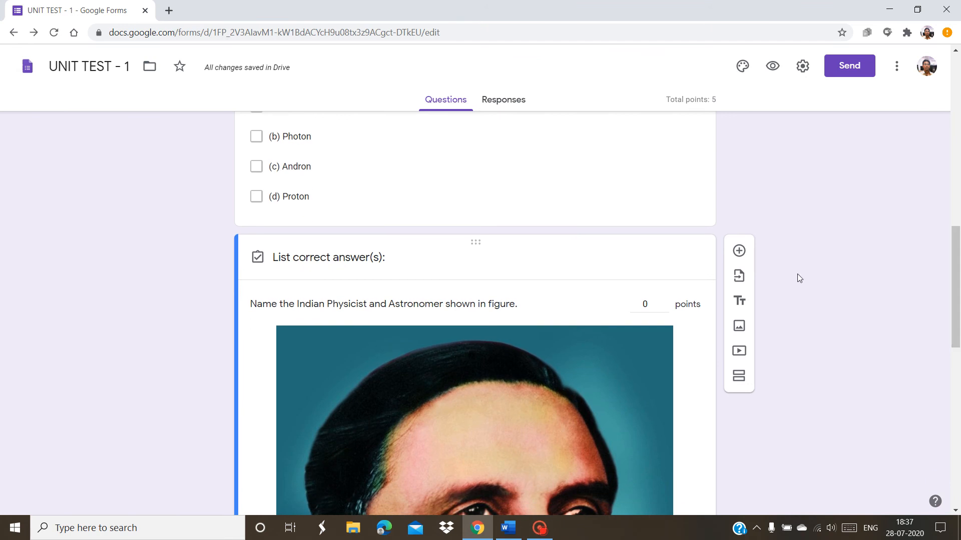
{"action": "left_click", "coordinate": [664, 300]}
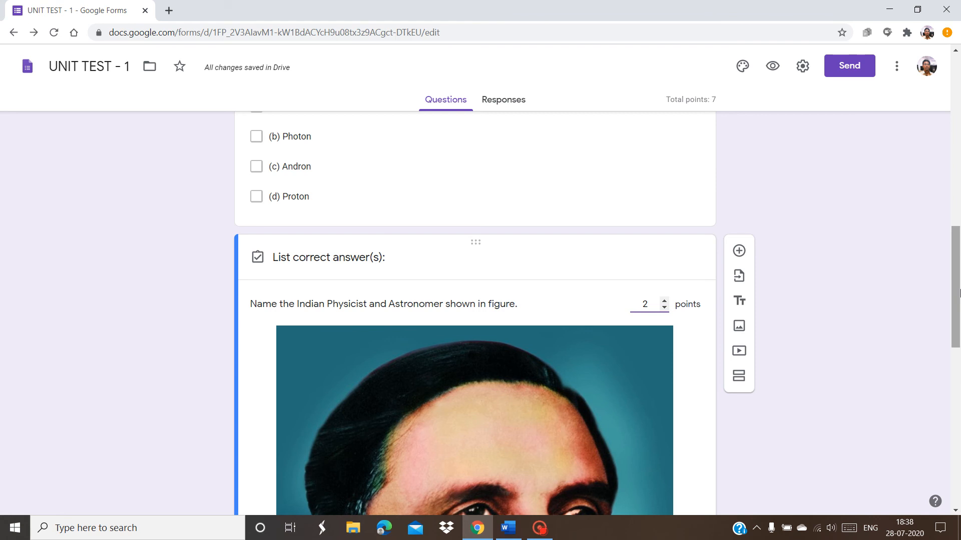
{"action": "left_click_drag", "start_coordinate": [959, 293], "coordinate": [958, 381]}
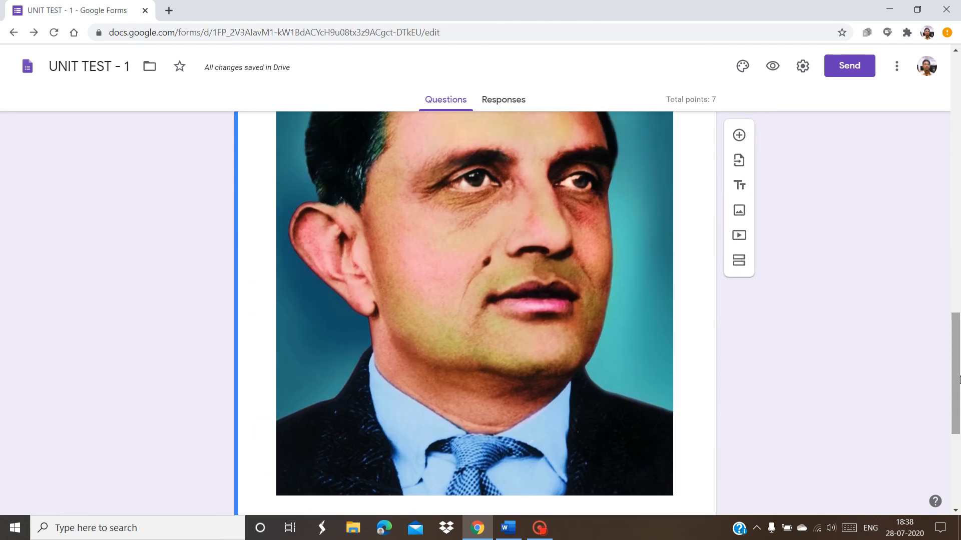
{"action": "left_click", "coordinate": [738, 135]}
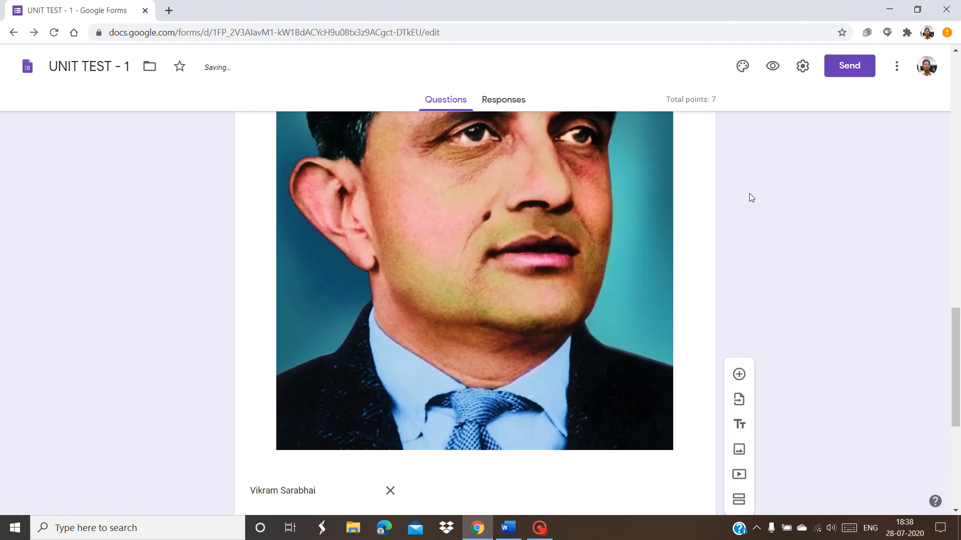
Paste Q4 'What is the difference between speed and velocity?' from Word into the question
{"action": "left_click_drag", "start_coordinate": [958, 372], "coordinate": [958, 448]}
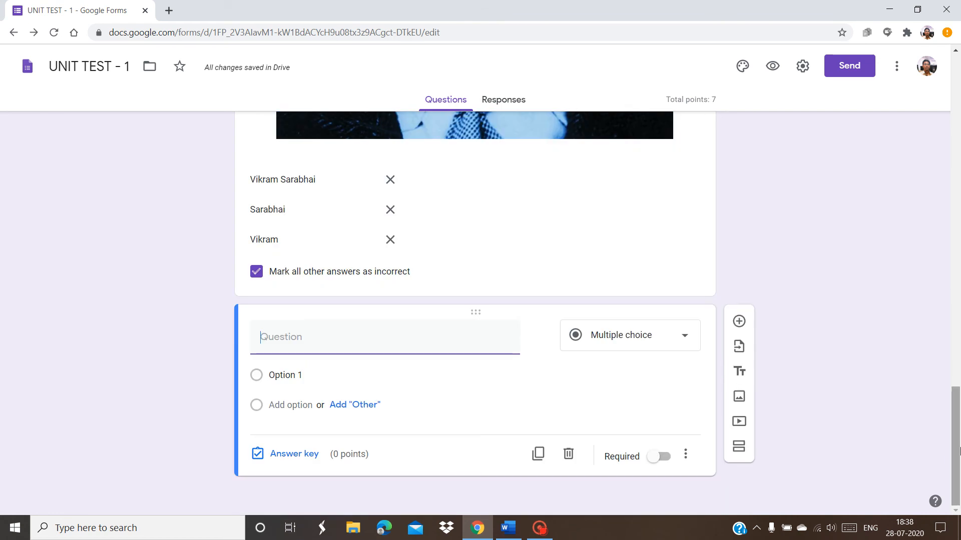
{"action": "left_click", "coordinate": [508, 529]}
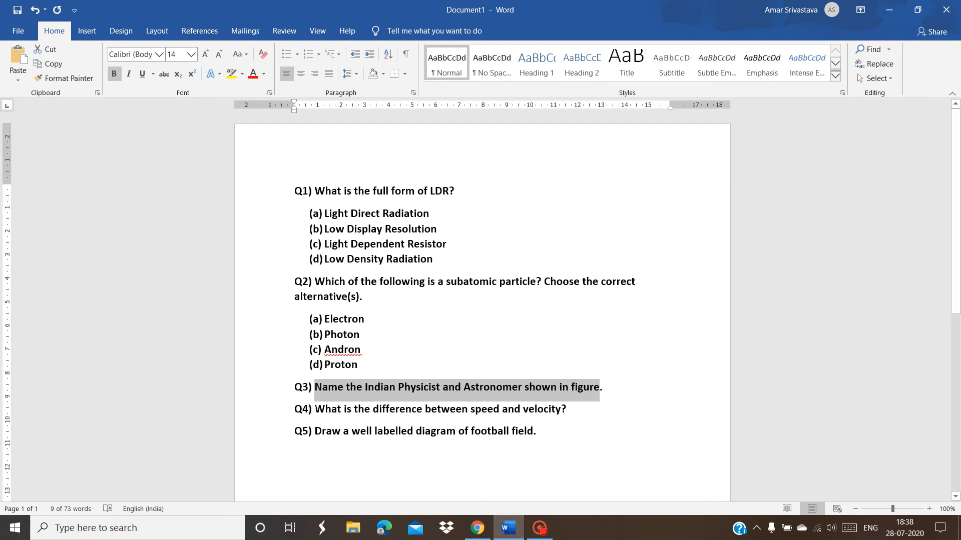
{"action": "left_click_drag", "start_coordinate": [315, 410], "coordinate": [573, 410]}
{"action": "key", "text": "ctrl+c"}
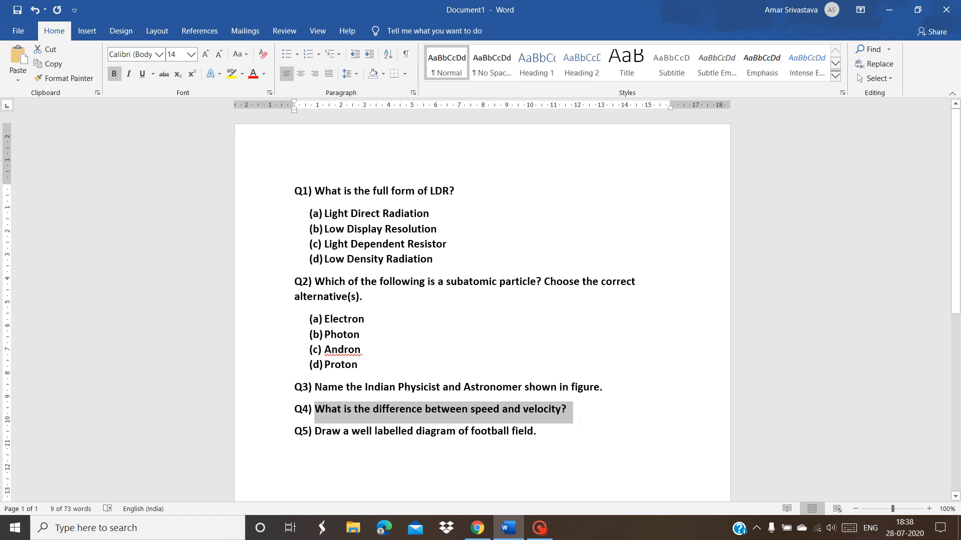
{"action": "key", "text": "alt+Tab"}
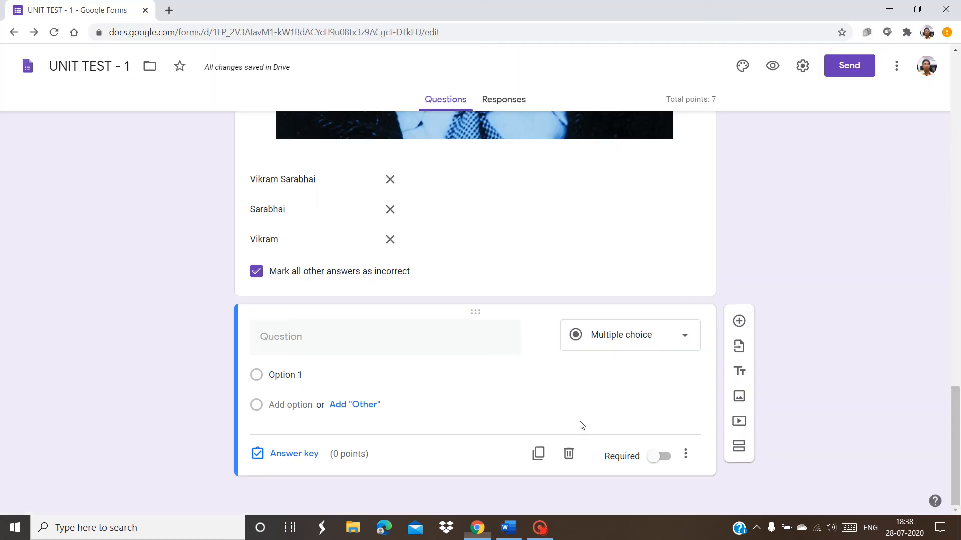
{"action": "key", "text": "ctrl+v"}
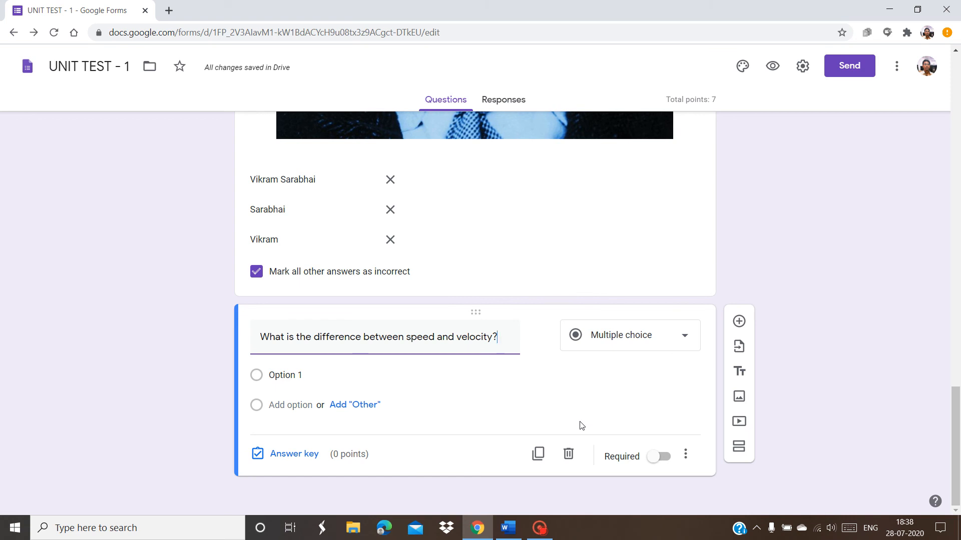
Convert the speed-and-velocity question to a Paragraph question and open its answer key
{"action": "left_click", "coordinate": [681, 341]}
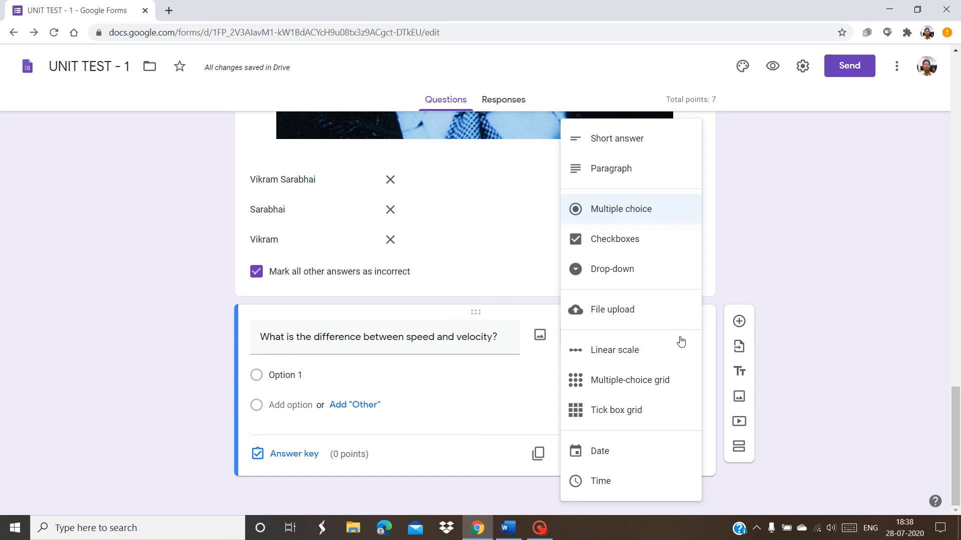
{"action": "left_click", "coordinate": [612, 169]}
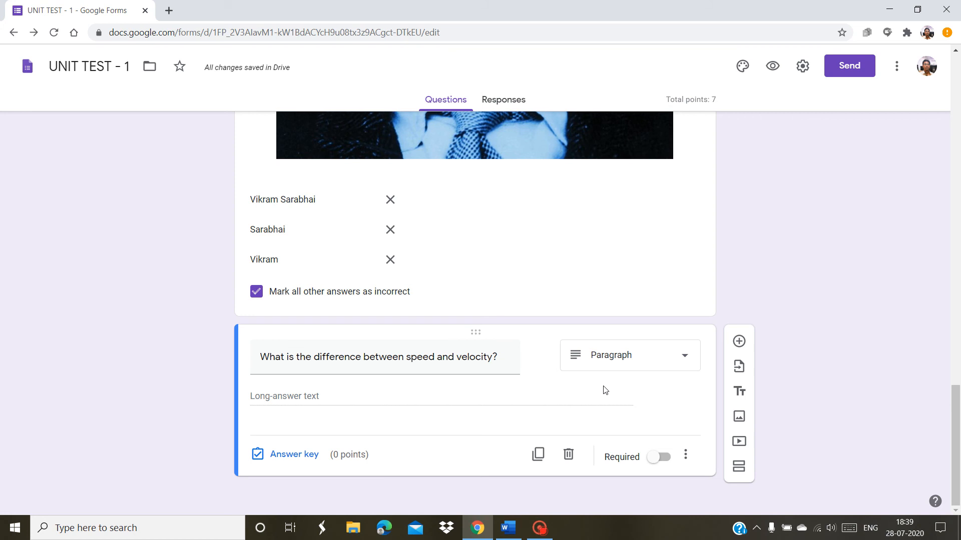
{"action": "left_click", "coordinate": [277, 458]}
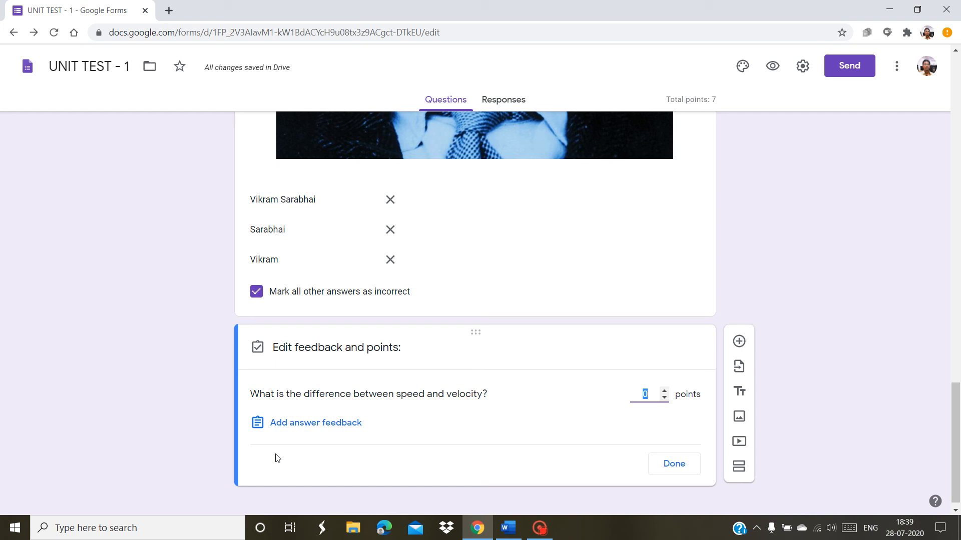
Cancel the answer feedback and close the answer key, leaving the paragraph question at 0 points
{"action": "left_click", "coordinate": [291, 425]}
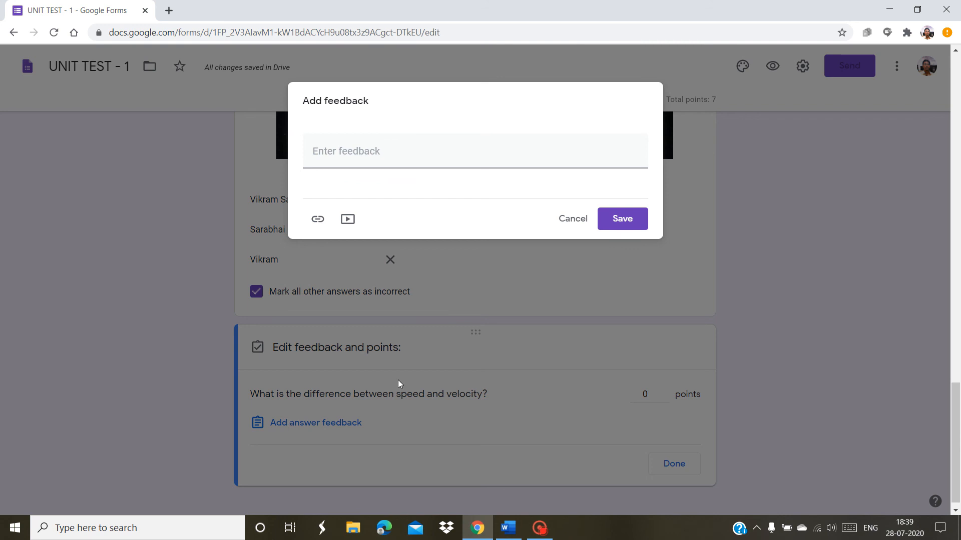
{"action": "left_click", "coordinate": [567, 219]}
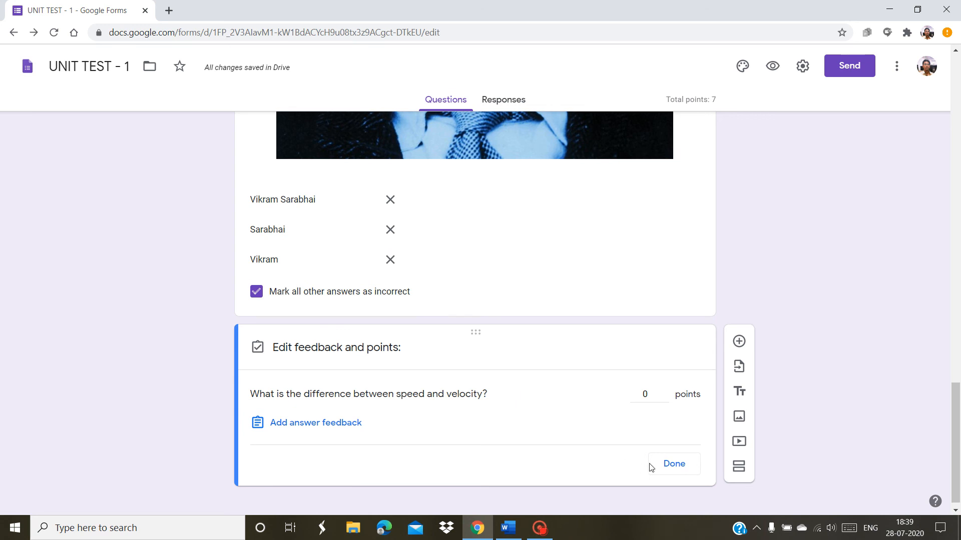
{"action": "left_click", "coordinate": [670, 466]}
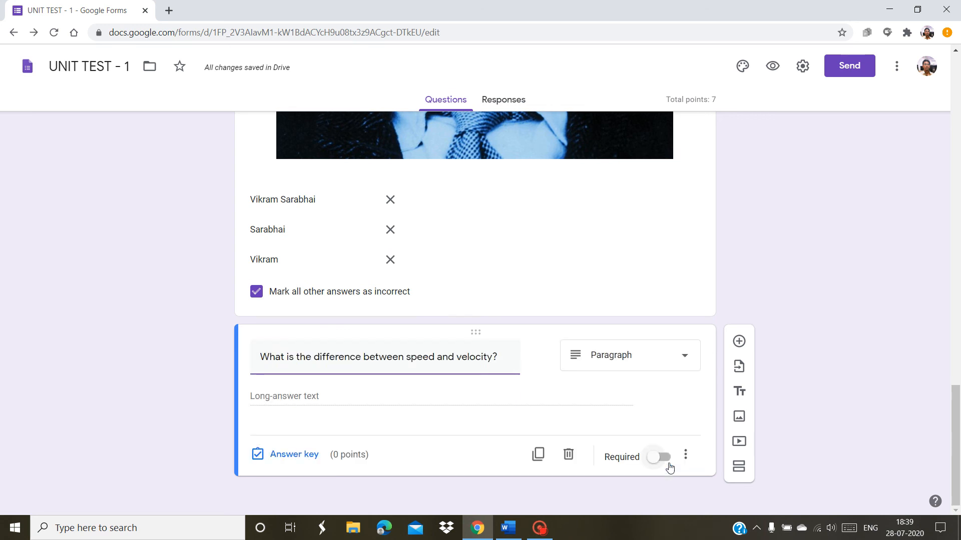
Switch the speed-and-velocity question to Short answer worth 2 points
{"action": "left_click", "coordinate": [579, 360]}
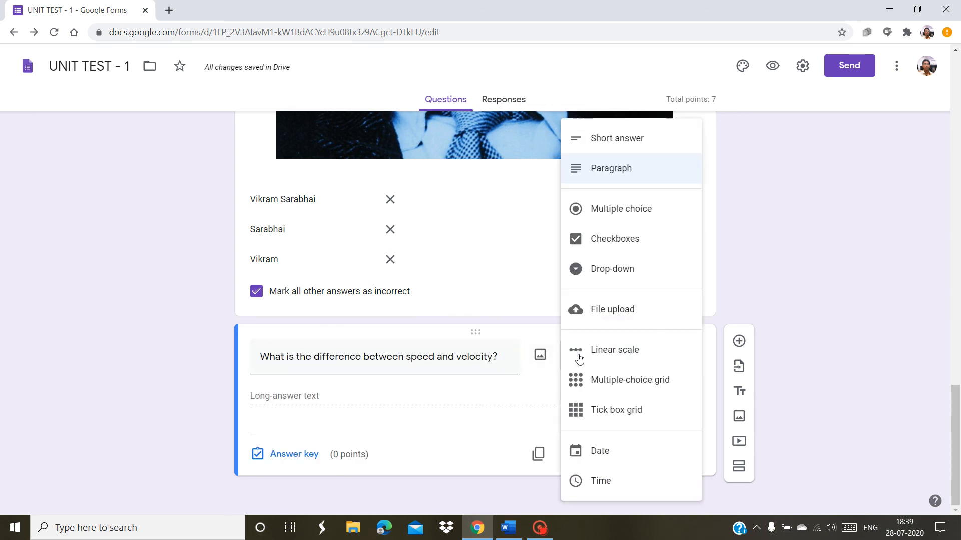
{"action": "left_click", "coordinate": [607, 142]}
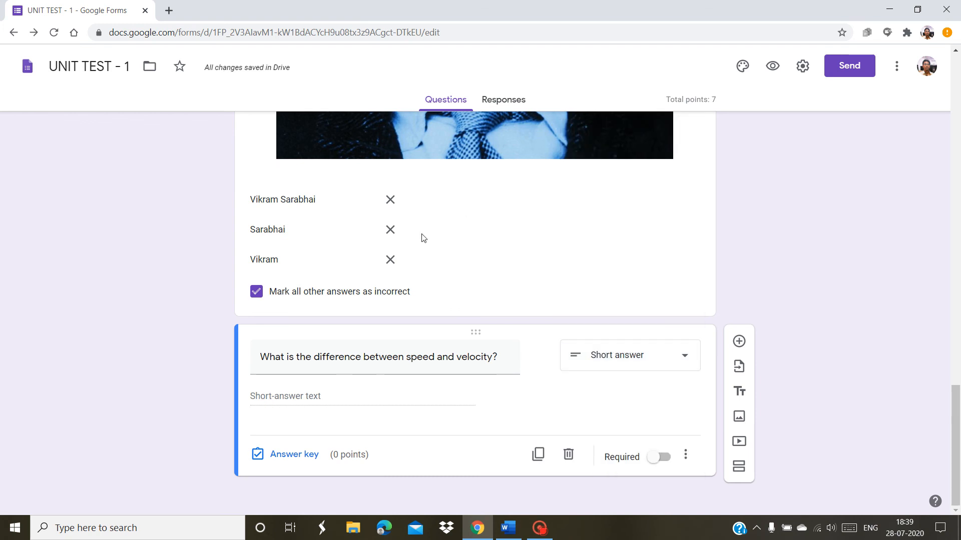
{"action": "left_click", "coordinate": [288, 462]}
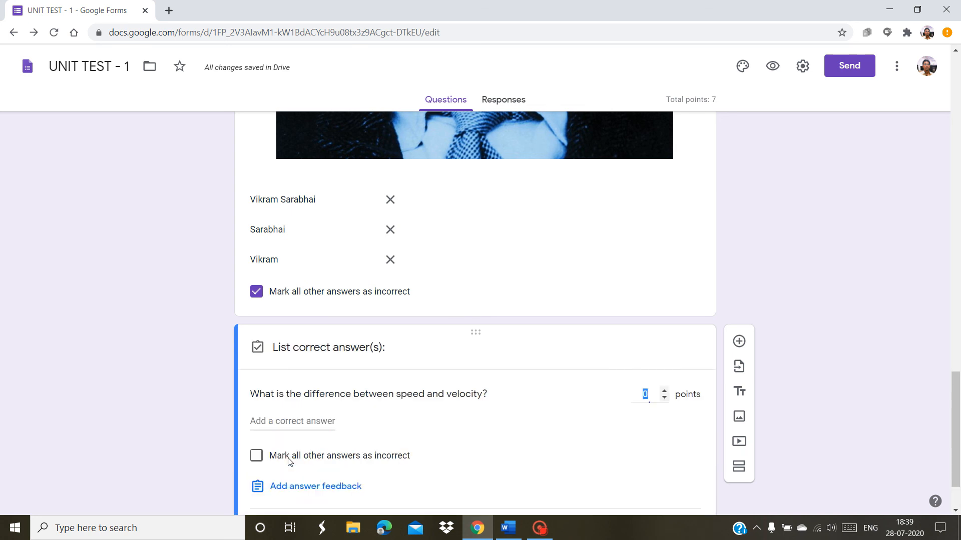
{"action": "left_click", "coordinate": [664, 391]}
{"action": "left_click", "coordinate": [664, 391]}
Add 'speed is a scalar quantity velocity is a vector quantity' as the correct answer
{"action": "scroll", "coordinate": [957, 423], "scroll_direction": "down", "scroll_amount": 2}
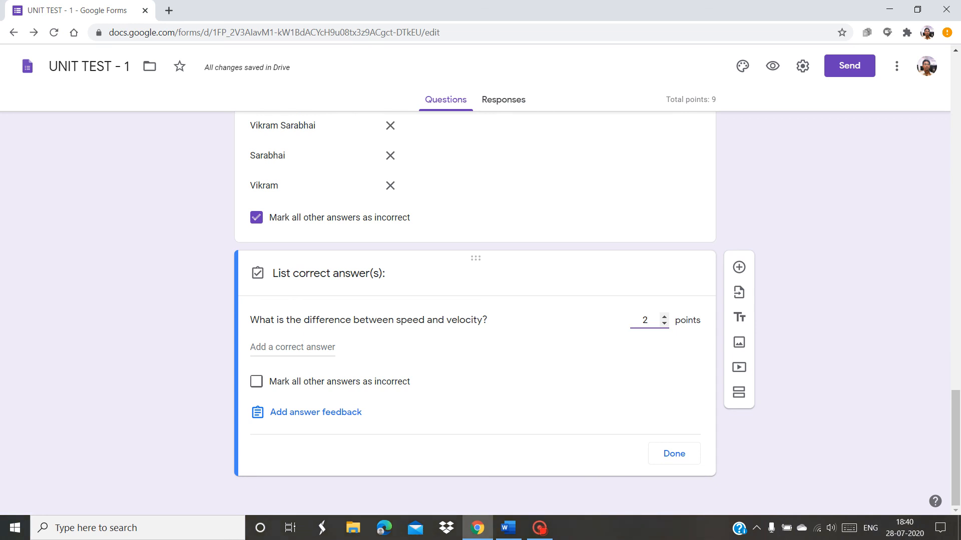
{"action": "left_click", "coordinate": [304, 347]}
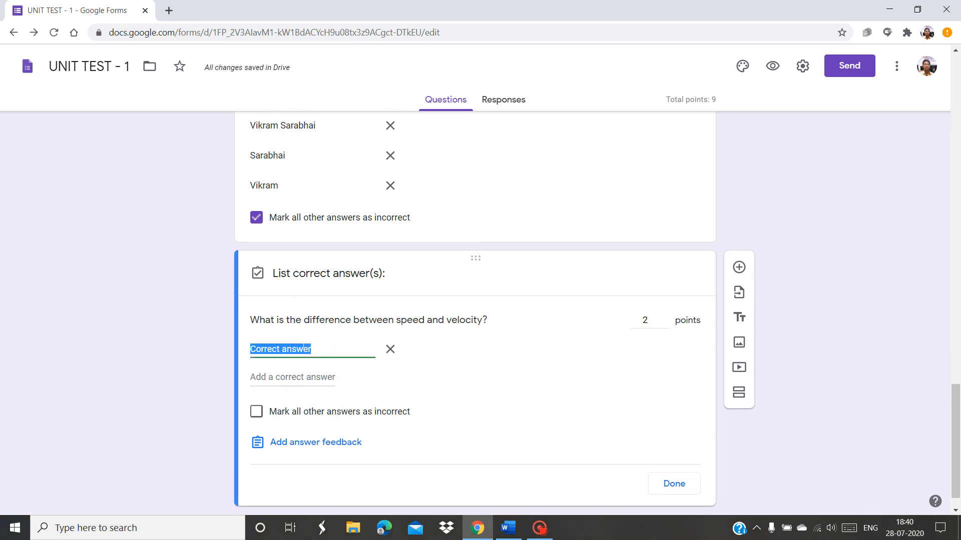
{"action": "type", "text": "speed i"}
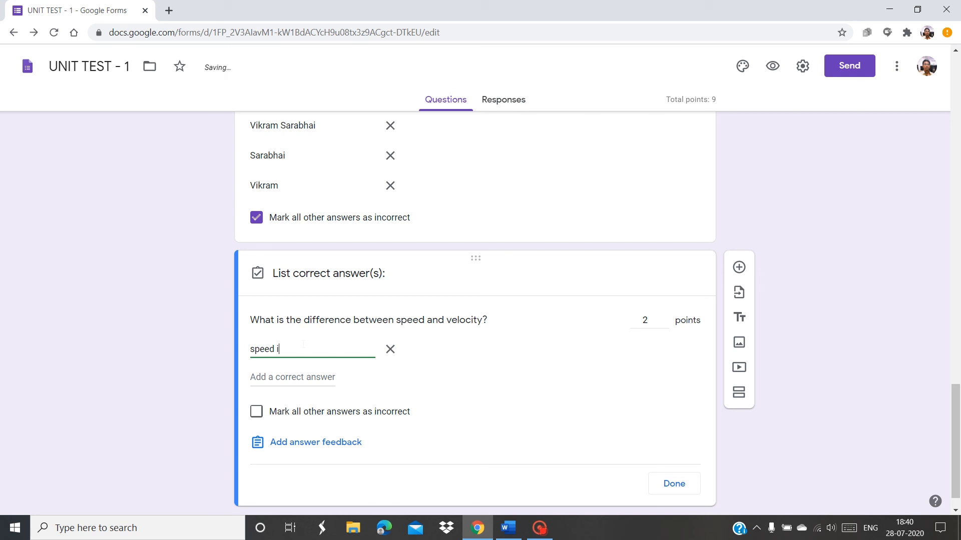
{"action": "type", "text": "s a scalar quantity"}
{"action": "type", "text": "velocit"}
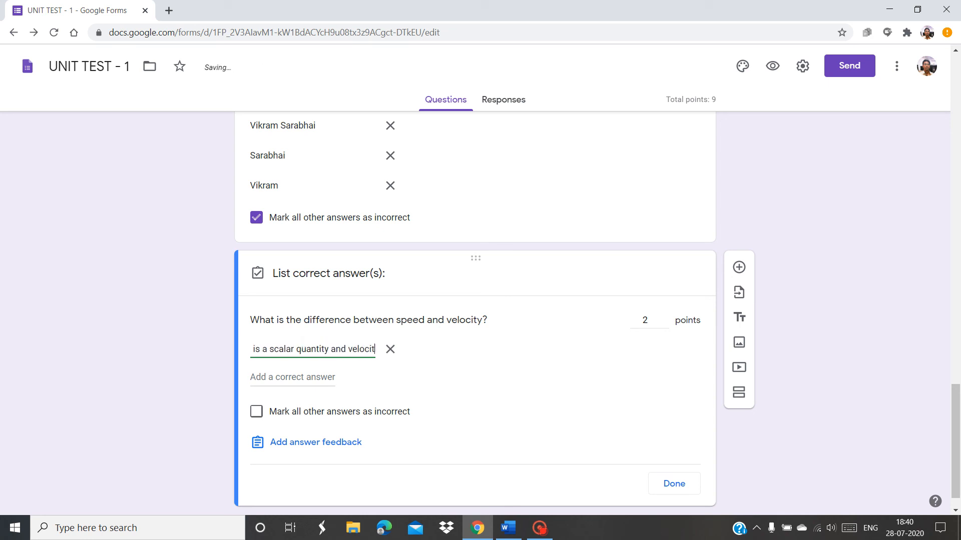
{"action": "type", "text": "y is a ve"}
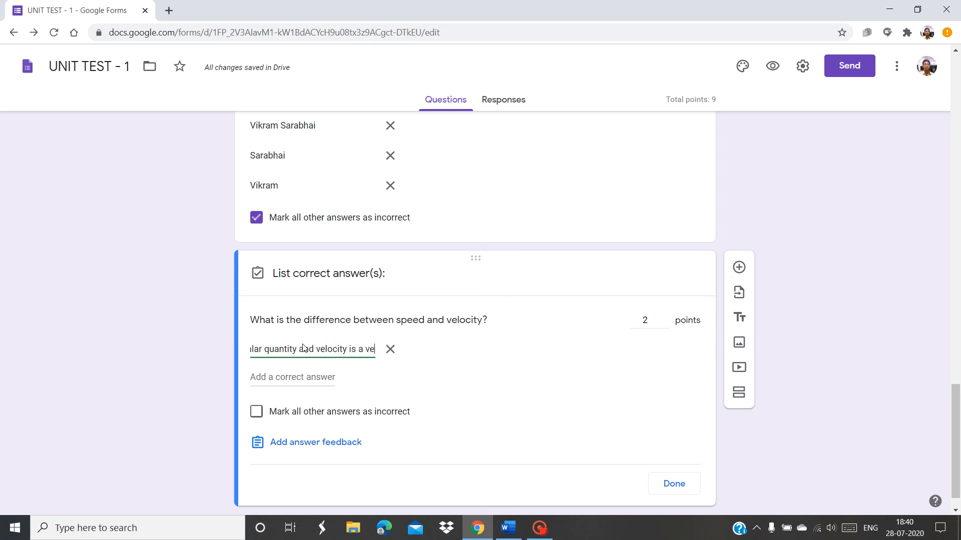
{"action": "type", "text": "ctor q"}
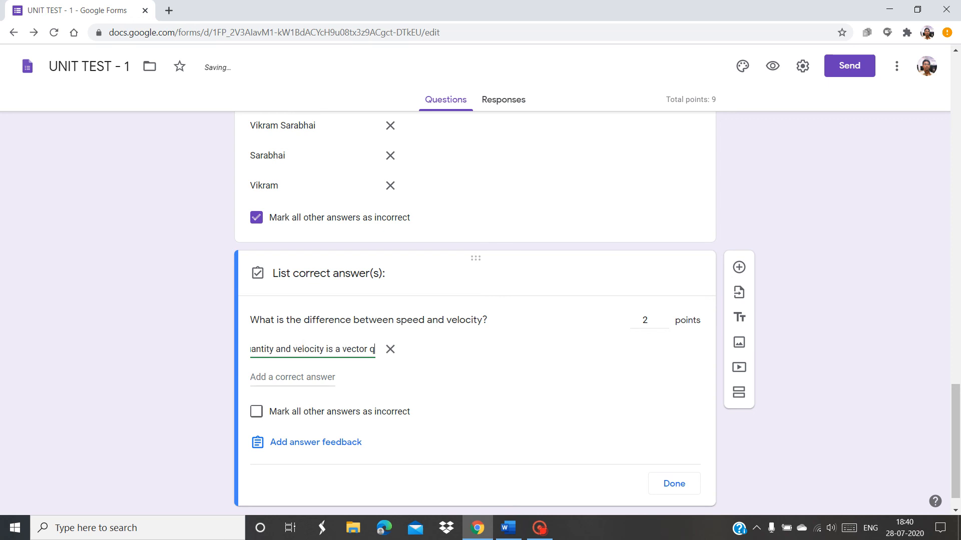
{"action": "type", "text": "uantity"}
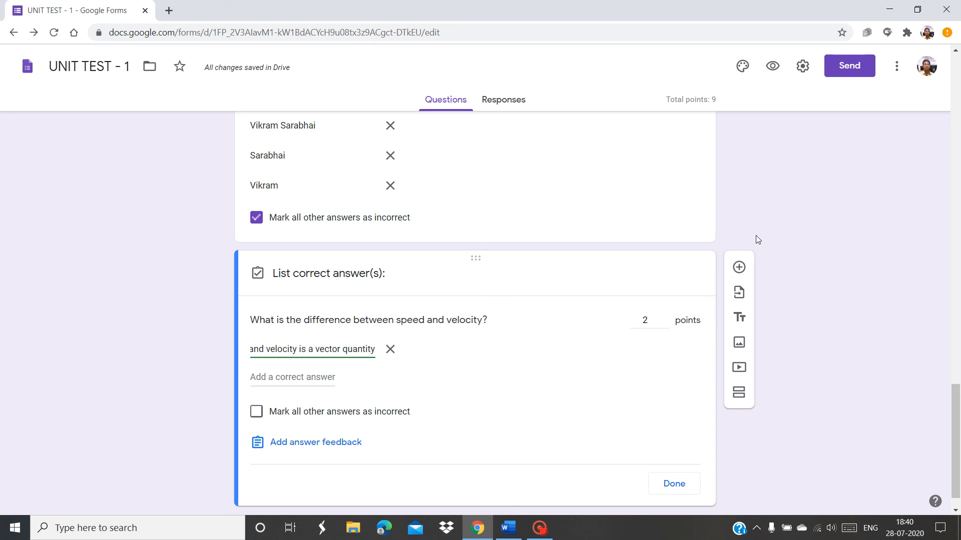
{"action": "left_click", "coordinate": [739, 268]}
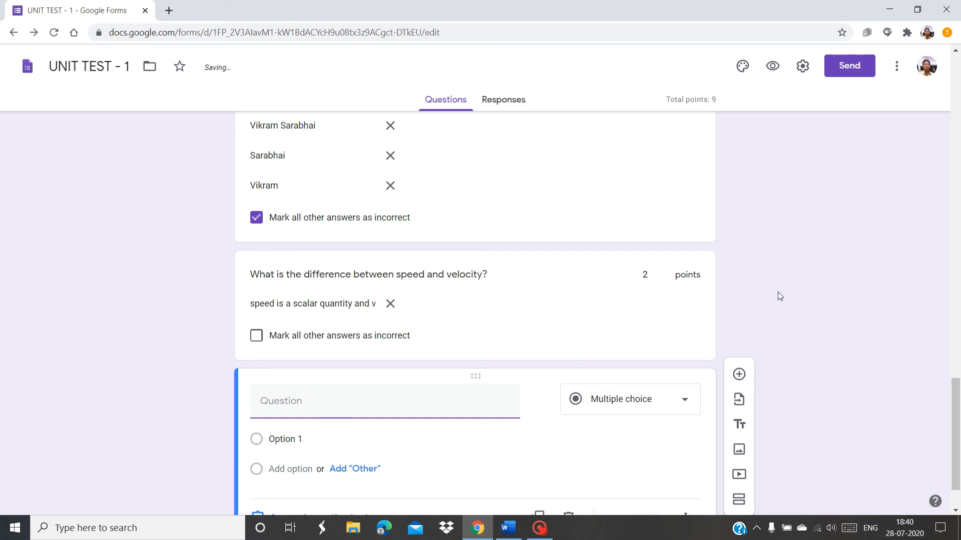
Copy Q5 from Word into the new question: 'Draw a well labelled diagram of football field.'
{"action": "left_click_drag", "start_coordinate": [957, 428], "coordinate": [958, 444]}
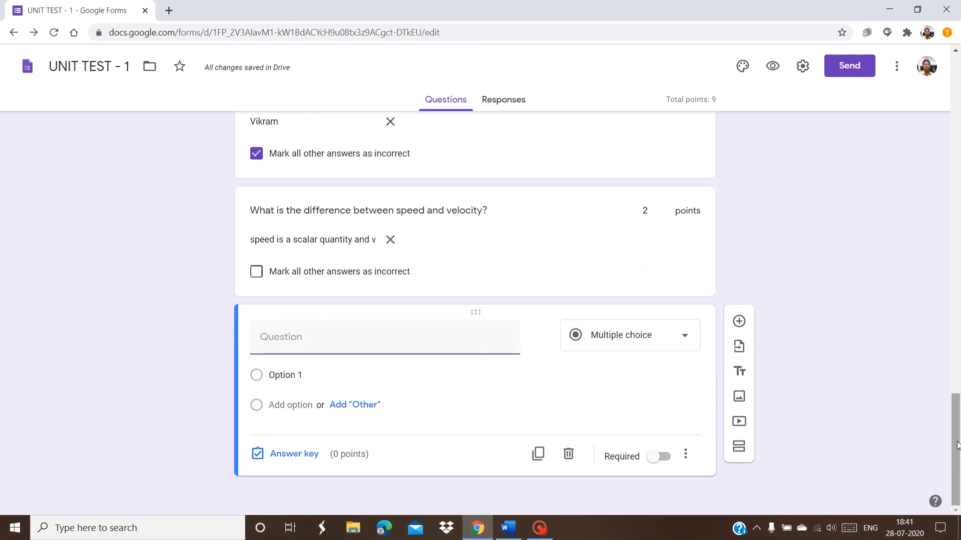
{"action": "left_click", "coordinate": [507, 525]}
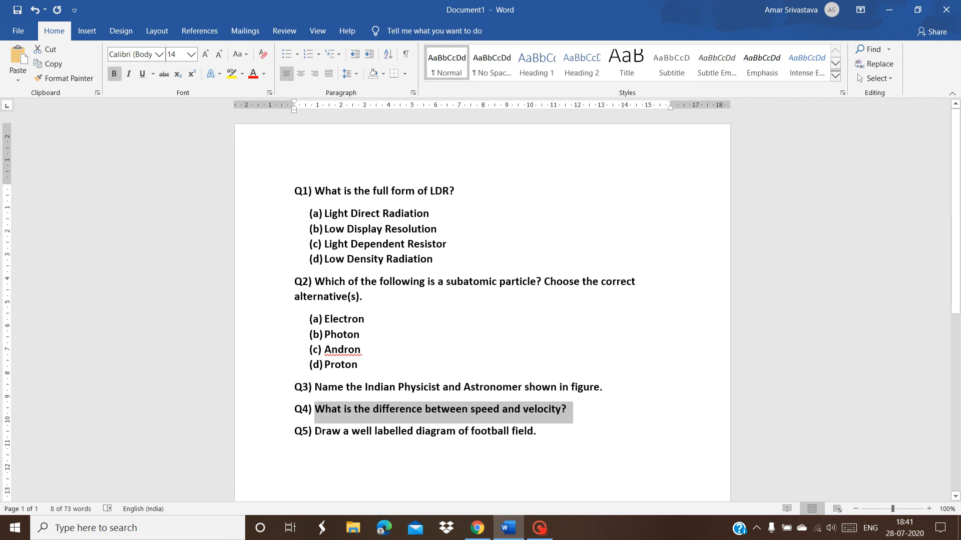
{"action": "left_click_drag", "start_coordinate": [317, 430], "coordinate": [536, 431]}
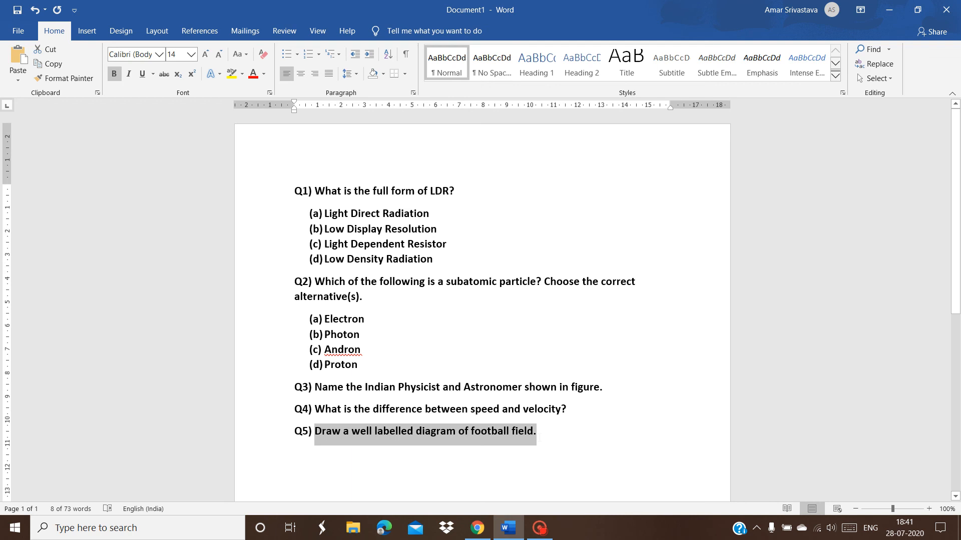
{"action": "key", "text": "alt+Tab"}
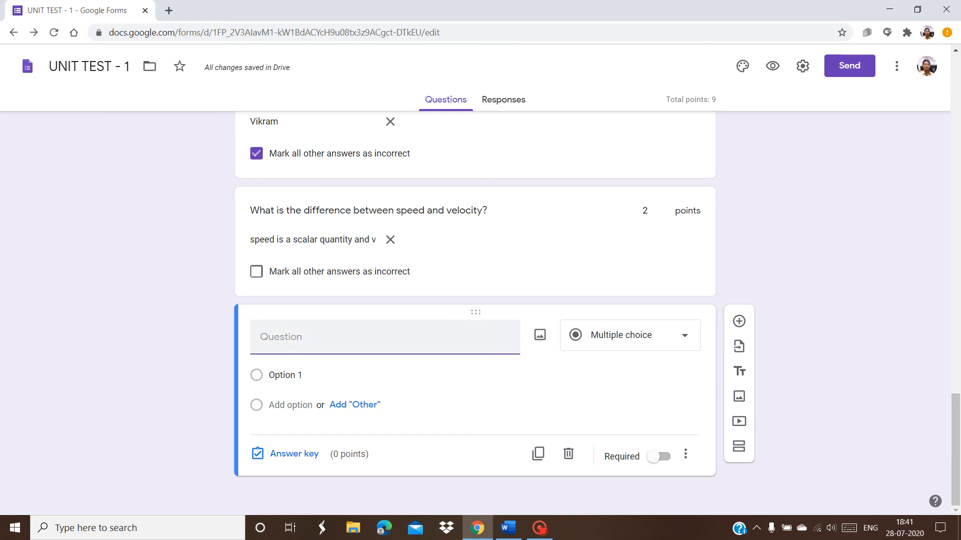
{"action": "type", "text": "Draw a well labeled diagram of football field."}
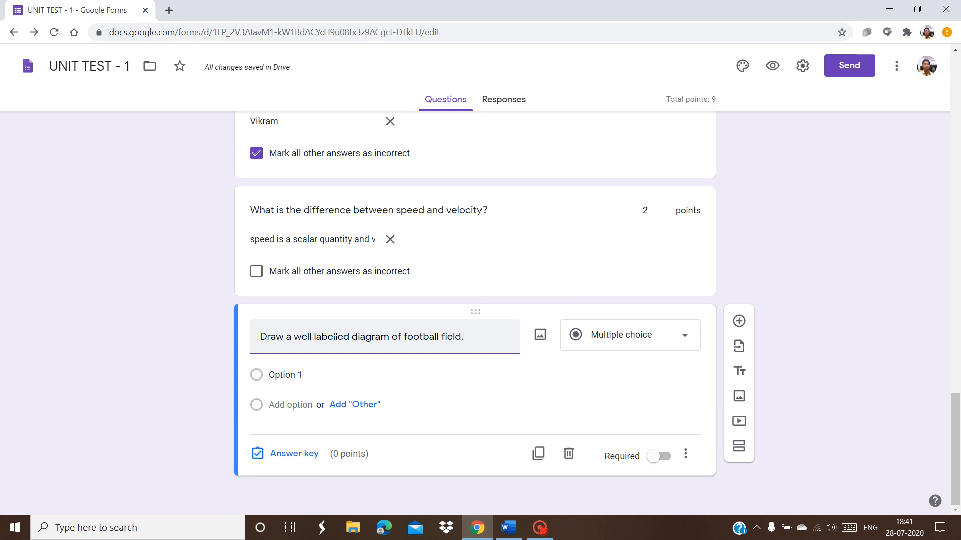
Make the football-field question a File upload question restricted to specific file types
{"action": "left_click", "coordinate": [614, 346]}
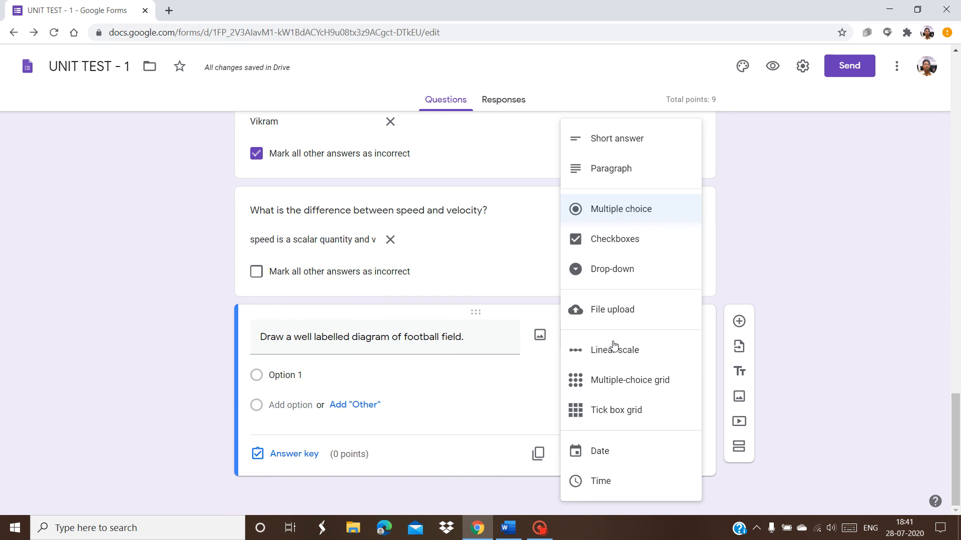
{"action": "left_click", "coordinate": [600, 311]}
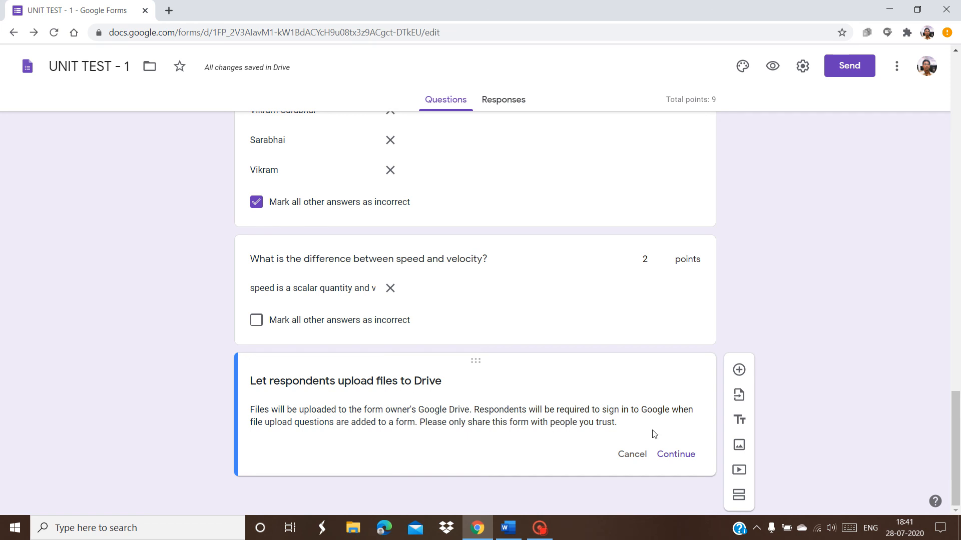
{"action": "left_click", "coordinate": [687, 459]}
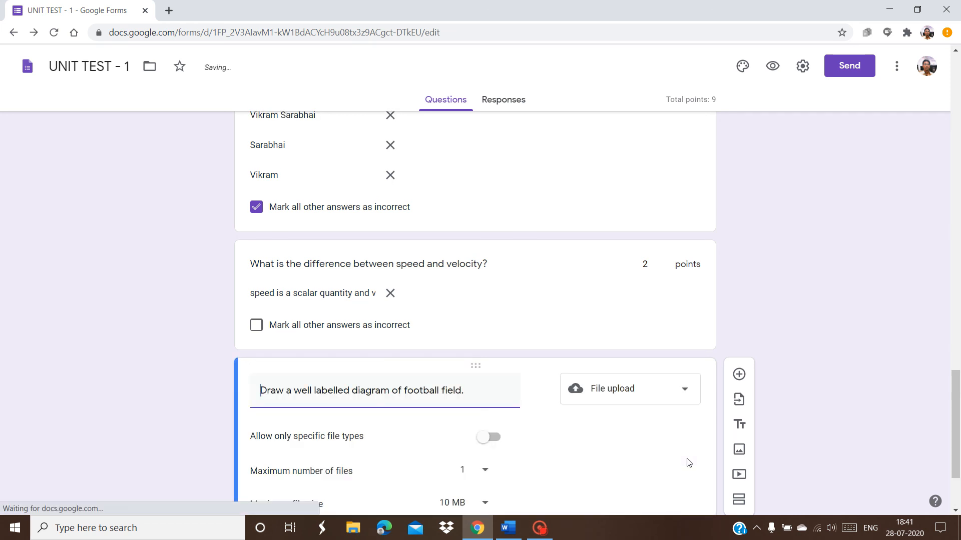
{"action": "left_click_drag", "start_coordinate": [958, 453], "coordinate": [958, 496]}
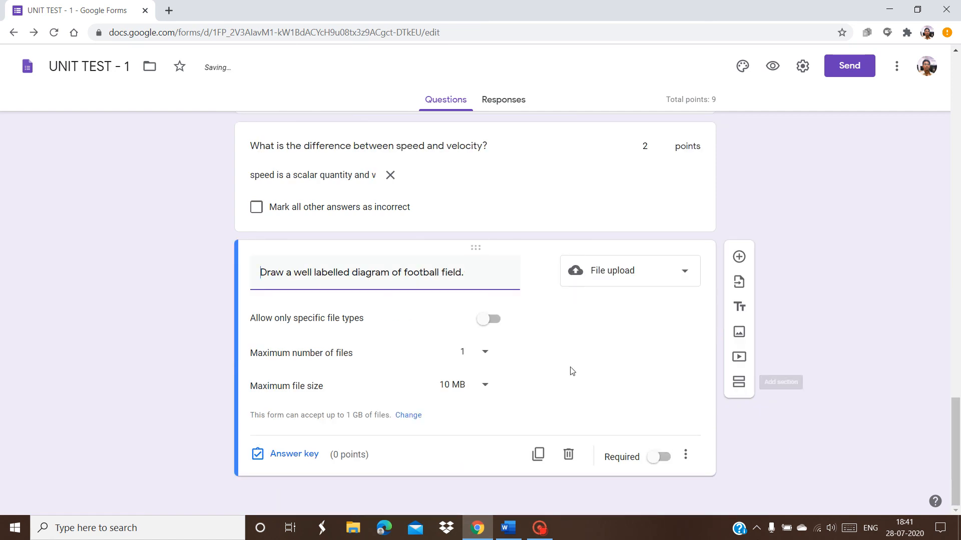
{"action": "left_click", "coordinate": [486, 320]}
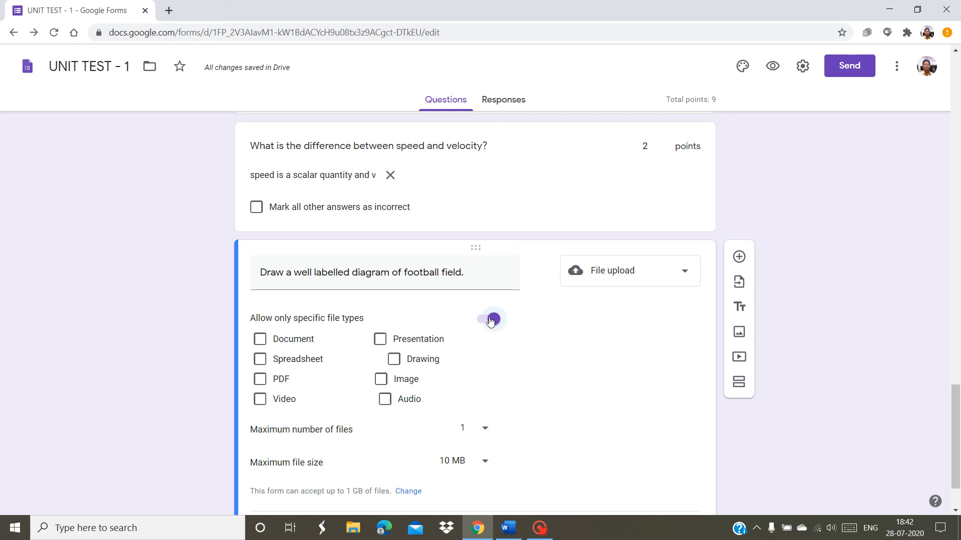
Tick Document, Presentation, Drawing, Image and PDF types and allow up to 5 files
{"action": "left_click", "coordinate": [259, 340]}
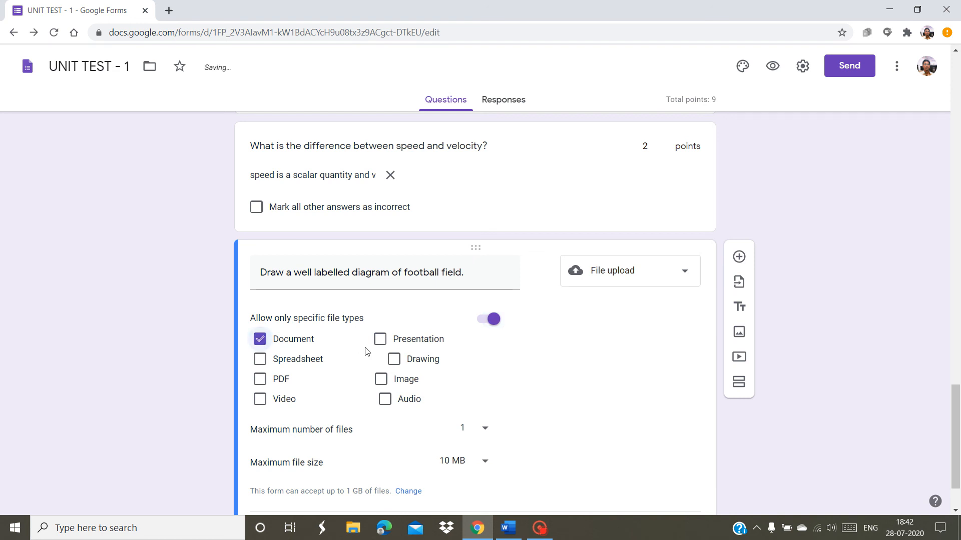
{"action": "left_click", "coordinate": [379, 340]}
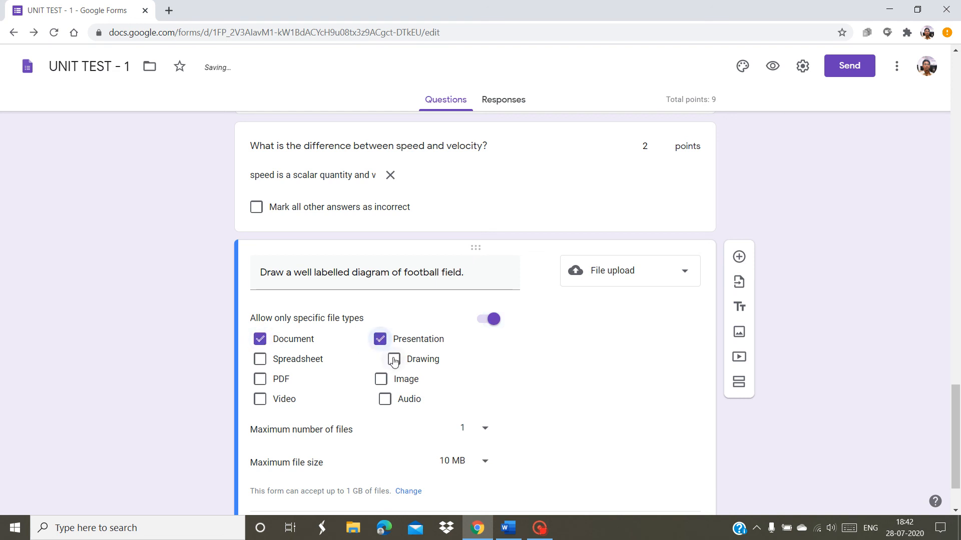
{"action": "left_click", "coordinate": [394, 359]}
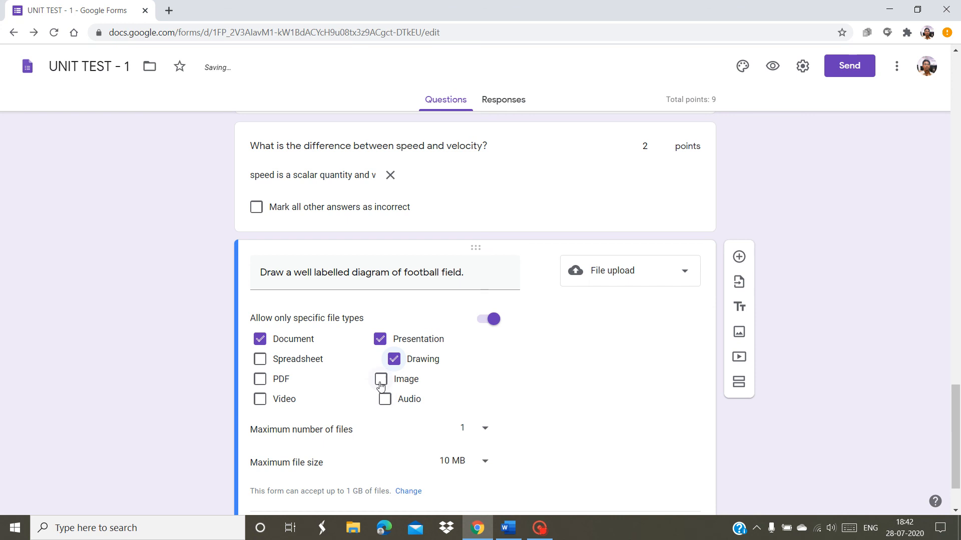
{"action": "left_click", "coordinate": [381, 379]}
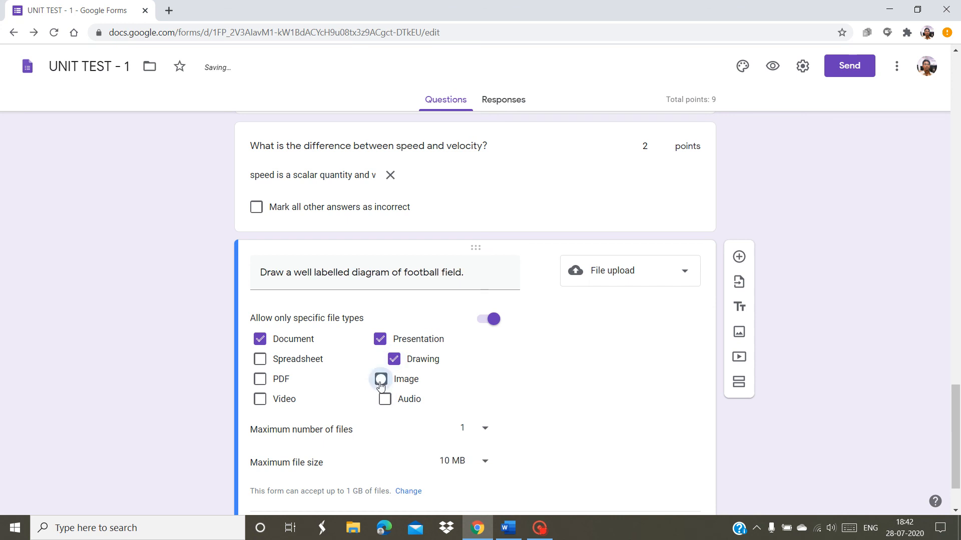
{"action": "left_click", "coordinate": [261, 380]}
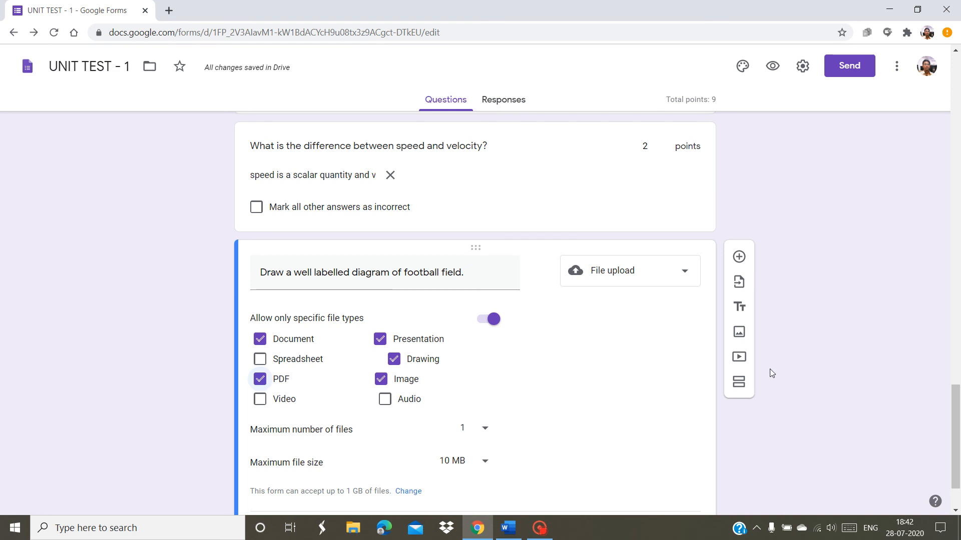
{"action": "left_click_drag", "start_coordinate": [957, 412], "coordinate": [958, 428]}
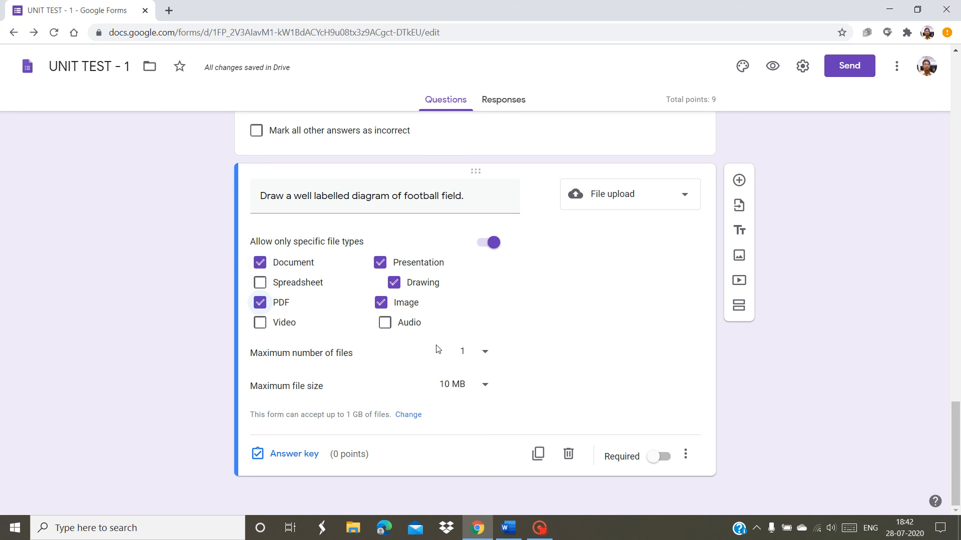
{"action": "left_click", "coordinate": [485, 355]}
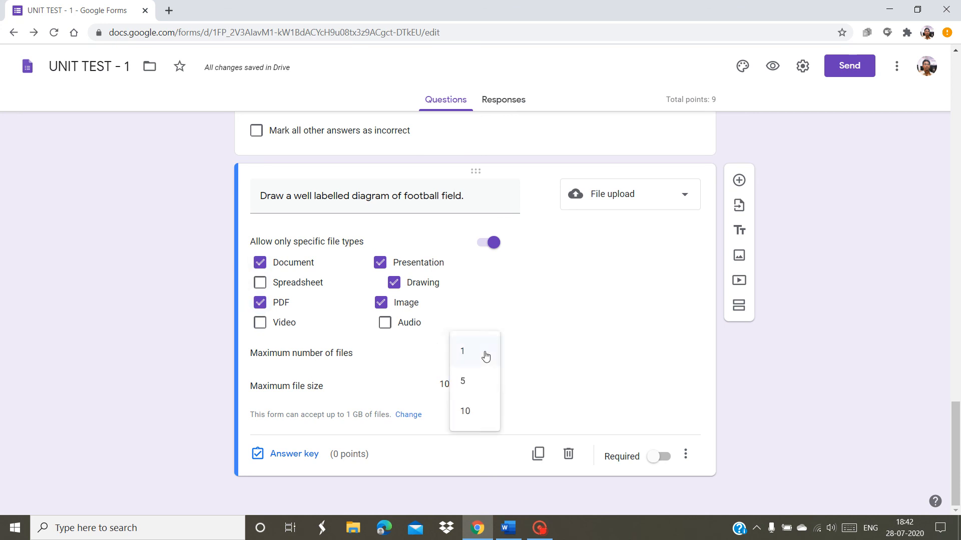
{"action": "left_click", "coordinate": [476, 387]}
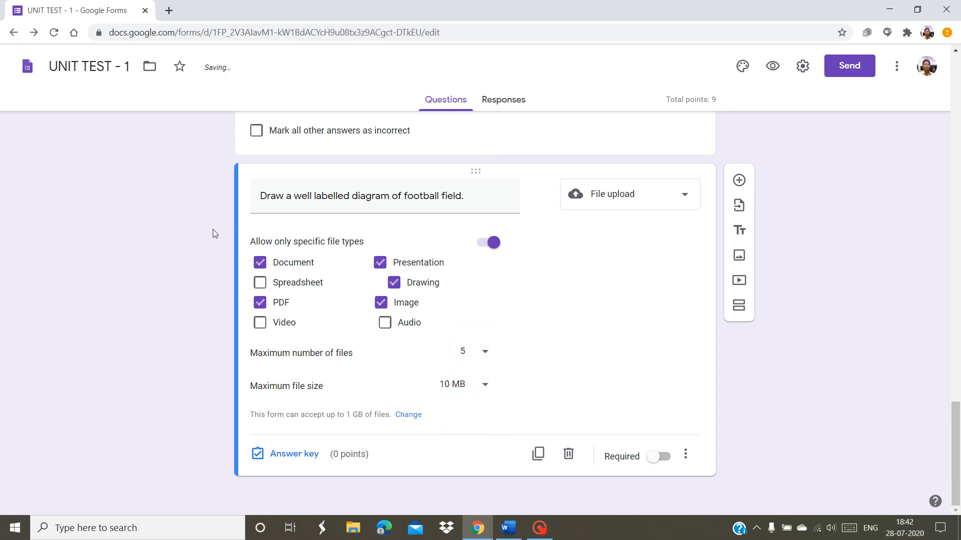
Untick every type except PDF and limit uploads to a single file
{"action": "left_click", "coordinate": [261, 265]}
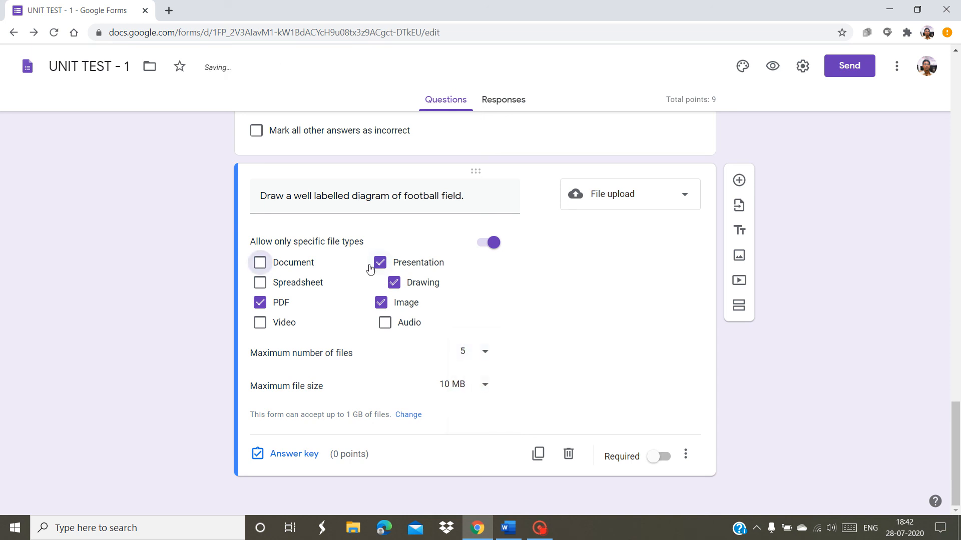
{"action": "left_click", "coordinate": [381, 266]}
{"action": "left_click", "coordinate": [391, 282]}
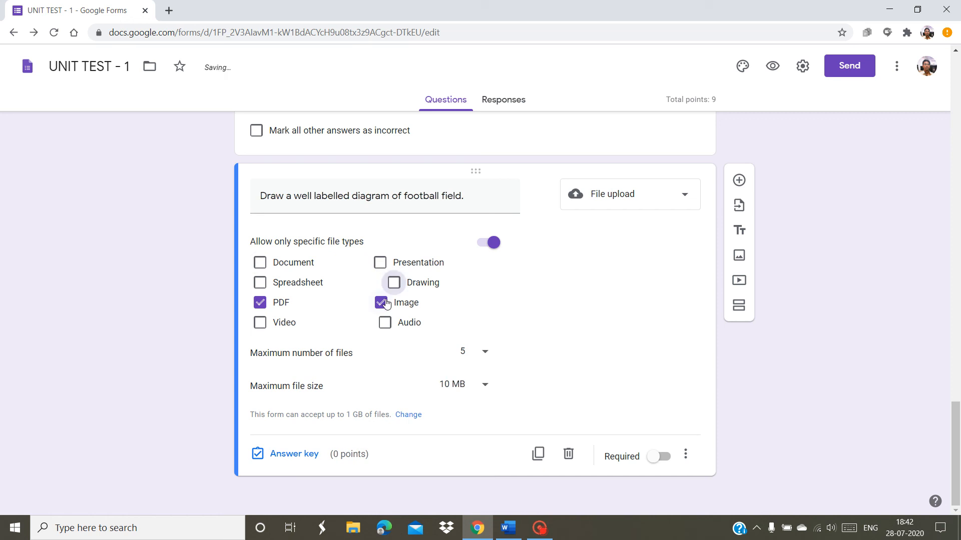
{"action": "left_click", "coordinate": [383, 304]}
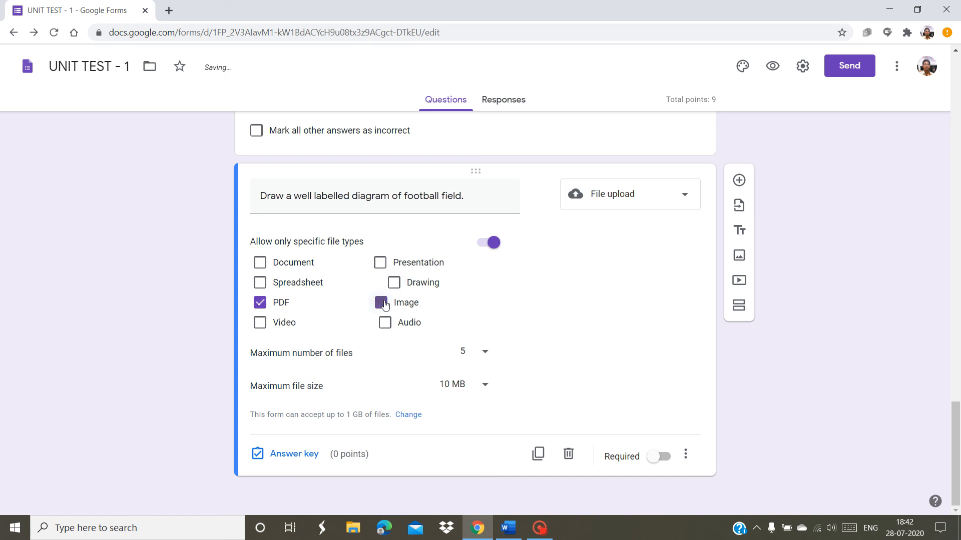
{"action": "left_click", "coordinate": [481, 357]}
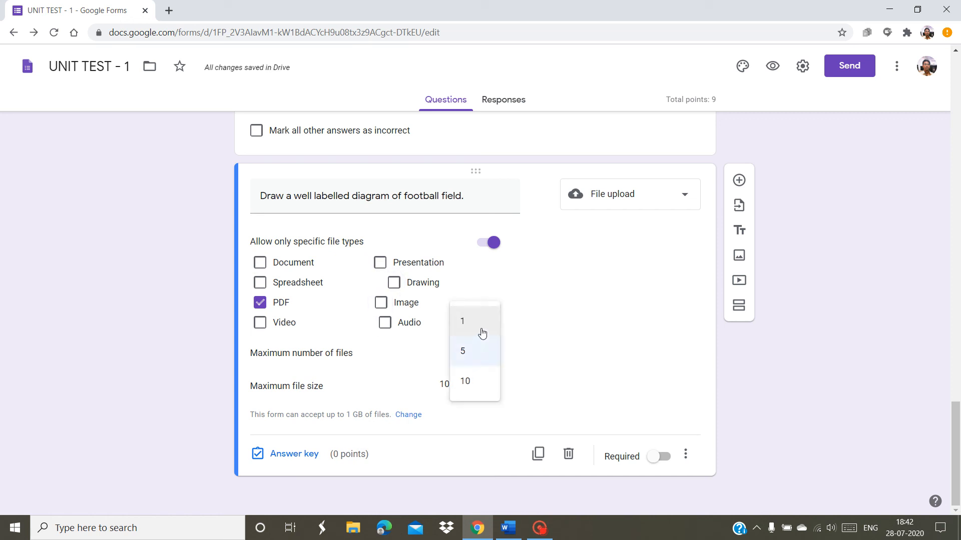
{"action": "left_click", "coordinate": [481, 332]}
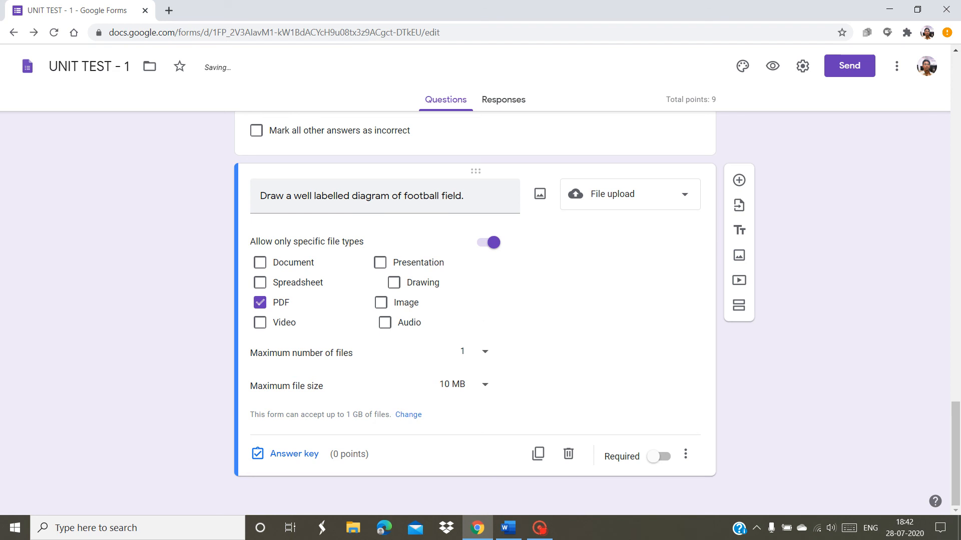
Append 'Upload single PDF file.' to the football-field question text
{"action": "left_click", "coordinate": [493, 198]}
{"action": "left_click", "coordinate": [493, 198]}
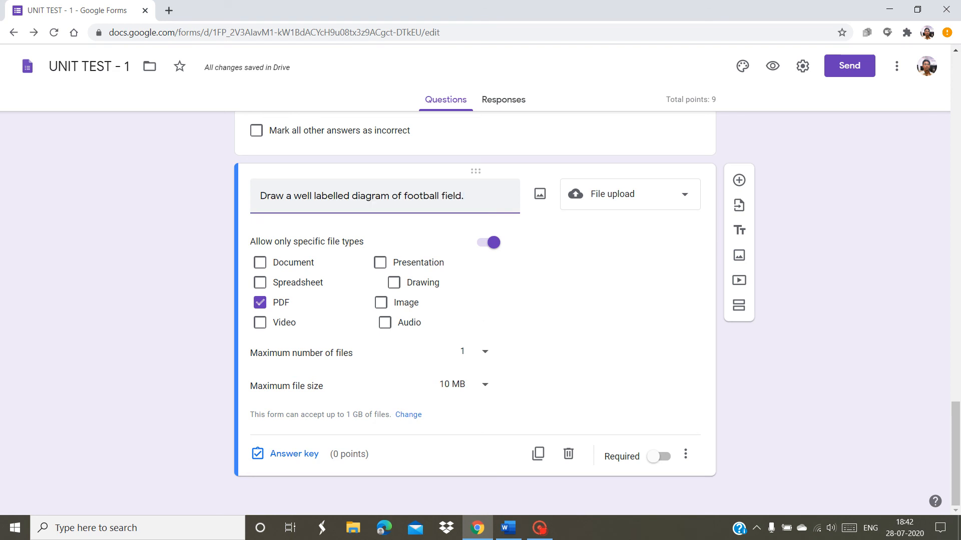
{"action": "type", "text": "Upload si"}
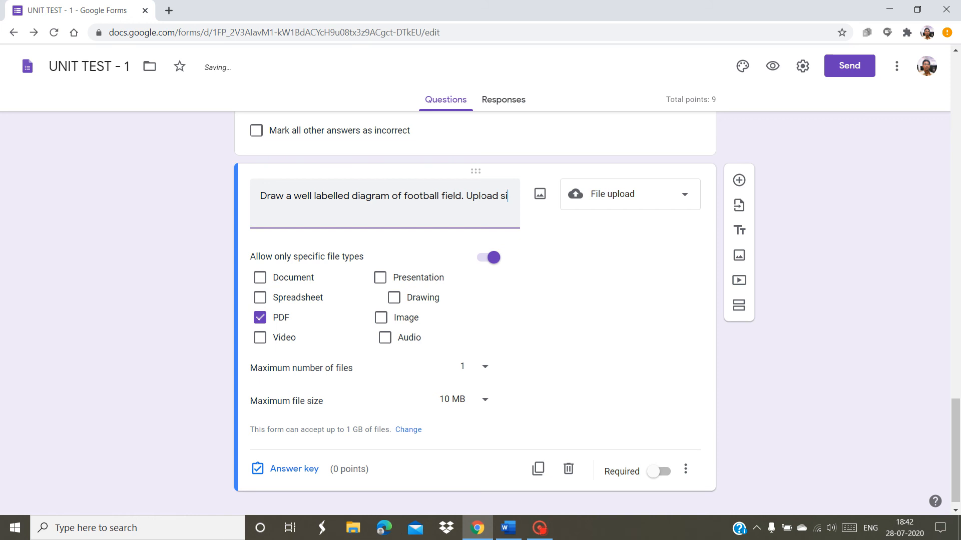
{"action": "type", "text": "ngle PDF file."}
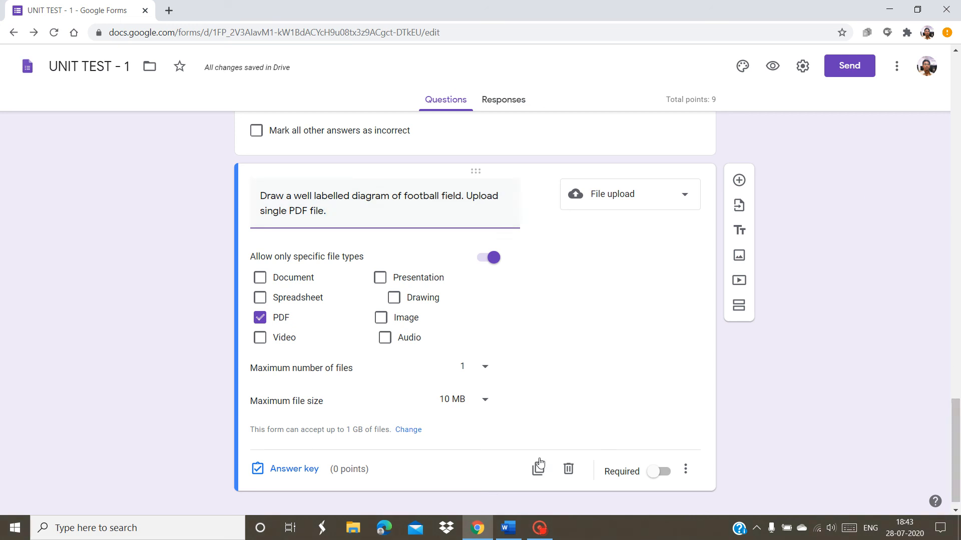
Give the football-field upload question 5 points, bringing the quiz total to 14
{"action": "left_click", "coordinate": [294, 469]}
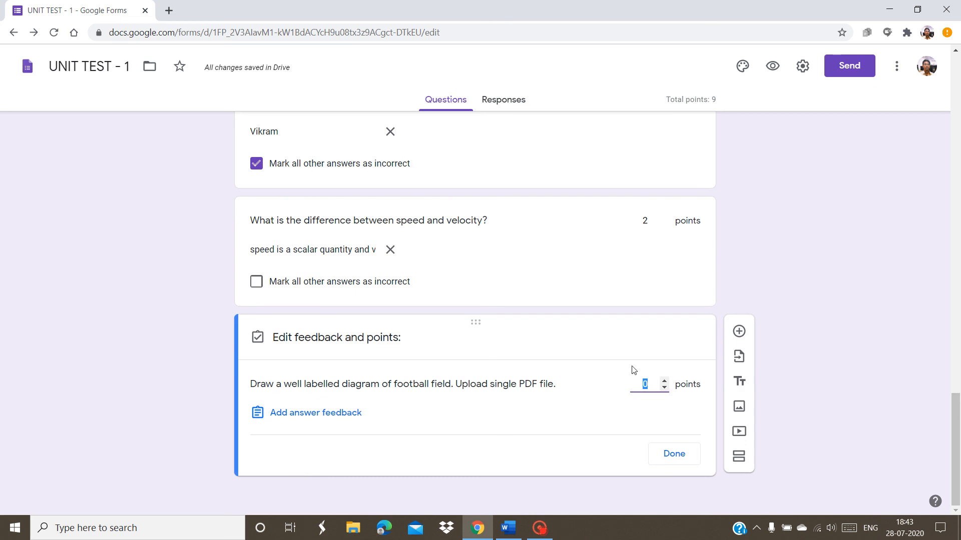
{"action": "left_click", "coordinate": [664, 381]}
{"action": "left_click", "coordinate": [664, 381]}
{"action": "left_click", "coordinate": [664, 380]}
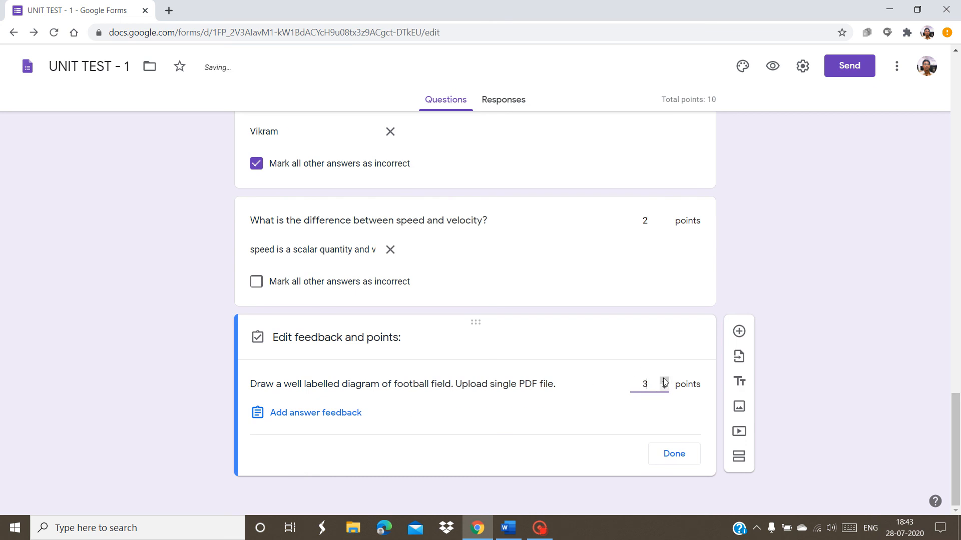
{"action": "left_click", "coordinate": [664, 380]}
{"action": "left_click", "coordinate": [664, 380]}
{"action": "left_click", "coordinate": [664, 457]}
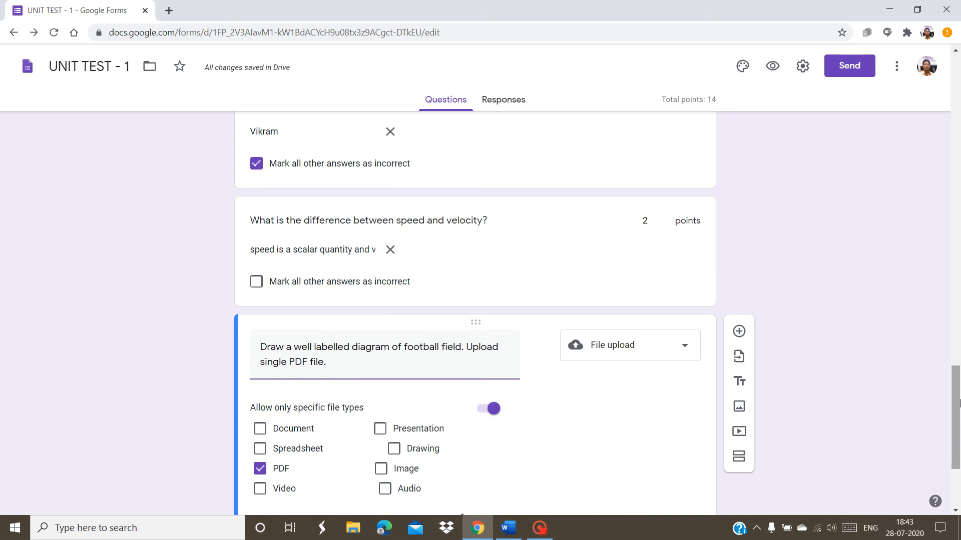
{"action": "left_click_drag", "start_coordinate": [959, 401], "coordinate": [959, 293]}
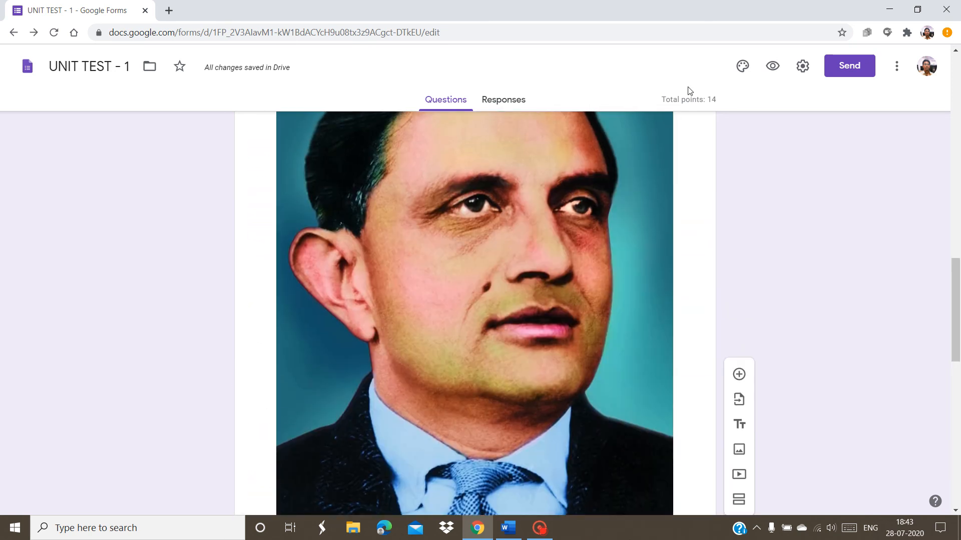
{"action": "left_click_drag", "start_coordinate": [955, 294], "coordinate": [957, 95]}
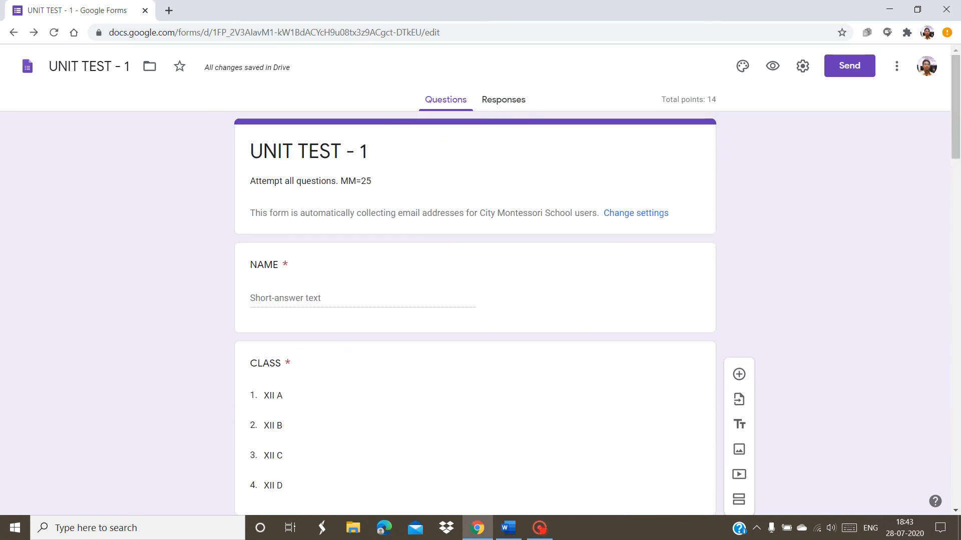
Change the description's maximum marks from 25 to 14, reading 'Attempt all questions. MM=14'
{"action": "left_click", "coordinate": [395, 181]}
{"action": "left_click", "coordinate": [395, 181]}
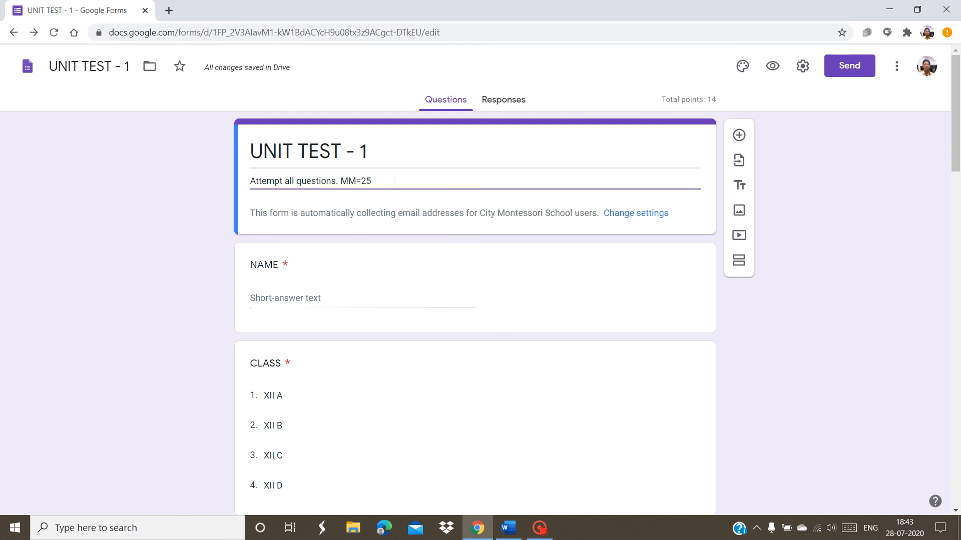
{"action": "key", "text": "BackSpace"}
{"action": "key", "text": "BackSpace"}
{"action": "type", "text": "14"}
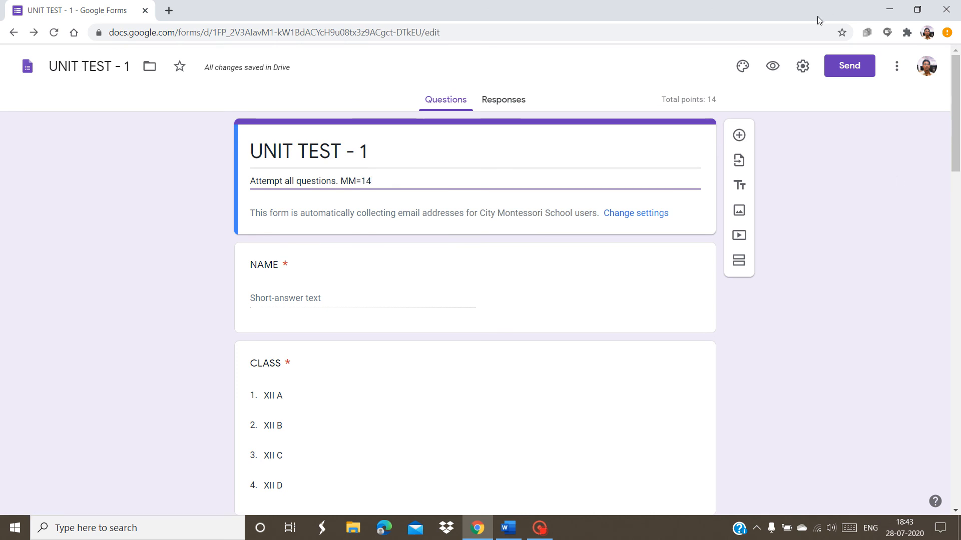
Preview the quiz and answer NAME with a student's name and CLASS with XII B
{"action": "left_click", "coordinate": [773, 69]}
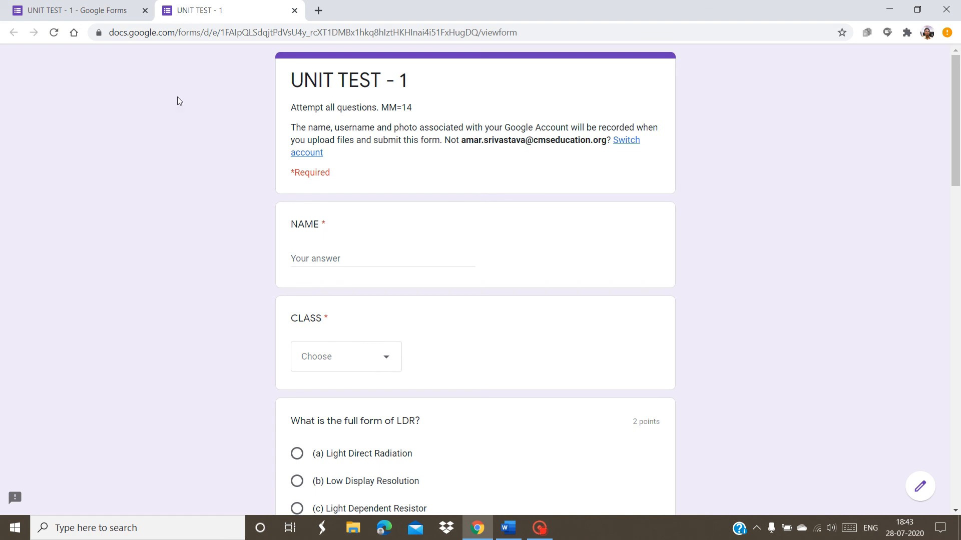
{"action": "left_click", "coordinate": [318, 259]}
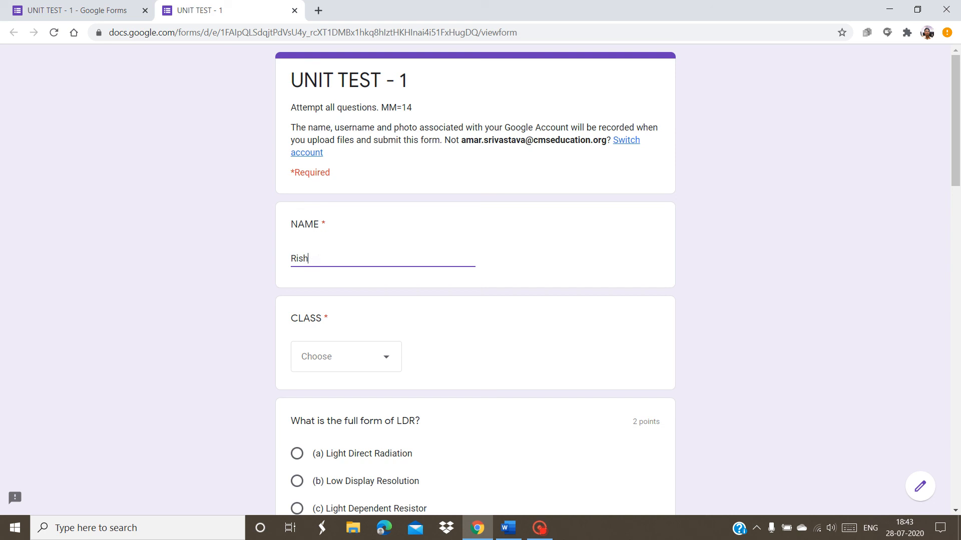
{"action": "left_click", "coordinate": [373, 370]}
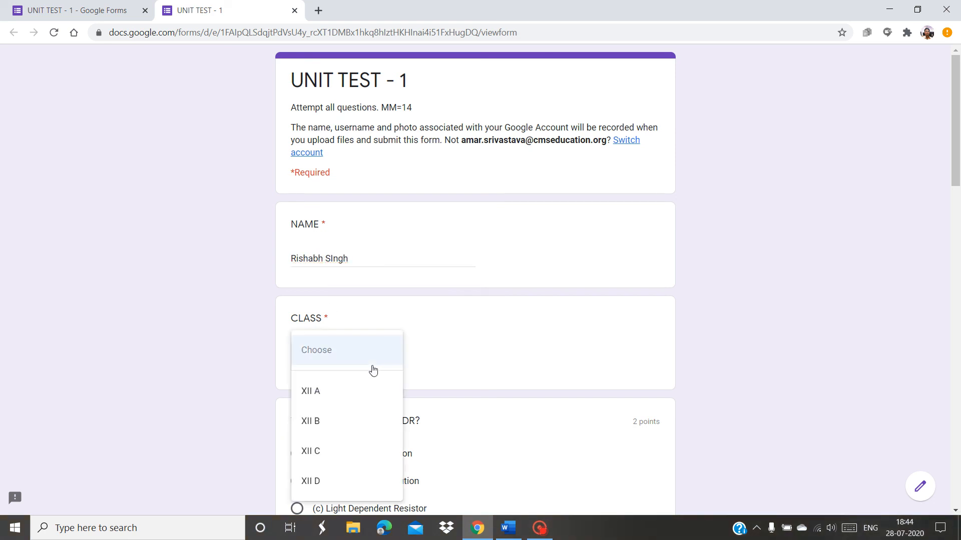
{"action": "left_click", "coordinate": [364, 432]}
Answer the LDR question with (b) and tick (a) Electron and (d) Proton
{"action": "left_click_drag", "start_coordinate": [957, 169], "coordinate": [959, 255]}
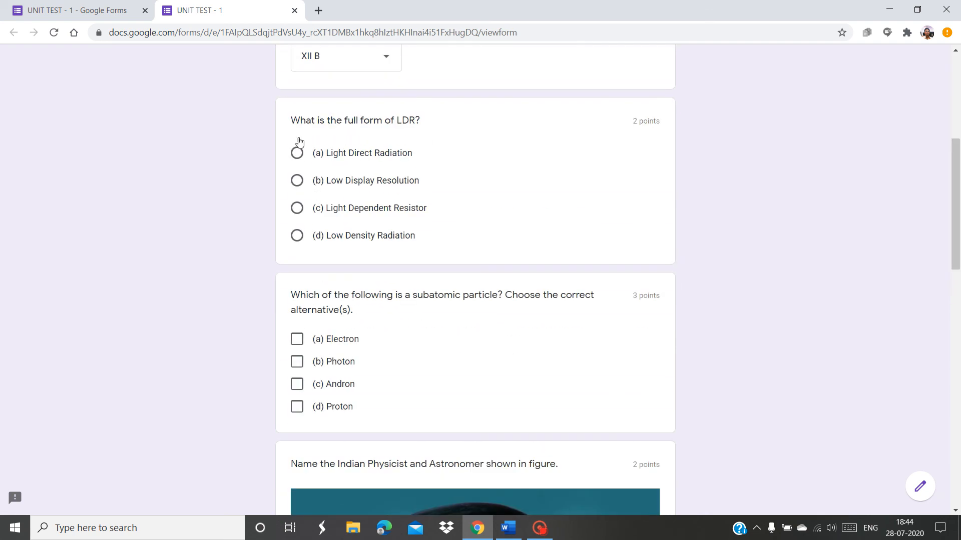
{"action": "left_click", "coordinate": [297, 181]}
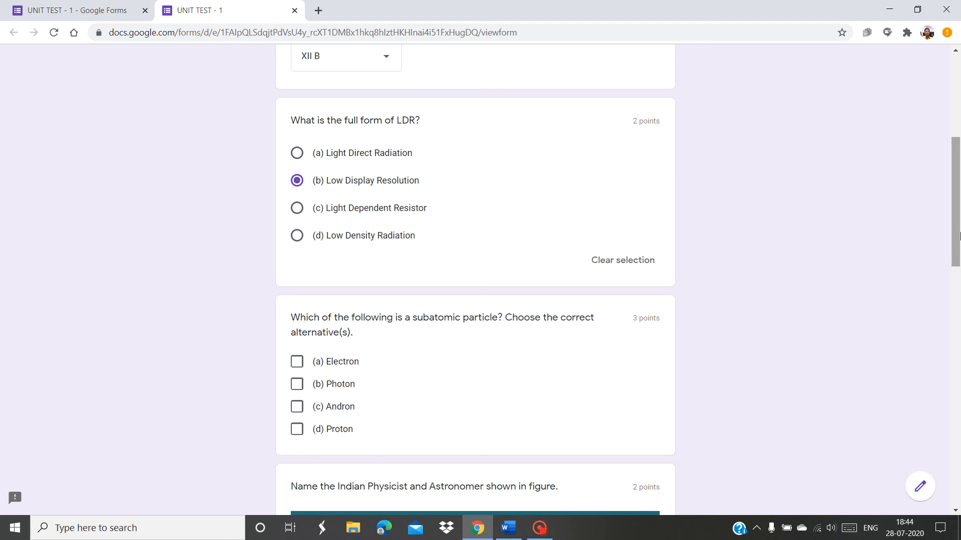
{"action": "left_click_drag", "start_coordinate": [960, 236], "coordinate": [960, 290]}
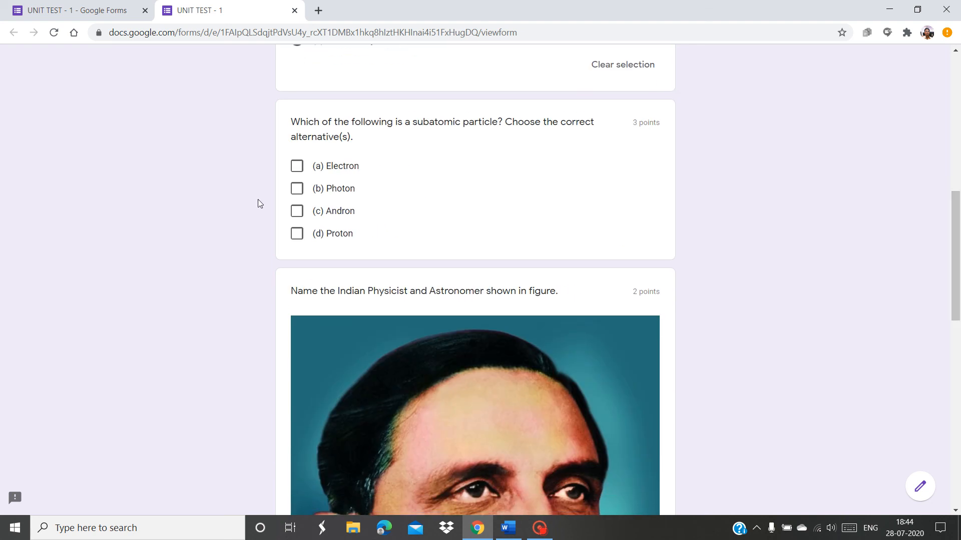
{"action": "left_click", "coordinate": [298, 171]}
{"action": "left_click", "coordinate": [295, 237]}
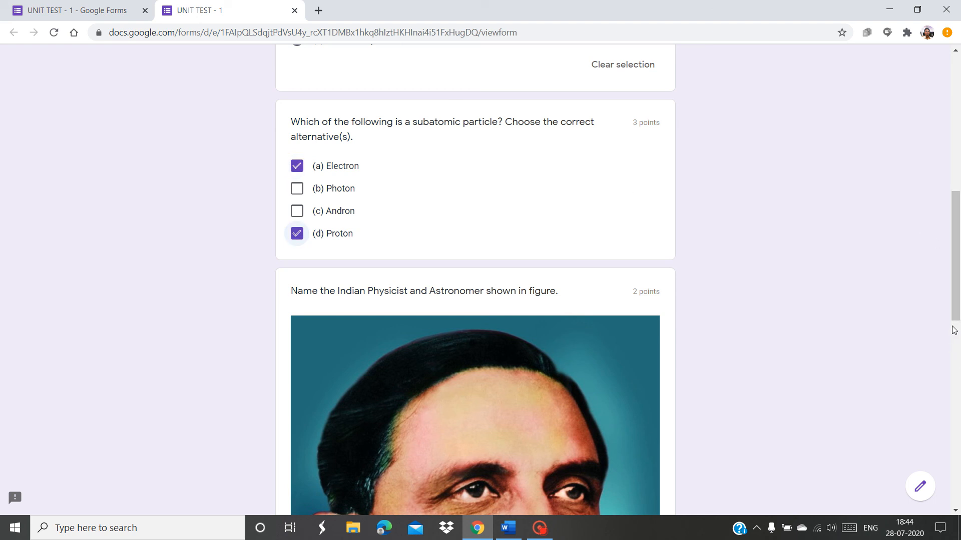
Answer the portrait question with 'Aryabhat' and open the diagram question's file picker
{"action": "scroll", "coordinate": [958, 385], "scroll_direction": "down", "scroll_amount": 3}
{"action": "scroll", "coordinate": [958, 381], "scroll_direction": "down", "scroll_amount": 5}
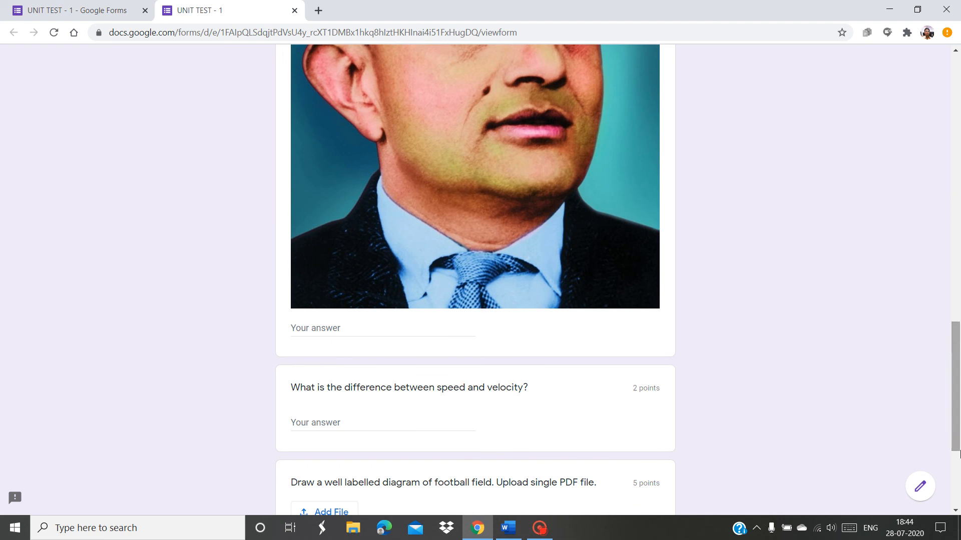
{"action": "left_click", "coordinate": [323, 328]}
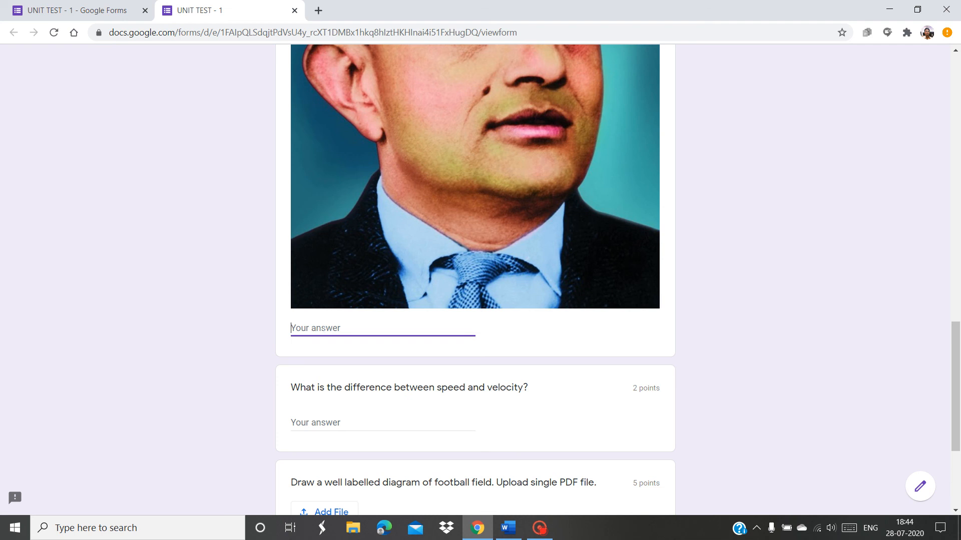
{"action": "type", "text": "Aryabhat"}
{"action": "scroll", "coordinate": [958, 449], "scroll_direction": "down", "scroll_amount": 4}
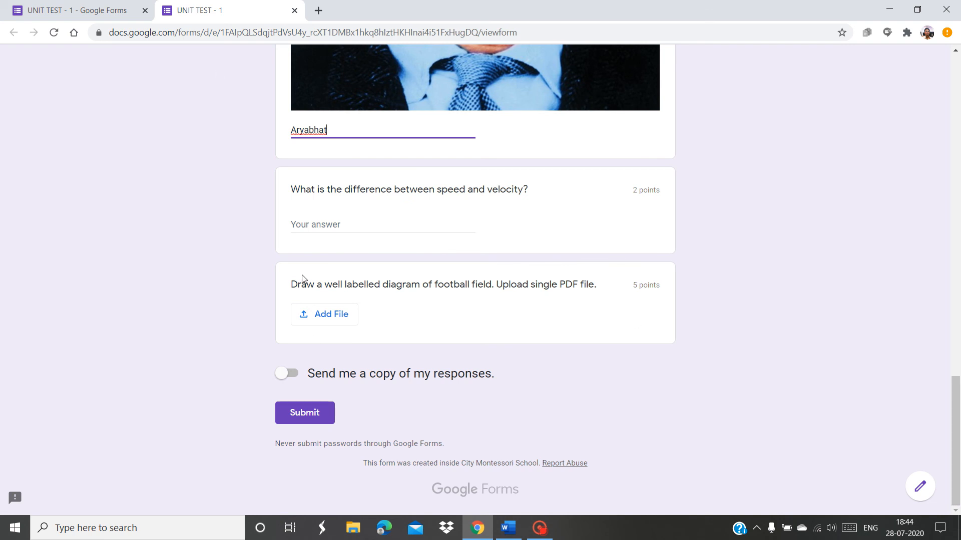
{"action": "left_click", "coordinate": [314, 317]}
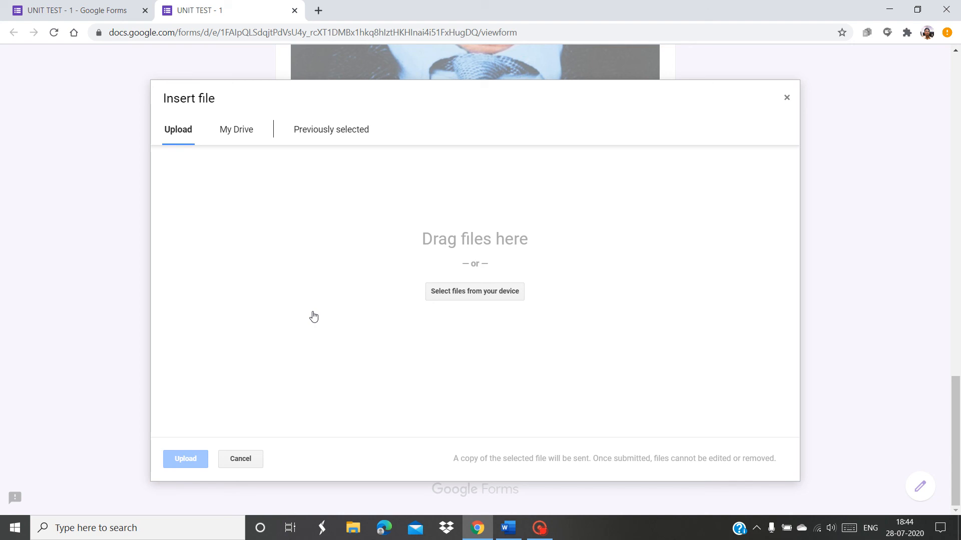
{"action": "left_click", "coordinate": [240, 135]}
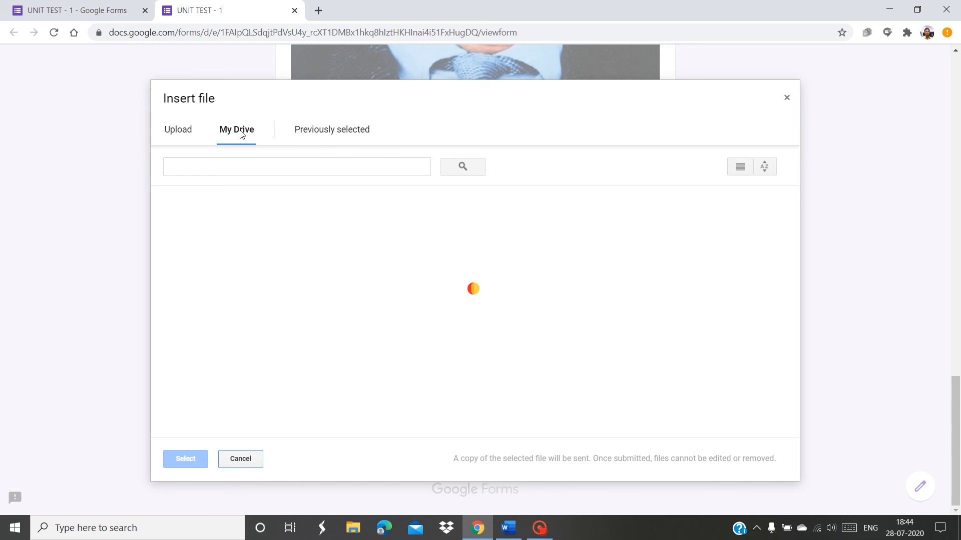
{"action": "left_click", "coordinate": [177, 137]}
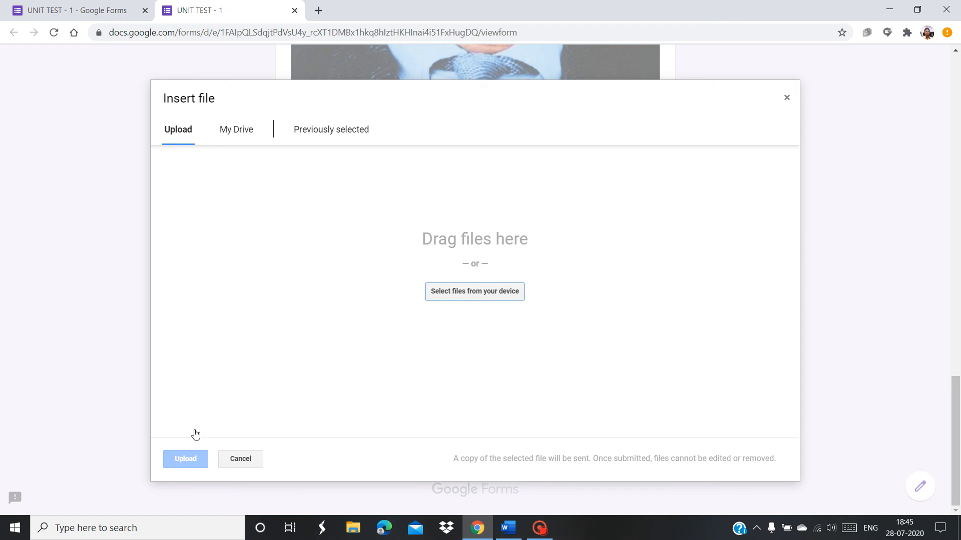
{"action": "left_click", "coordinate": [787, 97]}
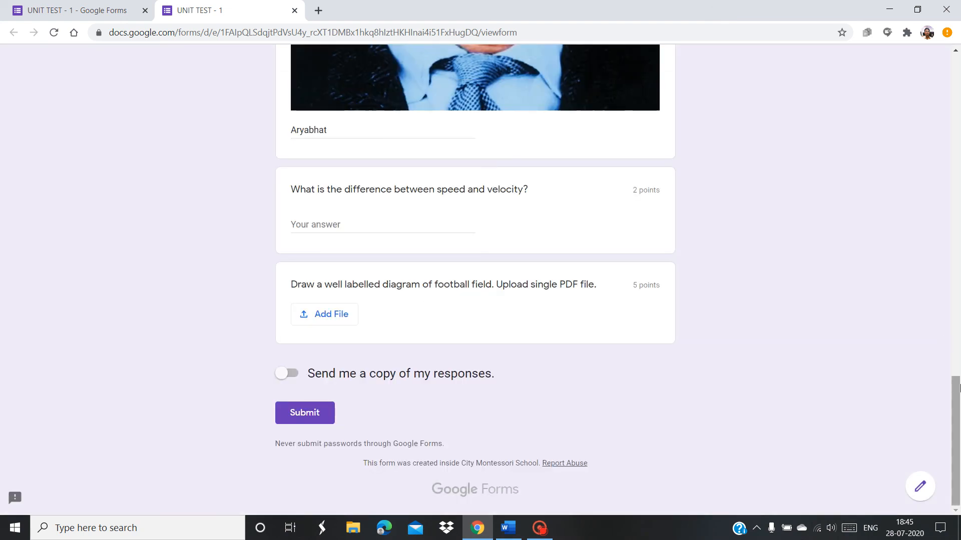
{"action": "mouse_move", "coordinate": [958, 388]}
{"action": "left_mouse_down"}
{"action": "mouse_move", "coordinate": [958, 167]}
{"action": "mouse_move", "coordinate": [960, 398]}
{"action": "left_mouse_up"}
{"action": "left_click_drag", "start_coordinate": [960, 385], "coordinate": [953, 62]}
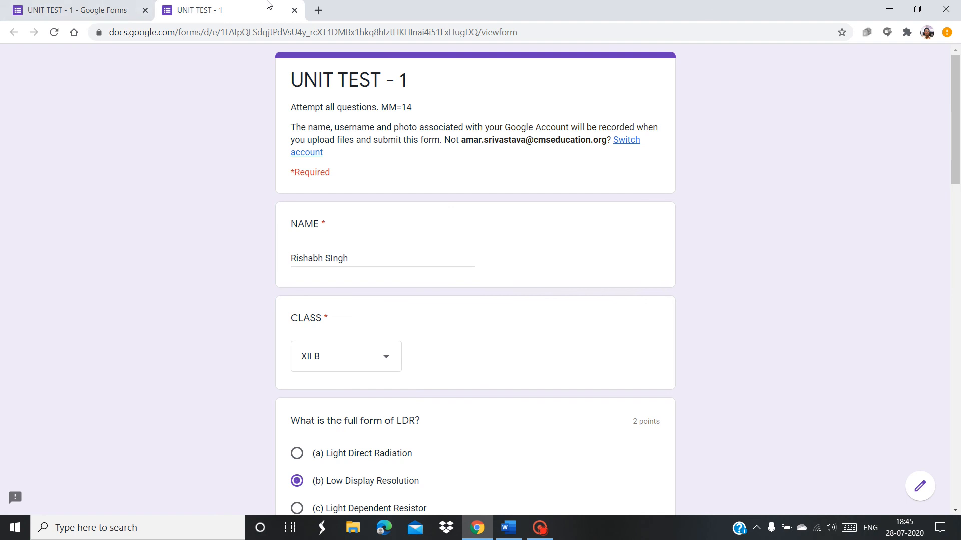
Close the preview without submitting and return to the UNIT TEST - 1 editor
{"action": "left_click", "coordinate": [294, 11]}
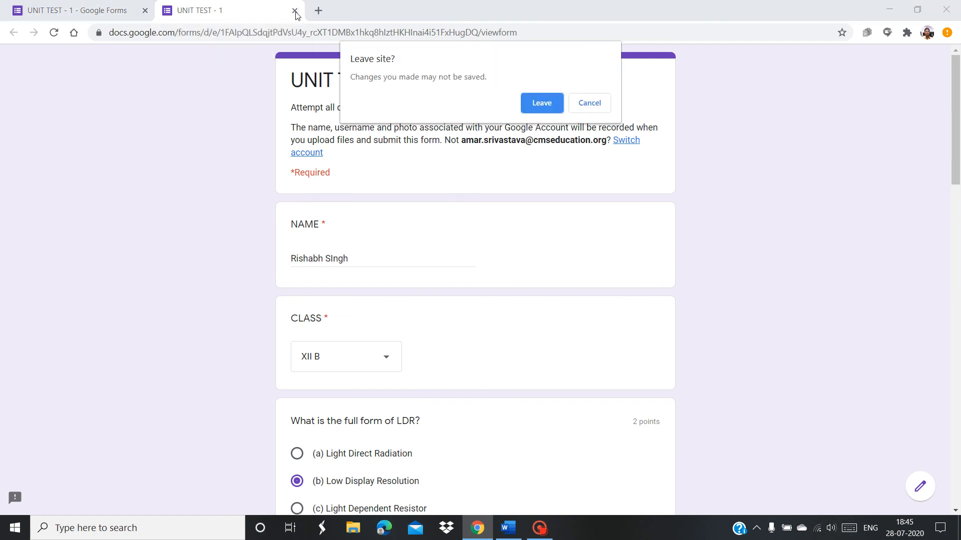
{"action": "left_click", "coordinate": [534, 103]}
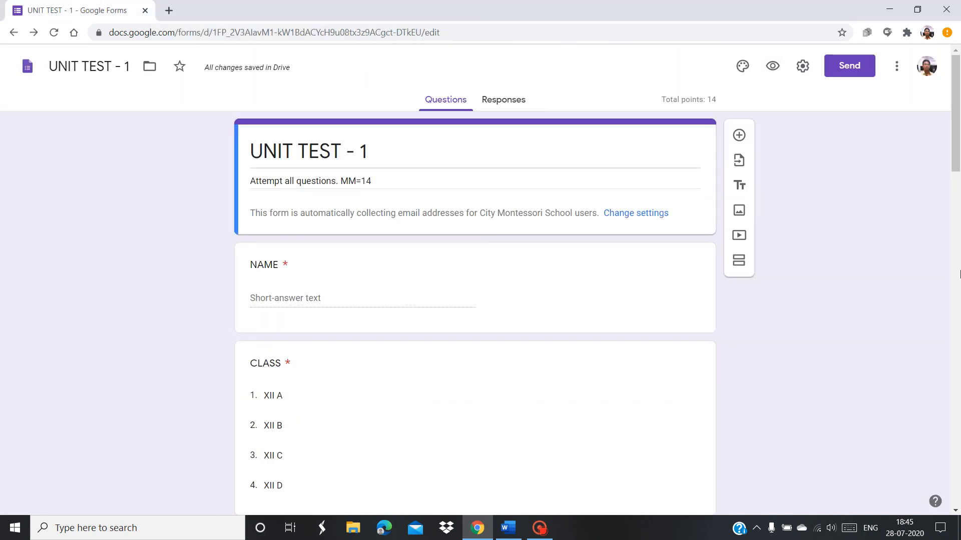
{"action": "left_click", "coordinate": [957, 339]}
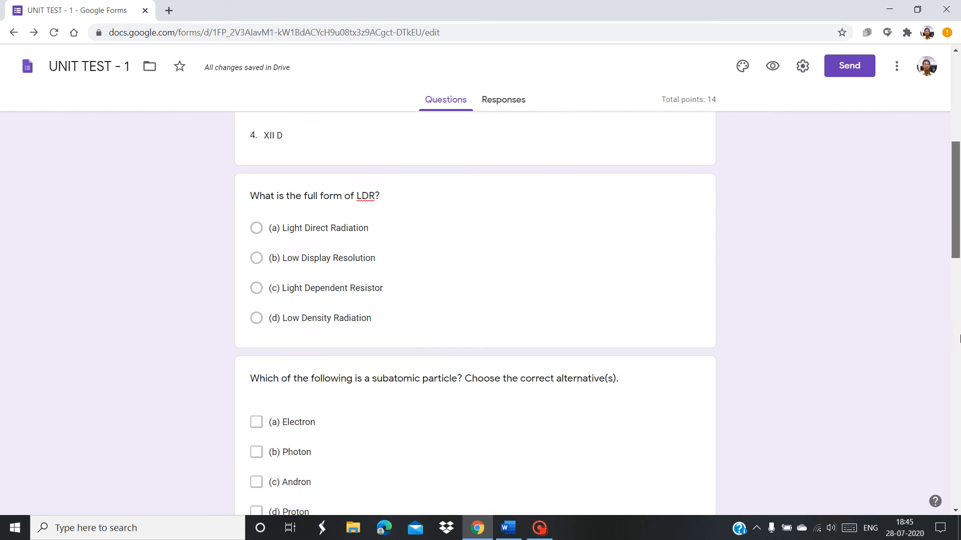
{"action": "left_click_drag", "start_coordinate": [960, 339], "coordinate": [958, 145]}
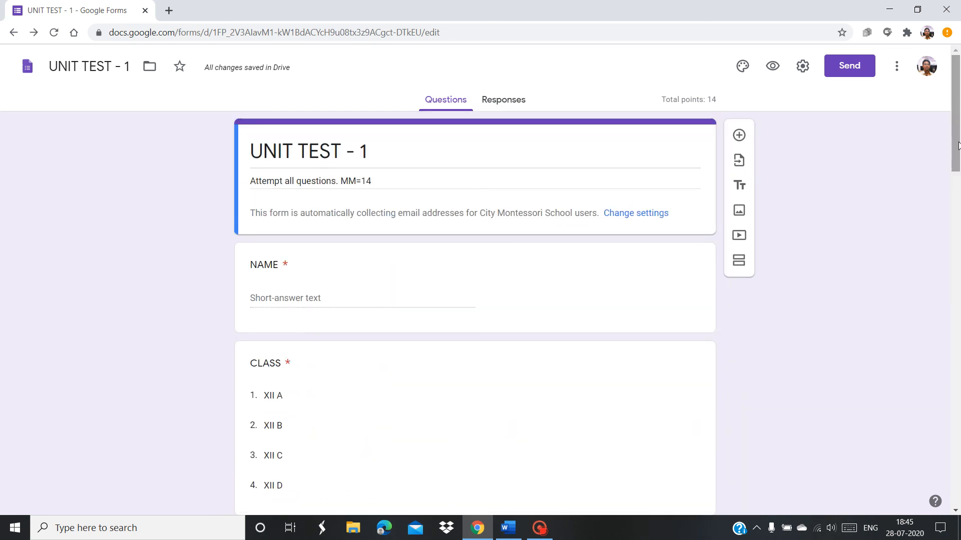
Set the purple water-droplet photo as the quiz's header image
{"action": "left_click", "coordinate": [740, 68]}
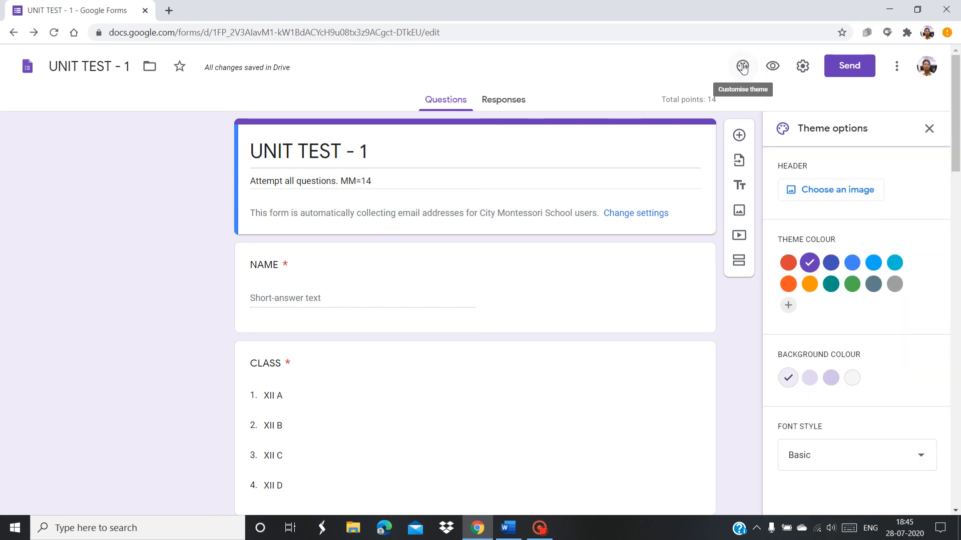
{"action": "left_click", "coordinate": [827, 192]}
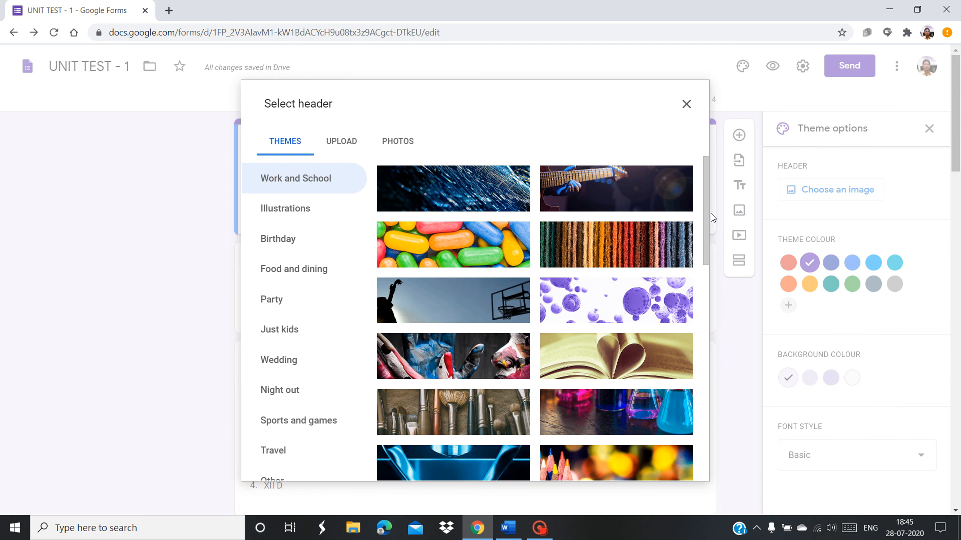
{"action": "left_click_drag", "start_coordinate": [705, 214], "coordinate": [707, 319]}
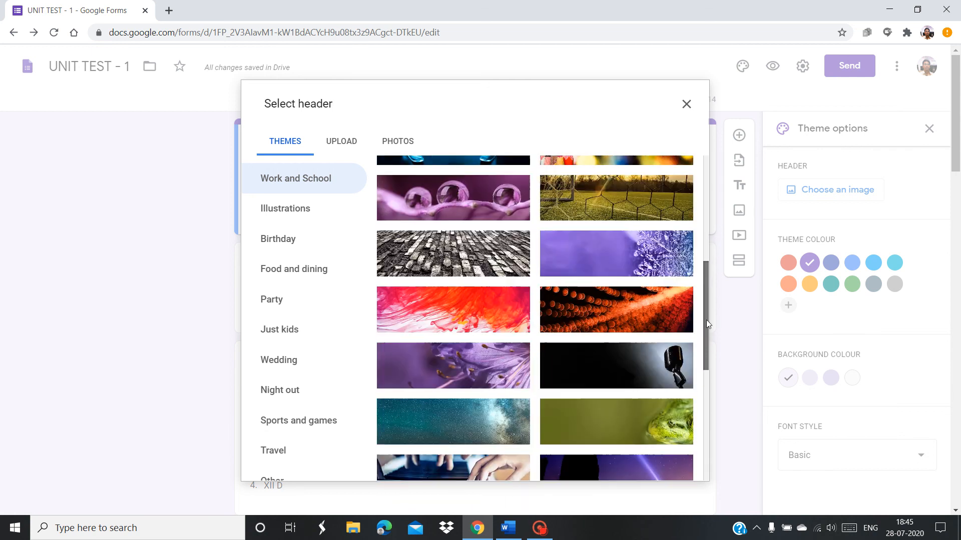
{"action": "left_click", "coordinate": [411, 212]}
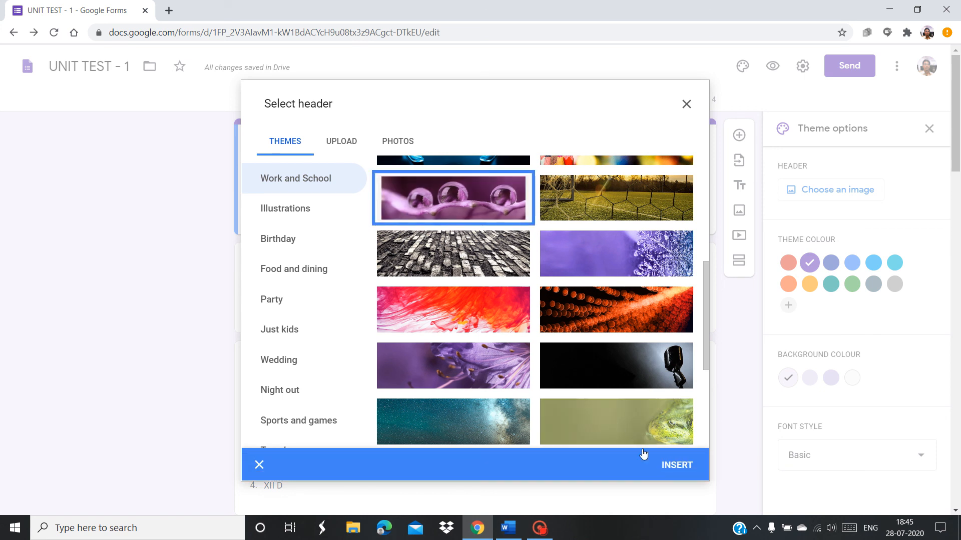
{"action": "left_click", "coordinate": [674, 466]}
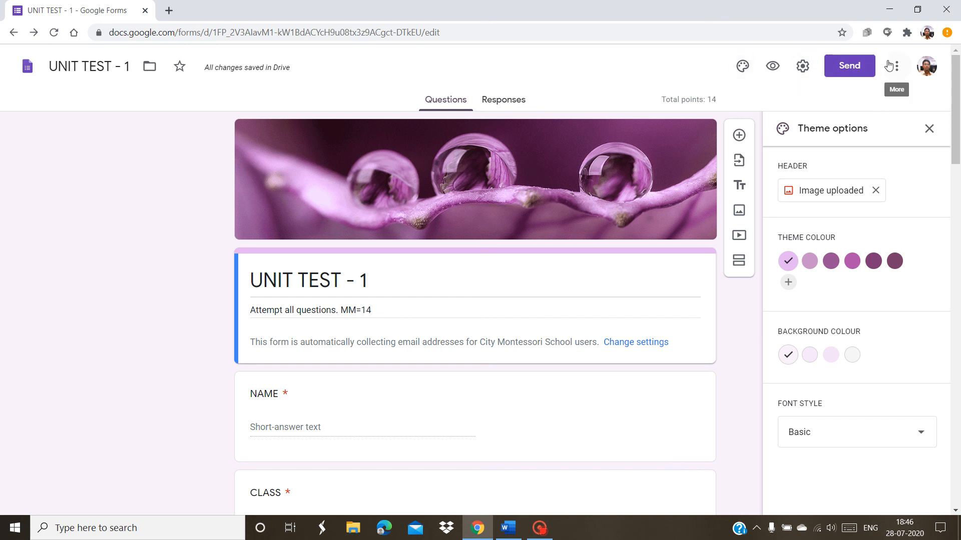
{"action": "left_click", "coordinate": [844, 69]}
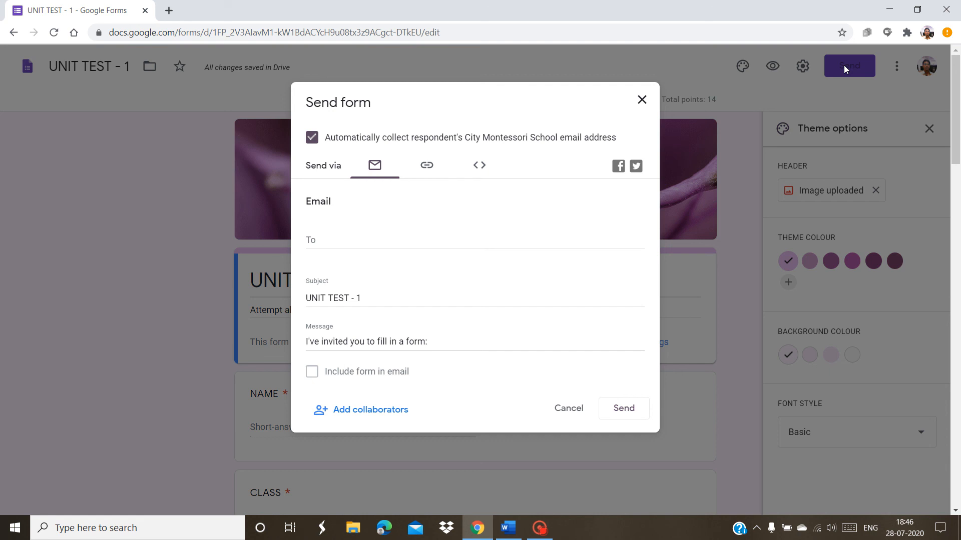
Switch the Send form dialog to the link option and copy the quiz's respondent URL
{"action": "left_click", "coordinate": [493, 236]}
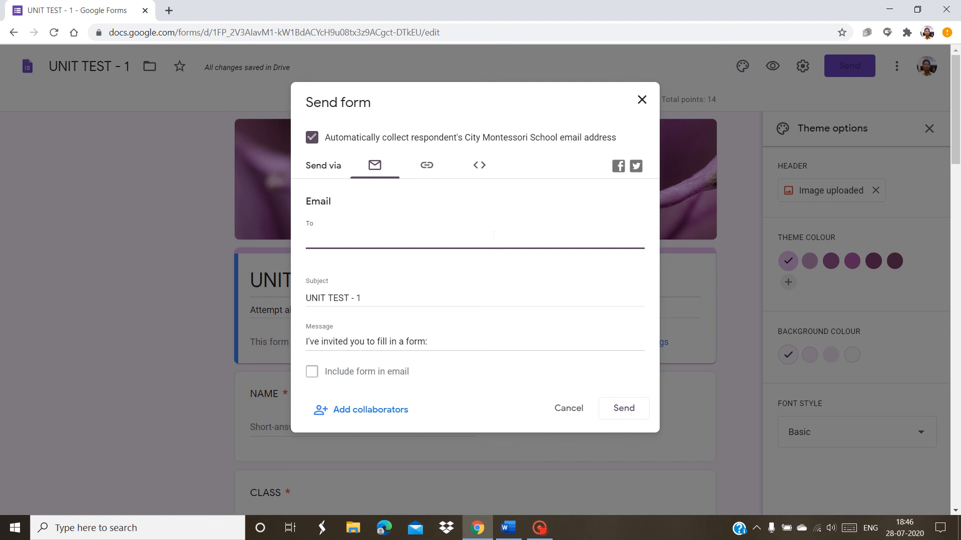
{"action": "left_click", "coordinate": [427, 166]}
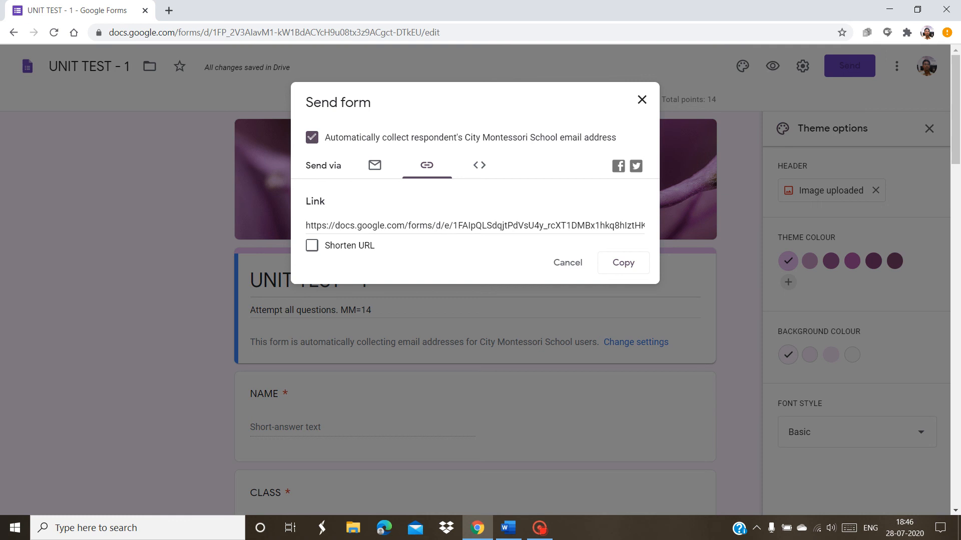
{"action": "left_click", "coordinate": [437, 226]}
{"action": "right_click", "coordinate": [436, 228]}
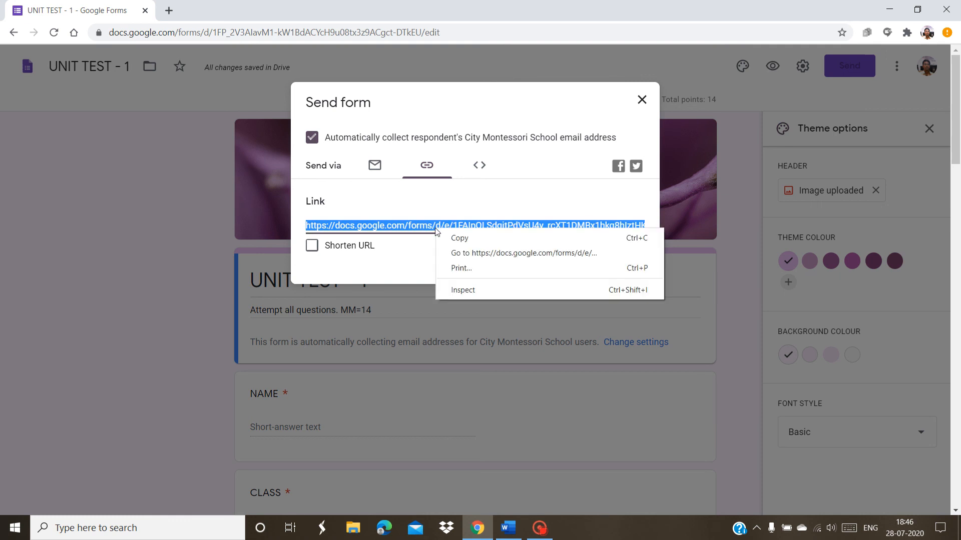
{"action": "left_click", "coordinate": [452, 238]}
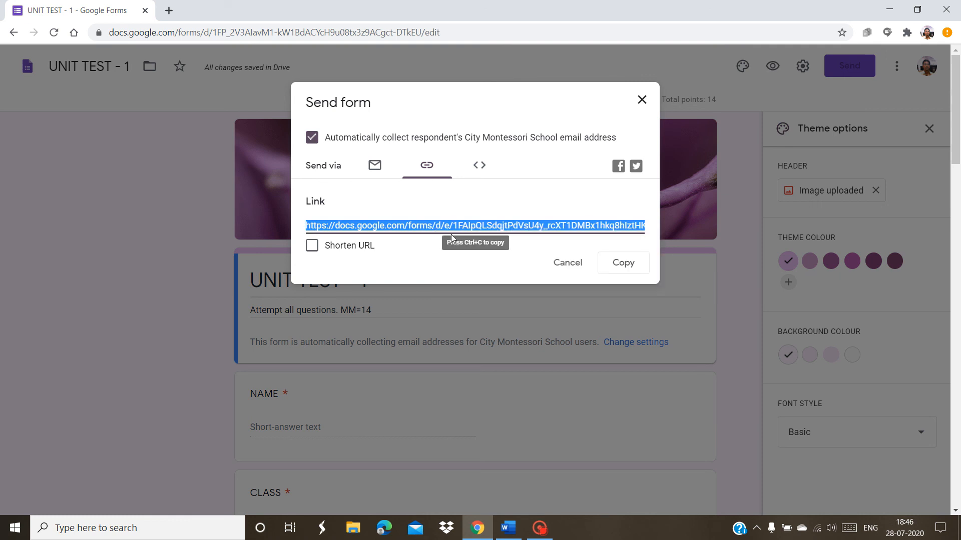
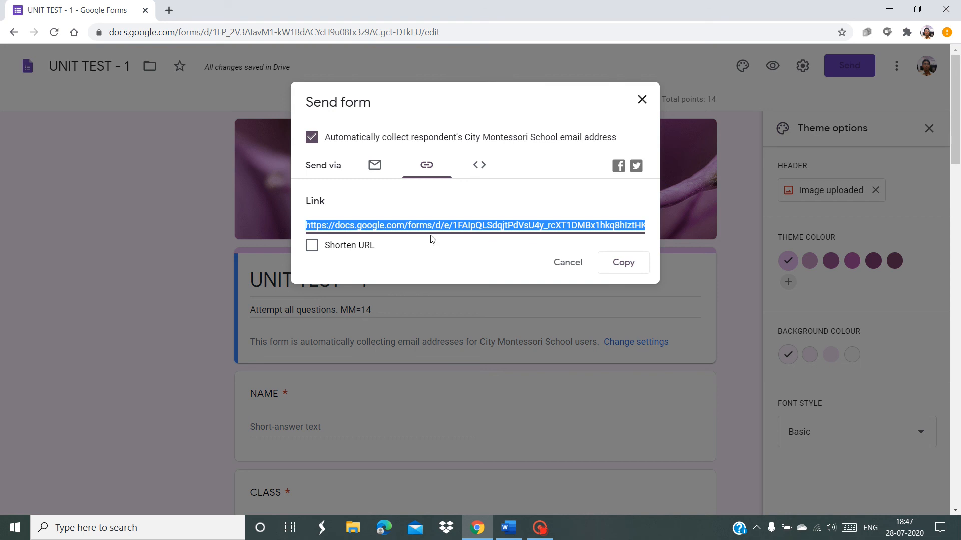
Close the Send form dialog and load Google Classroom's course list in a new Chrome tab
{"action": "left_click", "coordinate": [555, 273]}
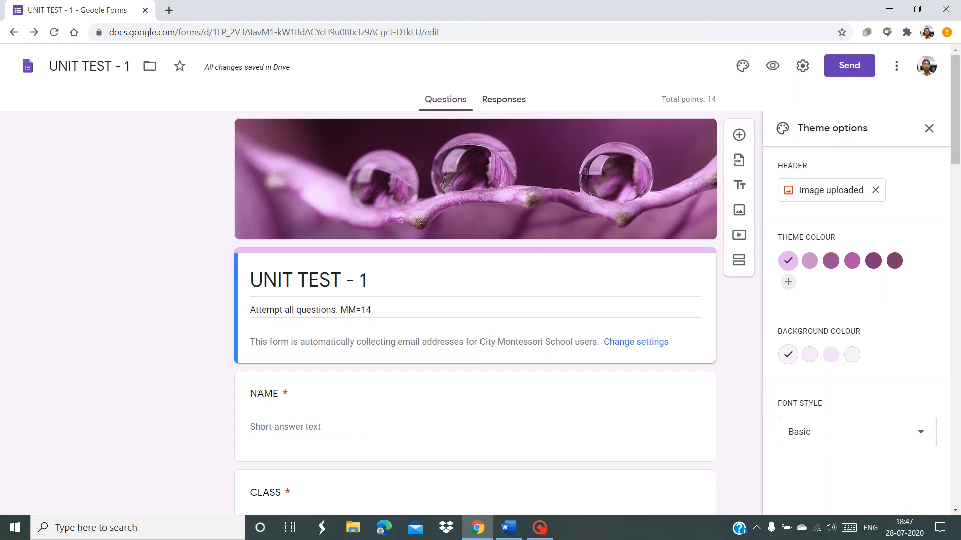
{"action": "left_click", "coordinate": [169, 10]}
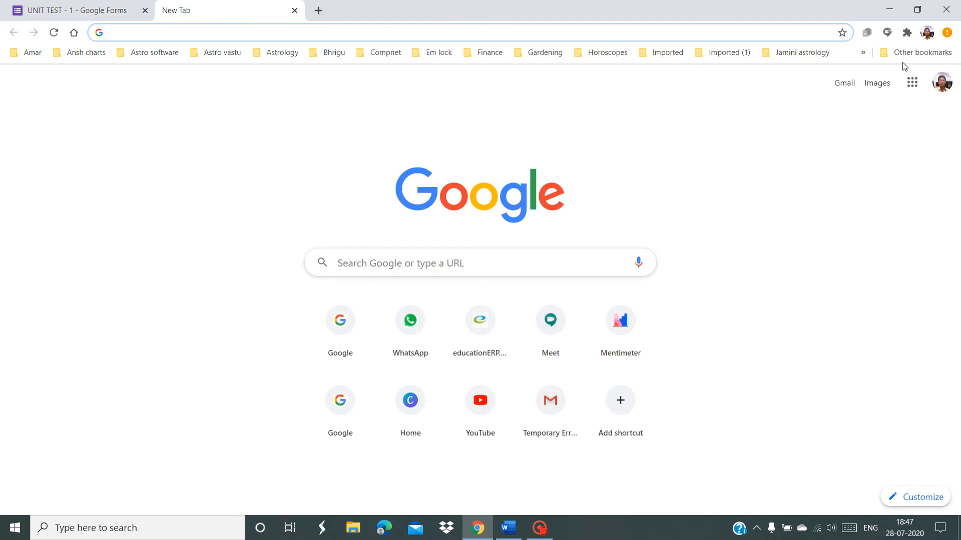
{"action": "left_click", "coordinate": [916, 90]}
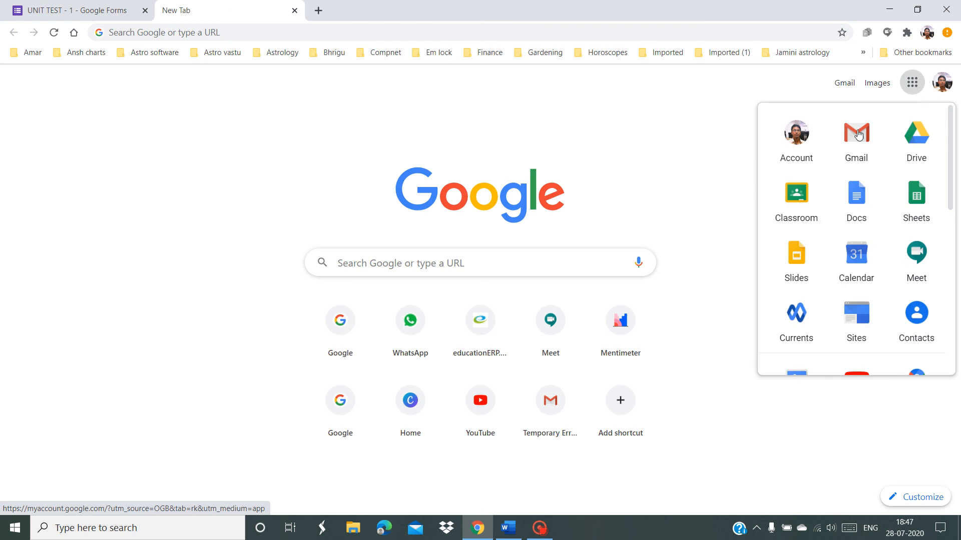
{"action": "left_click", "coordinate": [804, 205]}
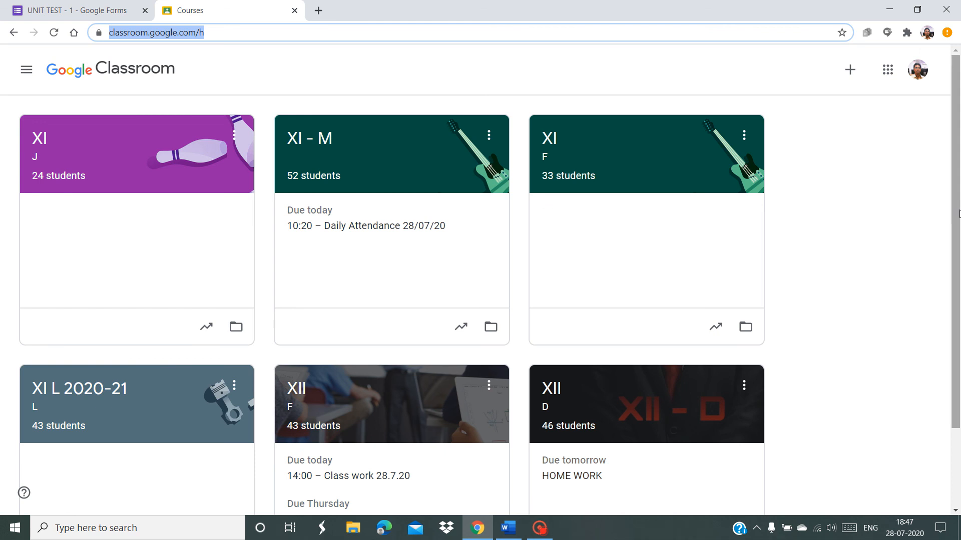
Go to the XII D class's Classwork page and bring up the Create post choices
{"action": "left_click_drag", "start_coordinate": [955, 211], "coordinate": [944, 372]}
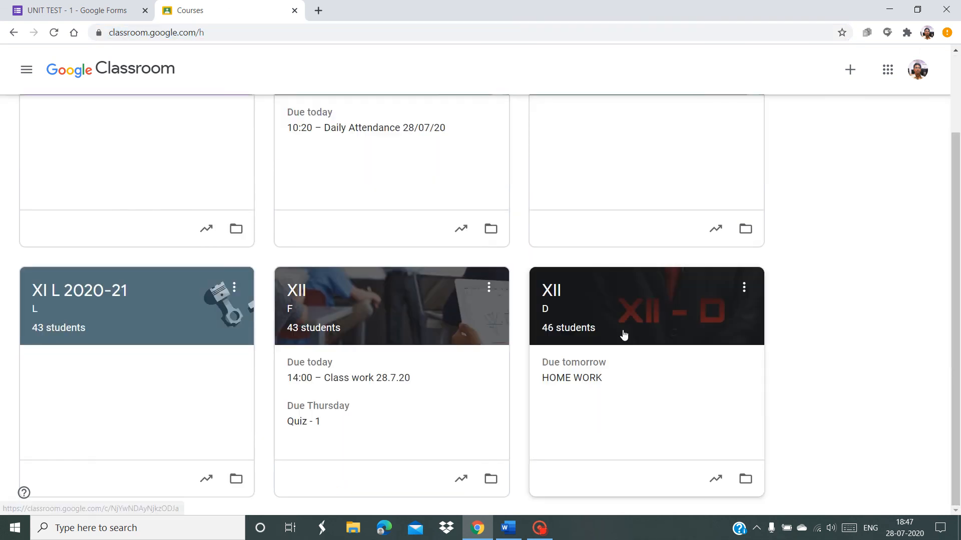
{"action": "left_click", "coordinate": [637, 318]}
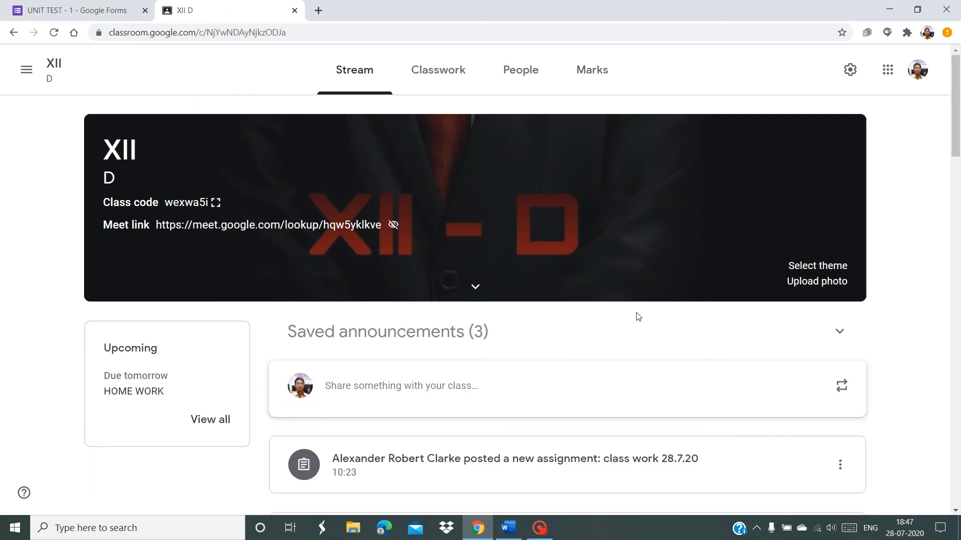
{"action": "left_click", "coordinate": [447, 72]}
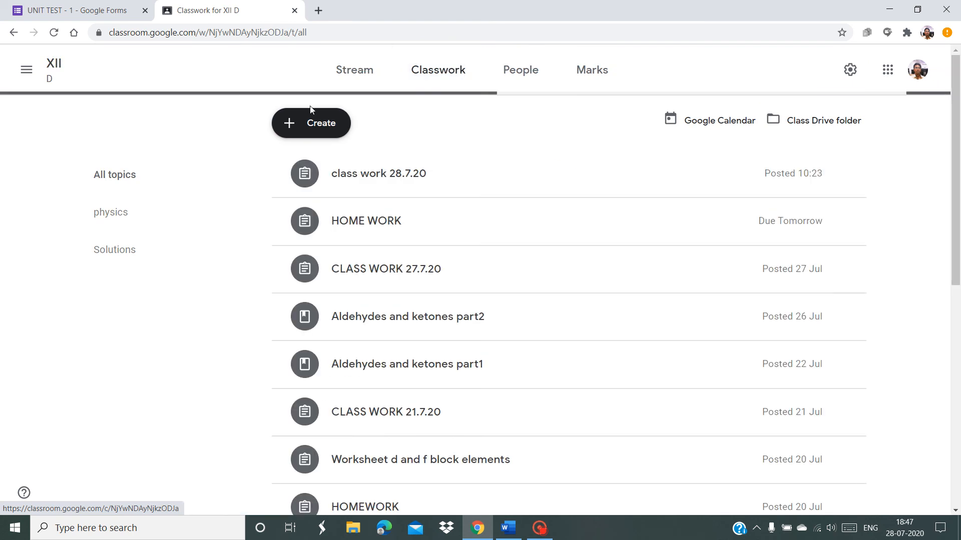
{"action": "left_click", "coordinate": [303, 125]}
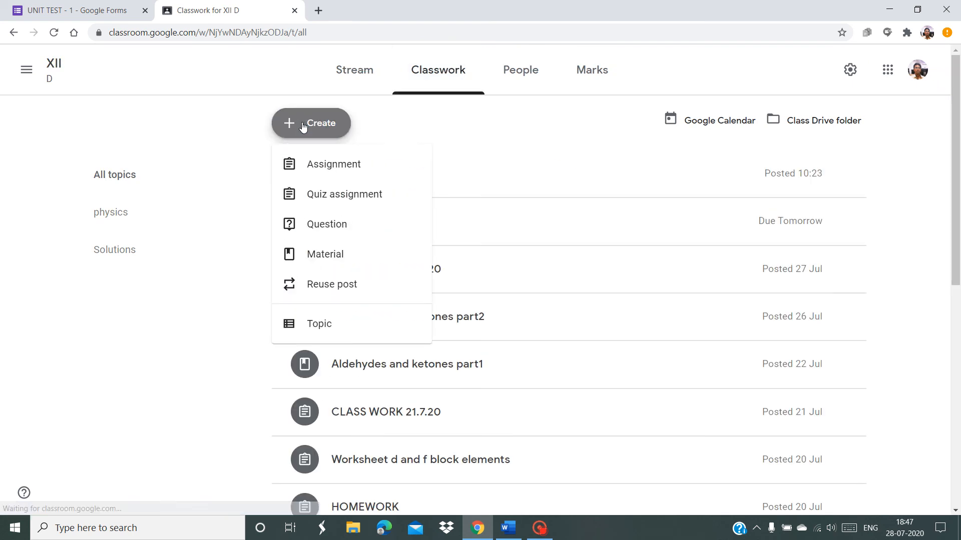
Start an assignment titled 'UNIT TEST 1' with instructions 'OPEN THE ATTACHED FORM AND ANSWER THE QUESTIONS'
{"action": "left_click", "coordinate": [317, 178]}
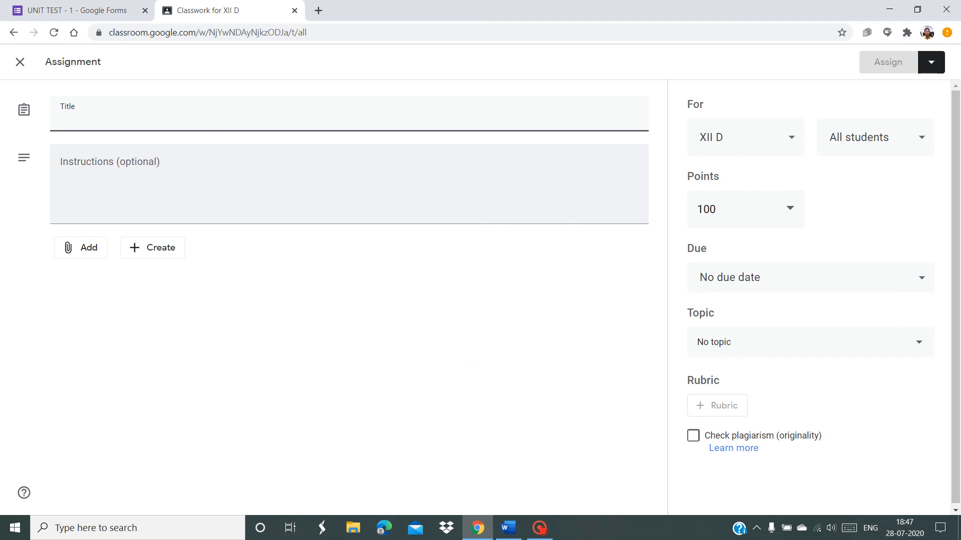
{"action": "type", "text": "UN"}
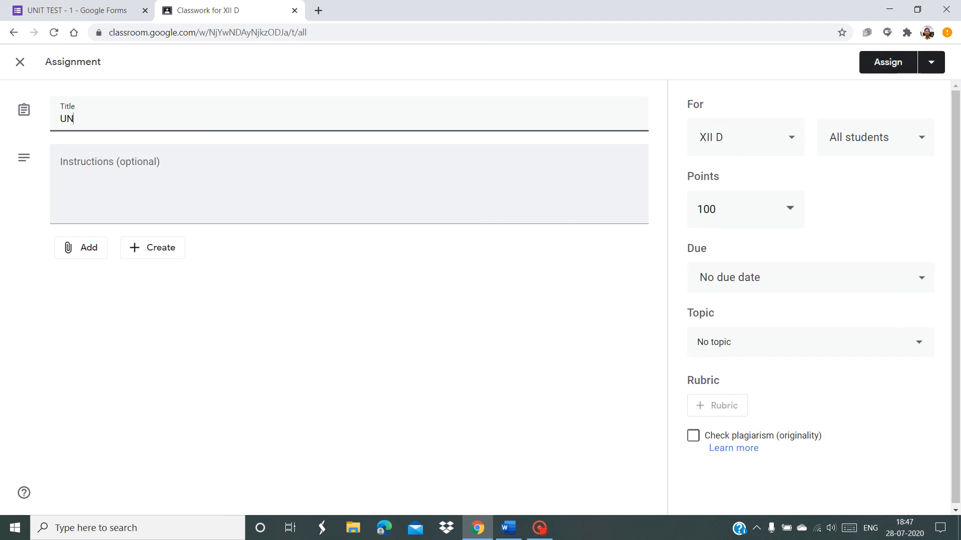
{"action": "type", "text": "IT TEST 1"}
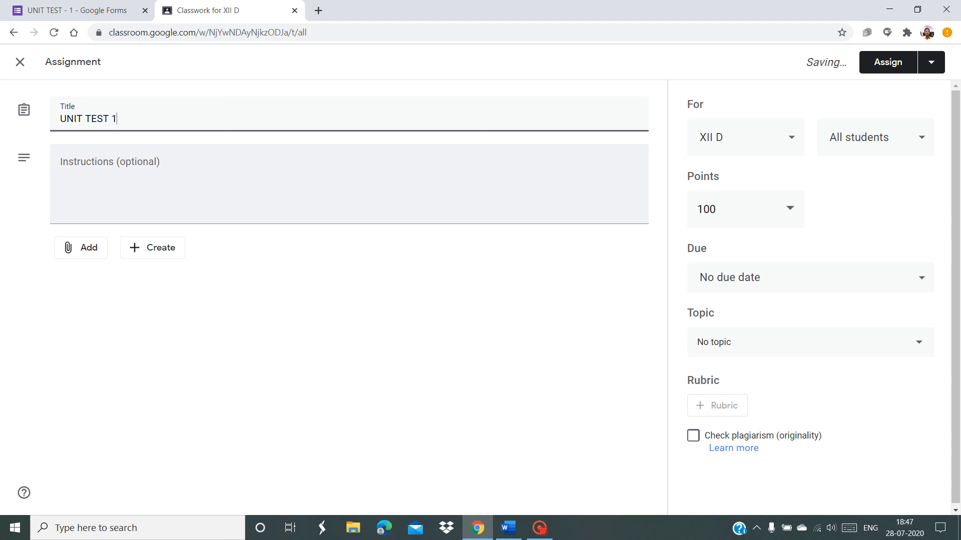
{"action": "key", "text": "Tab"}
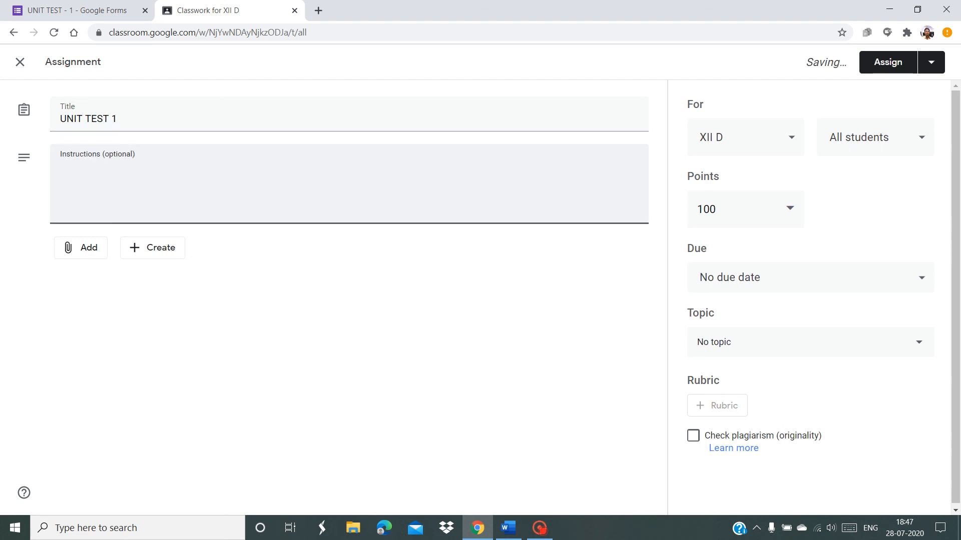
{"action": "type", "text": "OPEN TH"}
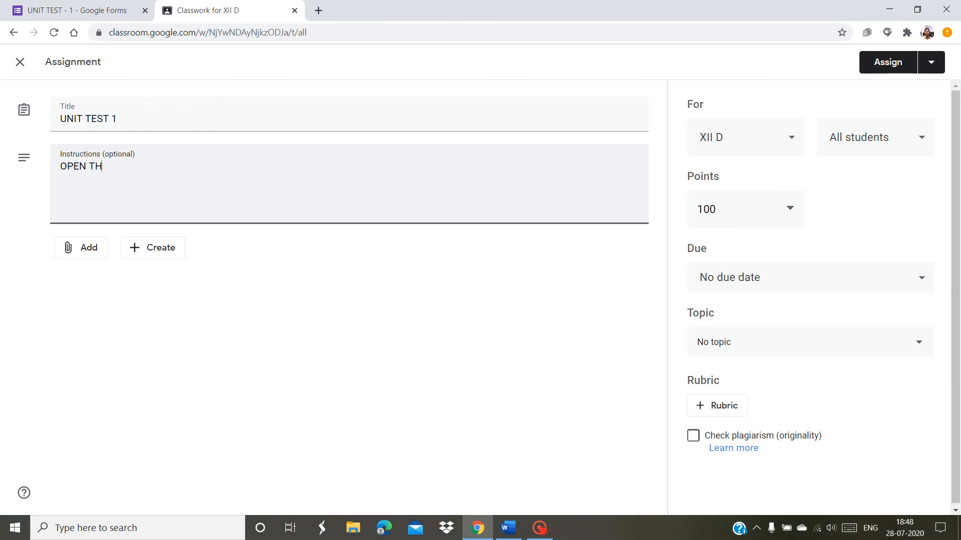
{"action": "type", "text": "E ATTACHED FORM AND ANSW"}
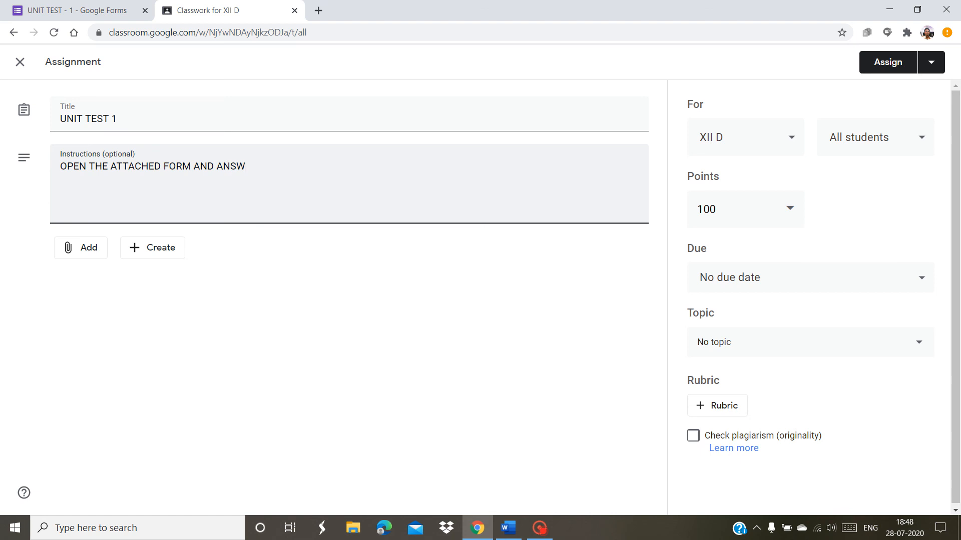
{"action": "type", "text": "ER THE QUESTIONS"}
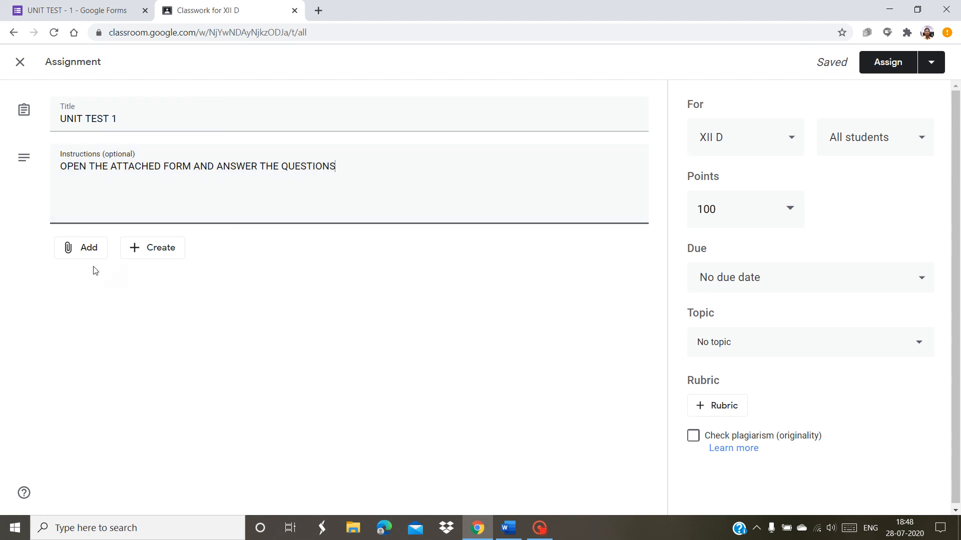
{"action": "left_click", "coordinate": [80, 250]}
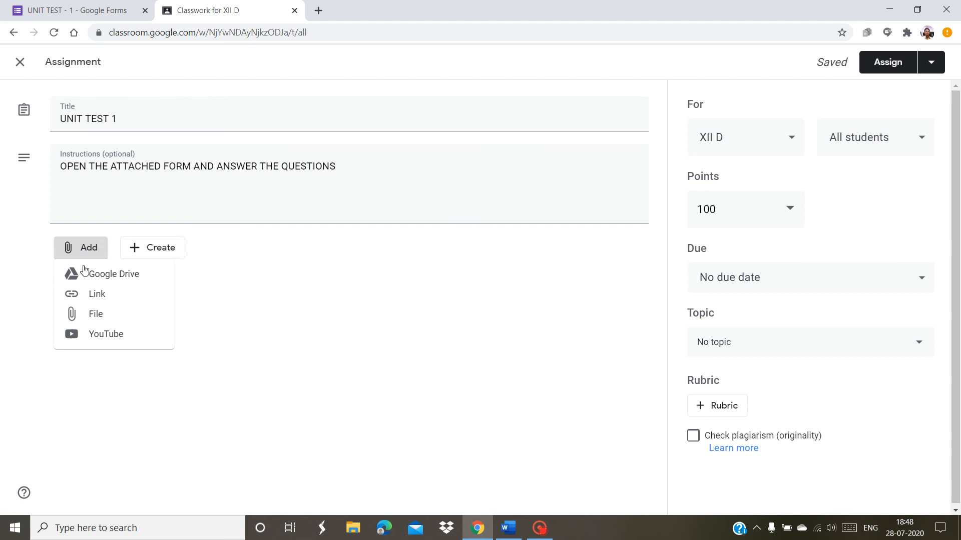
Attach the UNIT TEST - 1 form from Google Drive's Recent files to the assignment
{"action": "left_click", "coordinate": [87, 275]}
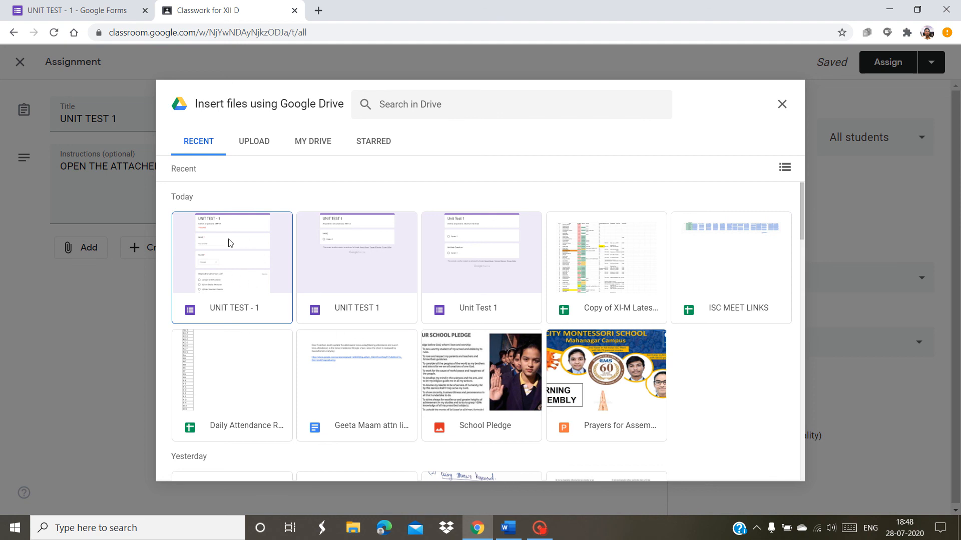
{"action": "left_click", "coordinate": [251, 274]}
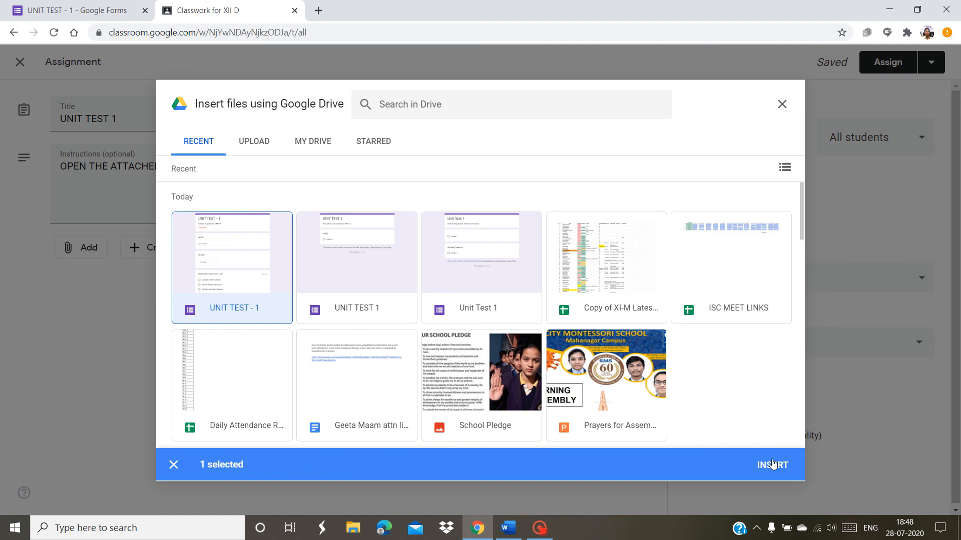
{"action": "left_click", "coordinate": [770, 464]}
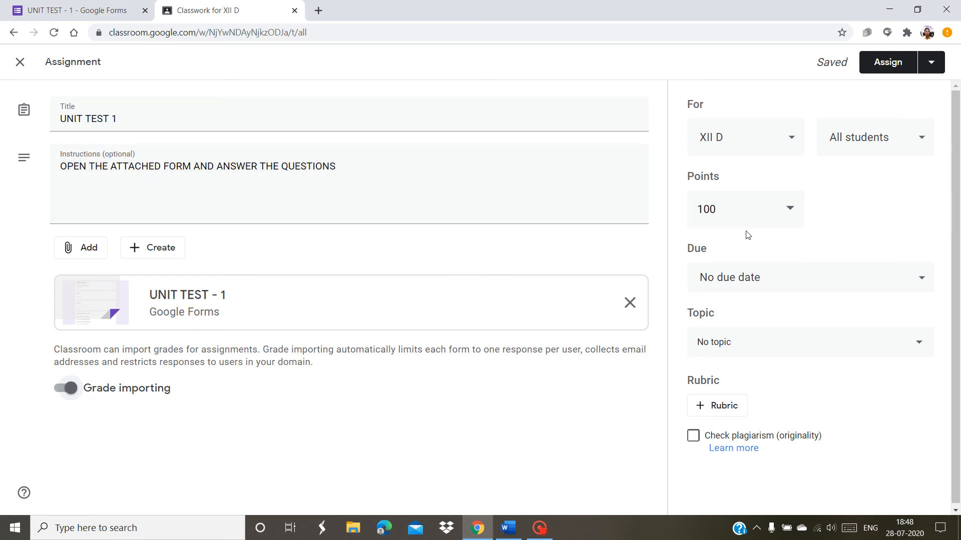
Change the assignment's point value from 100 to 14
{"action": "left_click", "coordinate": [741, 213]}
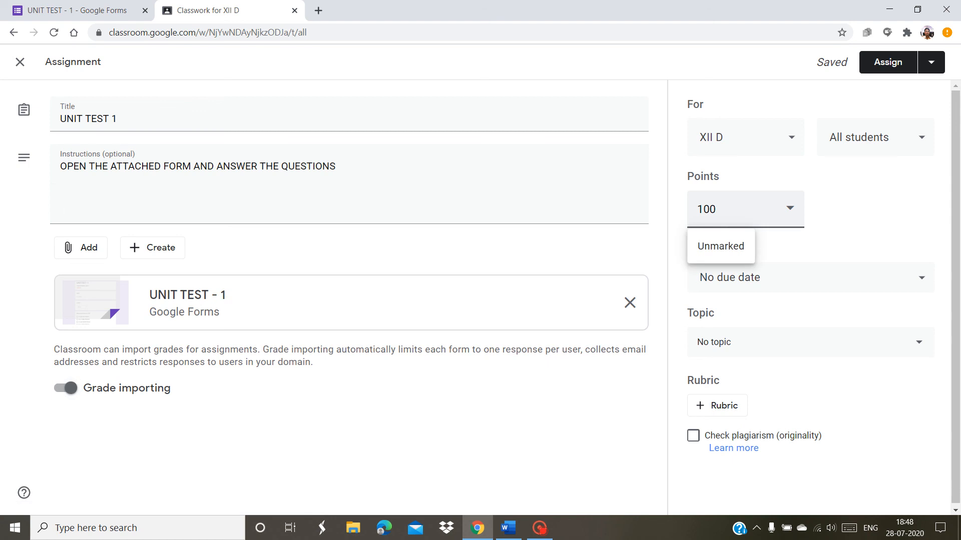
{"action": "key", "text": "BackSpace"}
{"action": "key", "text": "BackSpace"}
{"action": "type", "text": "4"}
{"action": "left_click", "coordinate": [844, 217]}
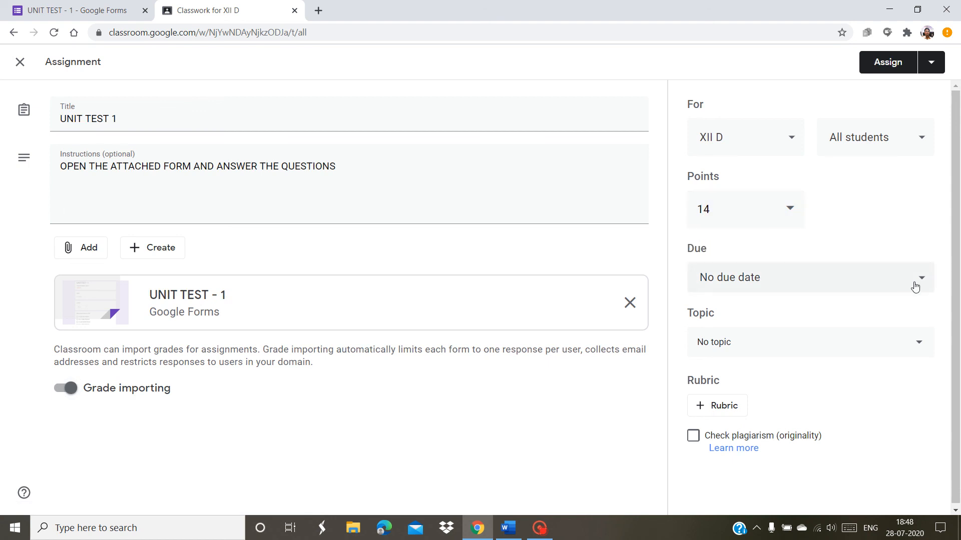
Set the due date to 30 Jul at 11:00 and assign the test to XII D
{"action": "left_click", "coordinate": [915, 287]}
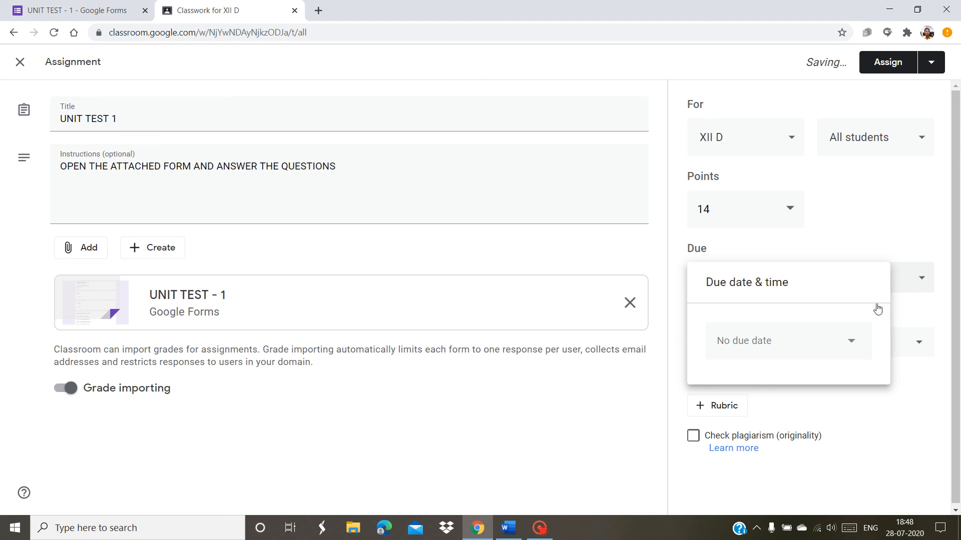
{"action": "left_click", "coordinate": [853, 344]}
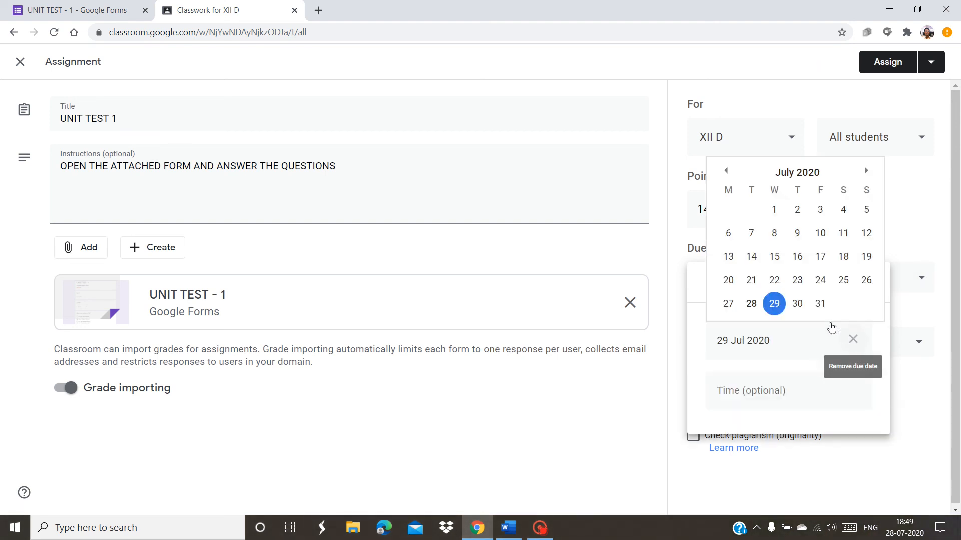
{"action": "left_click", "coordinate": [806, 307]}
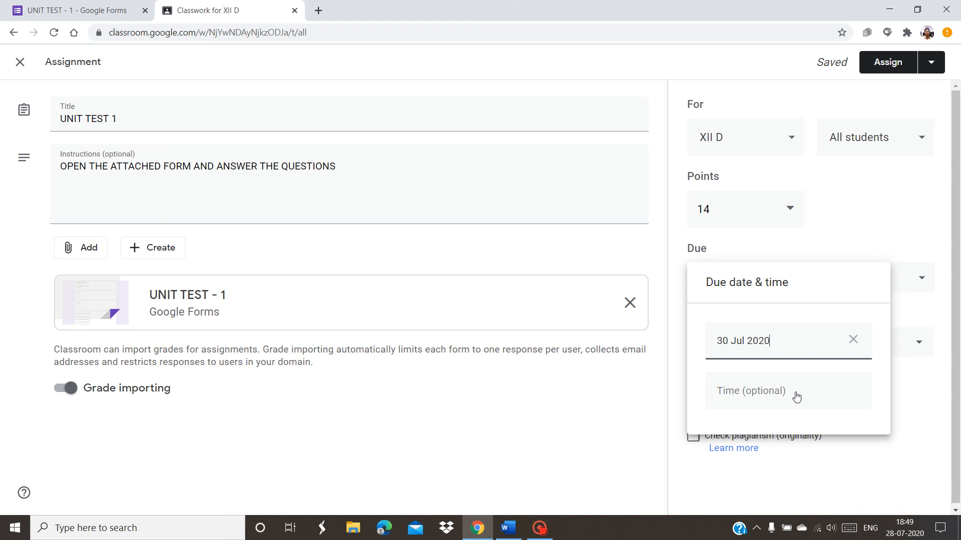
{"action": "left_click", "coordinate": [797, 397]}
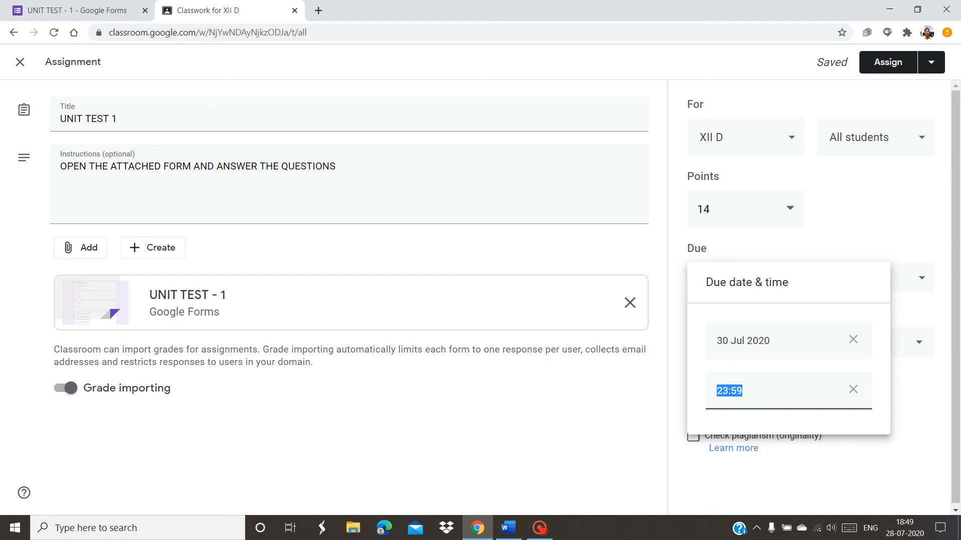
{"action": "type", "text": "11:00"}
{"action": "left_click", "coordinate": [869, 215]}
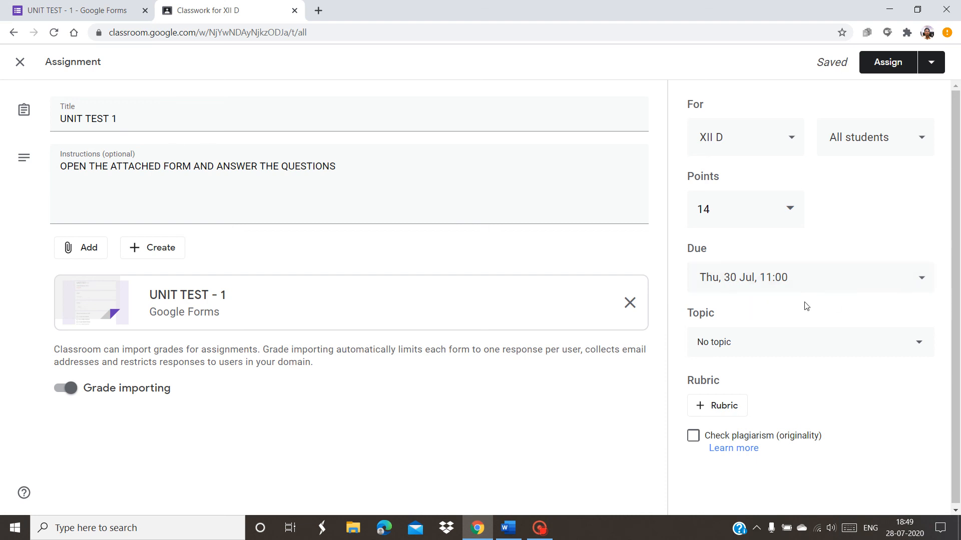
{"action": "left_click", "coordinate": [884, 62]}
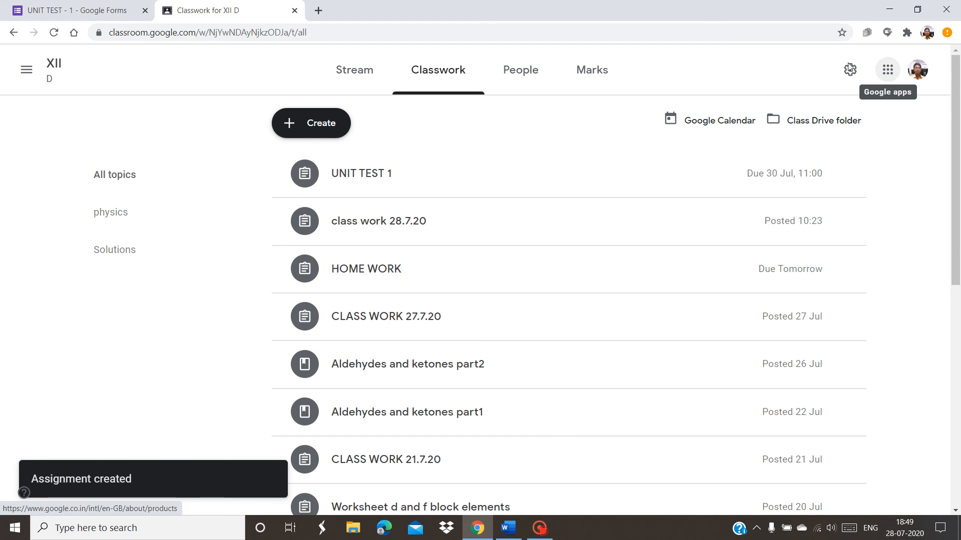
Edit UNIT TEST 1 to untick three students, leaving 43 recipients, and save the change
{"action": "left_click", "coordinate": [430, 177]}
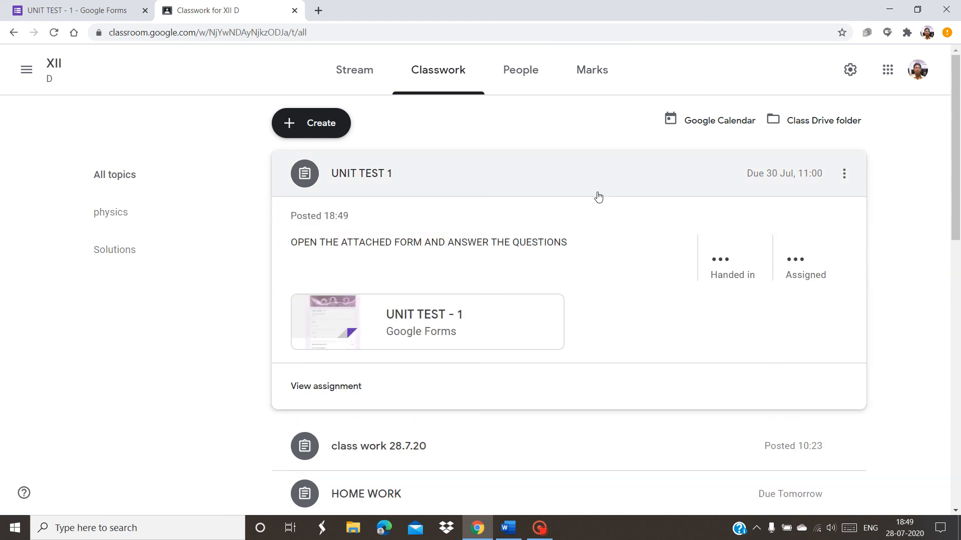
{"action": "left_click", "coordinate": [843, 179]}
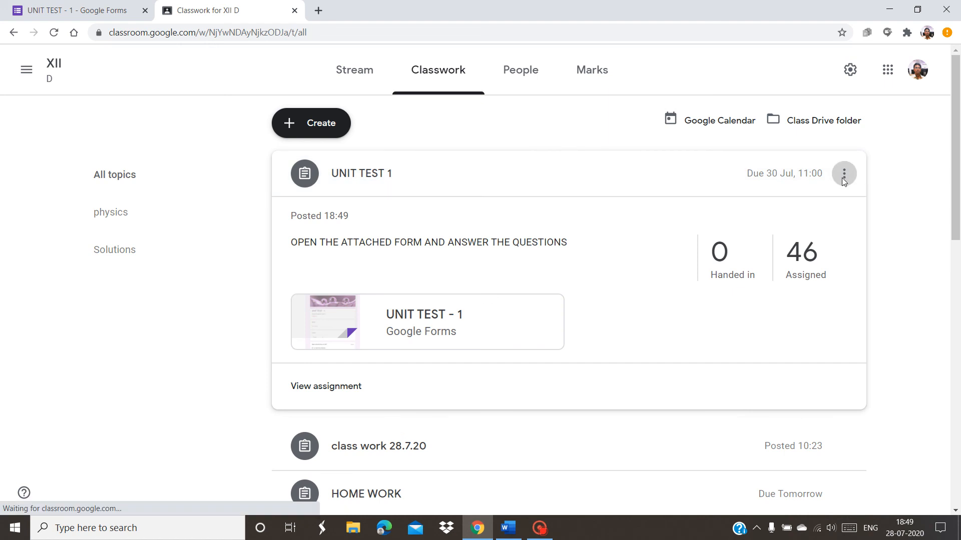
{"action": "left_click", "coordinate": [830, 203]}
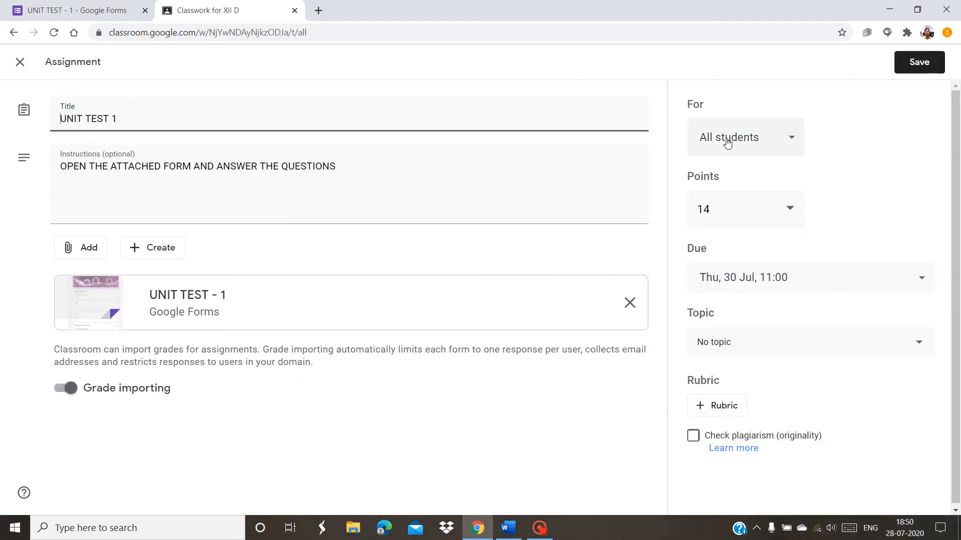
{"action": "left_click", "coordinate": [779, 147]}
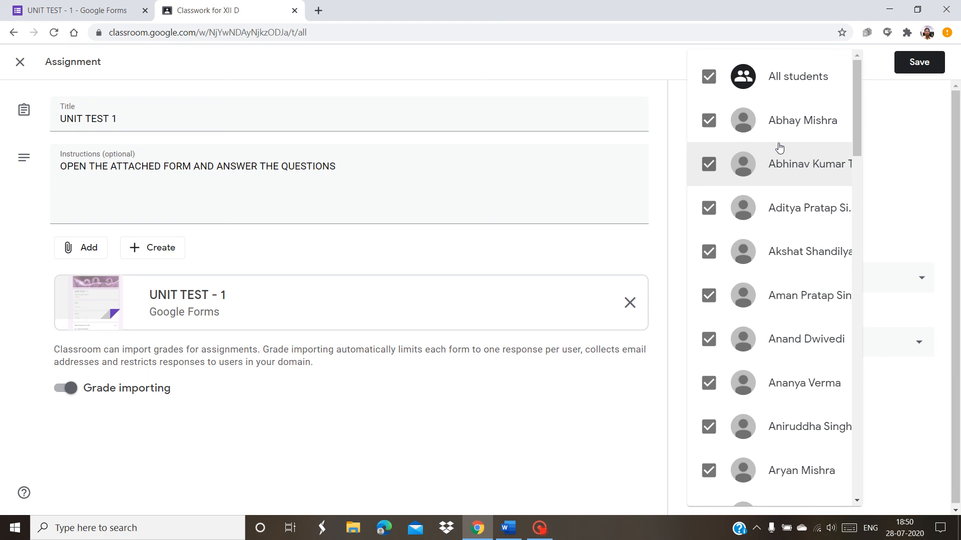
{"action": "left_click", "coordinate": [710, 122]}
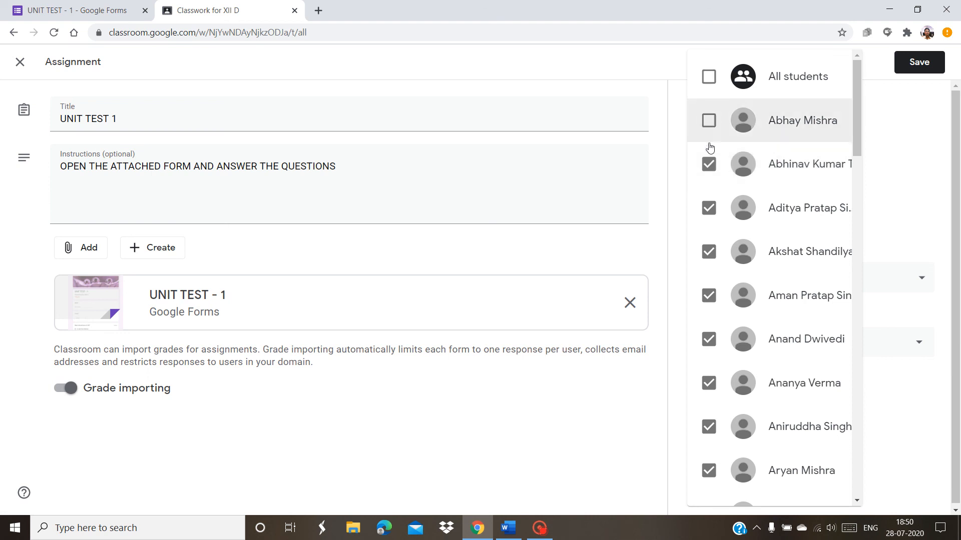
{"action": "left_click", "coordinate": [709, 207]}
{"action": "left_click", "coordinate": [712, 299]}
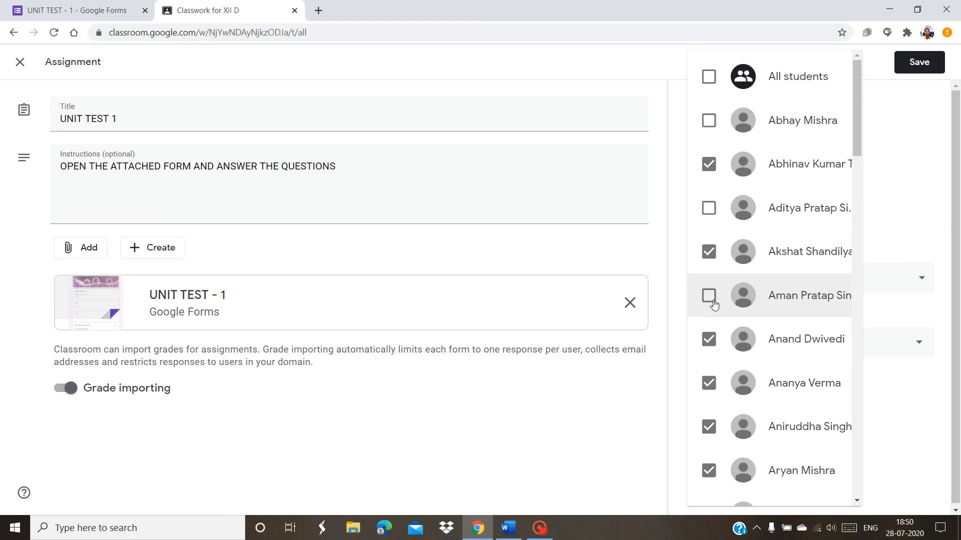
{"action": "left_click", "coordinate": [917, 64]}
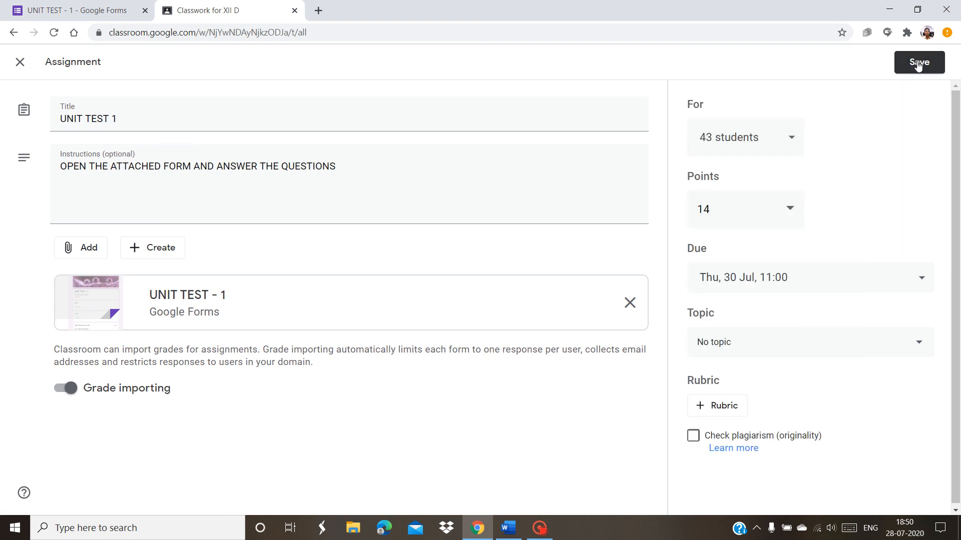
{"action": "left_click", "coordinate": [917, 64]}
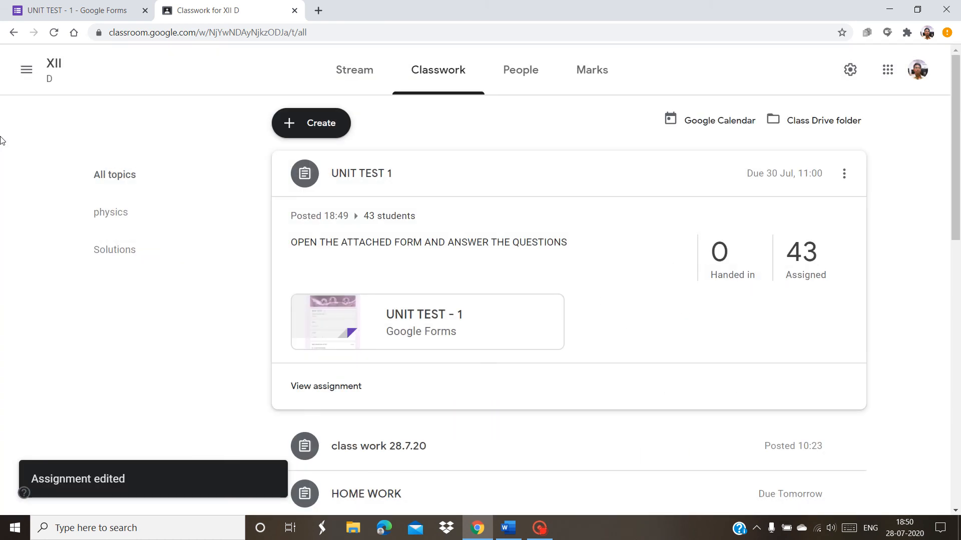
Return to the UNIT TEST - 1 form tab and close its settings without changes
{"action": "left_click", "coordinate": [54, 6]}
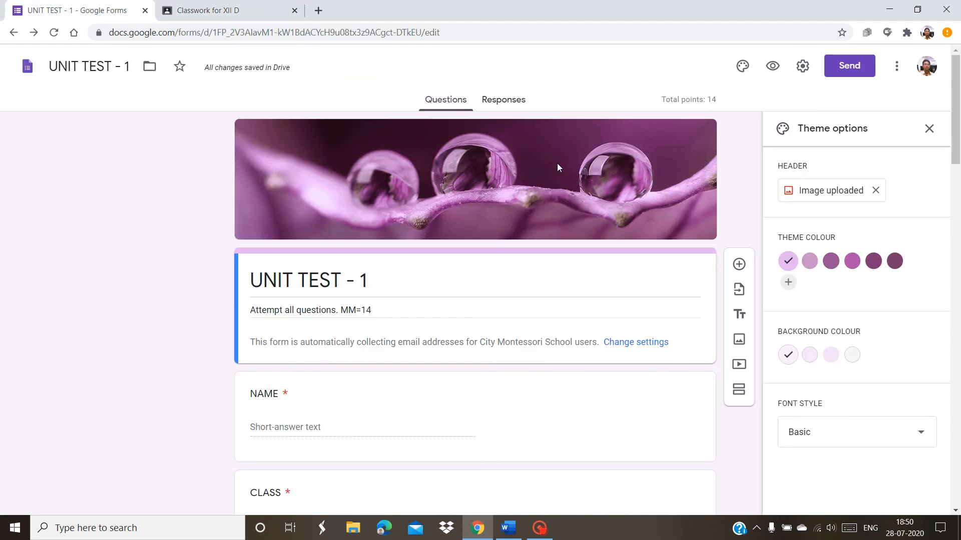
{"action": "left_click", "coordinate": [802, 64]}
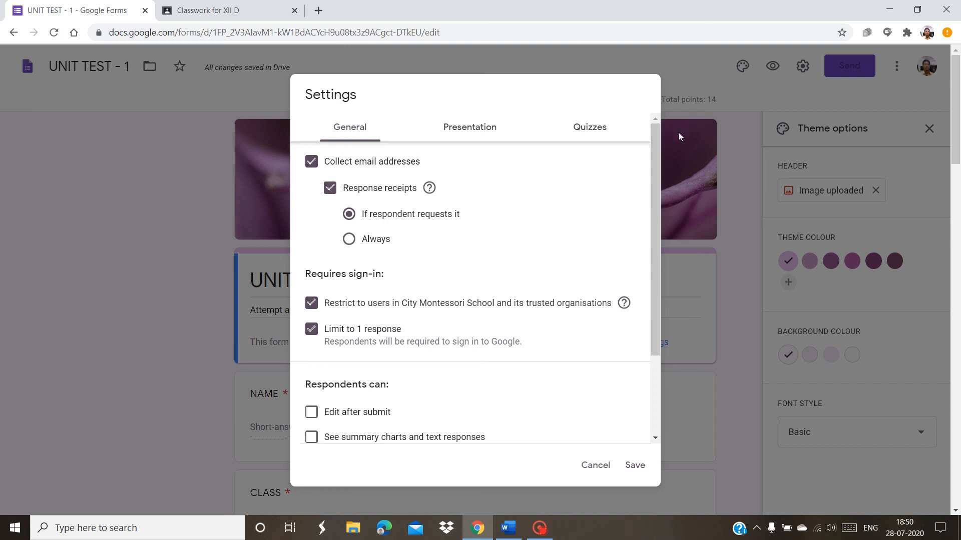
{"action": "left_click", "coordinate": [595, 465]}
View the form's shareable link in Send form, then close it without sending
{"action": "left_click", "coordinate": [837, 68]}
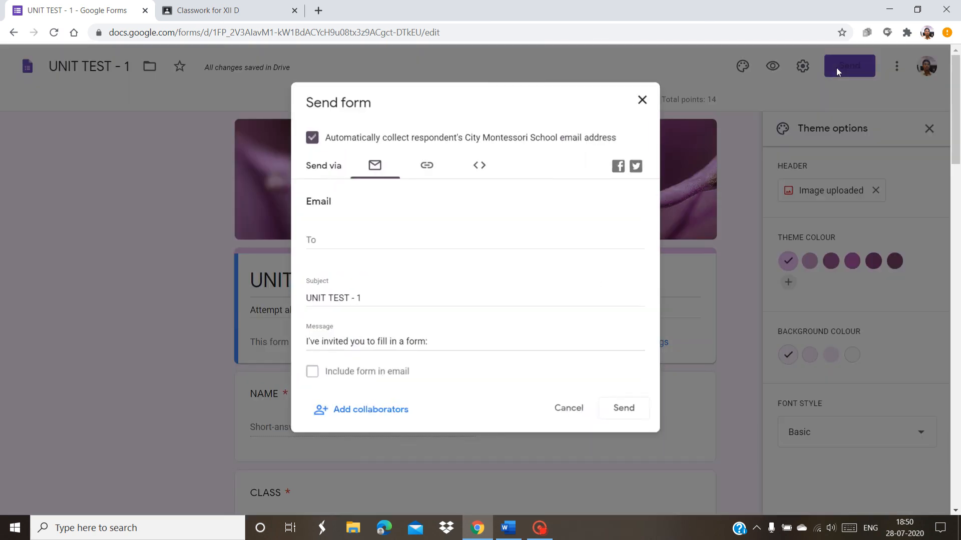
{"action": "left_click", "coordinate": [436, 166]}
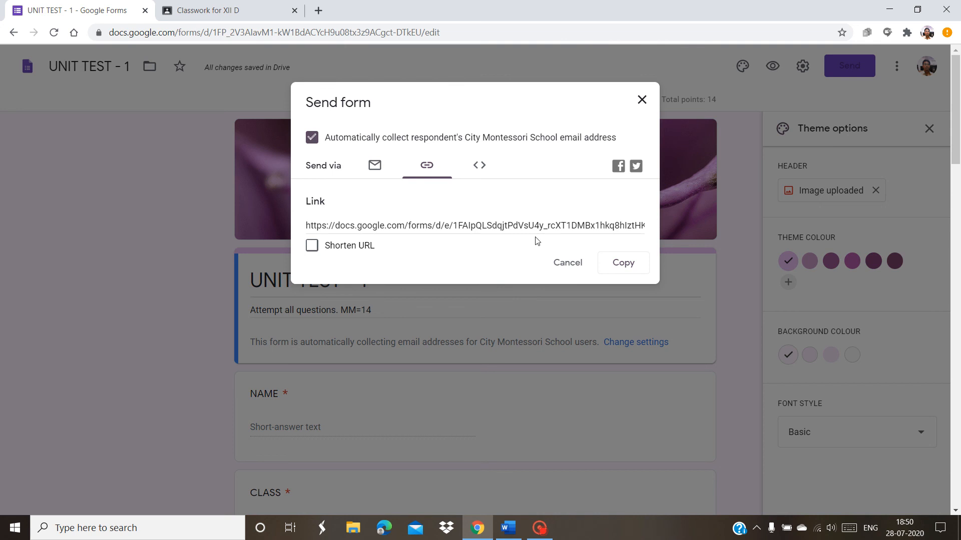
{"action": "left_click", "coordinate": [557, 264]}
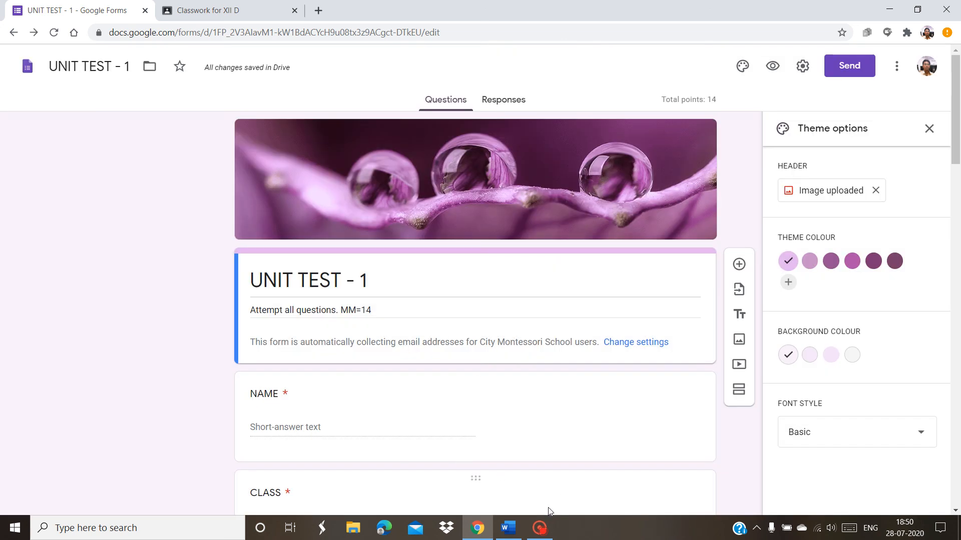
{"action": "mouse_move", "coordinate": [539, 528]}
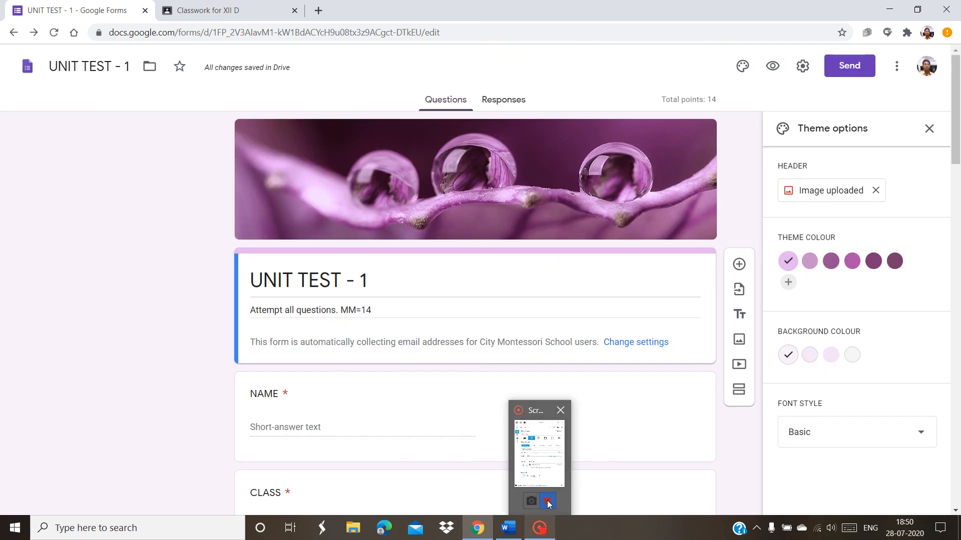